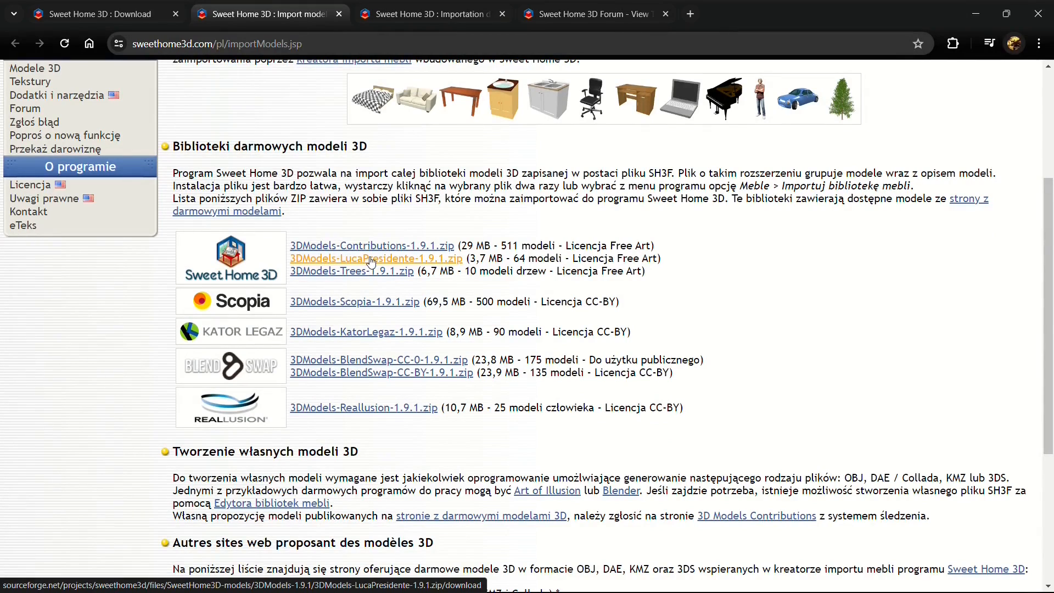
- Review the texture library downloads page and the forum thread offering the AutomateLightsRendering plug-in
left_click(377, 17)
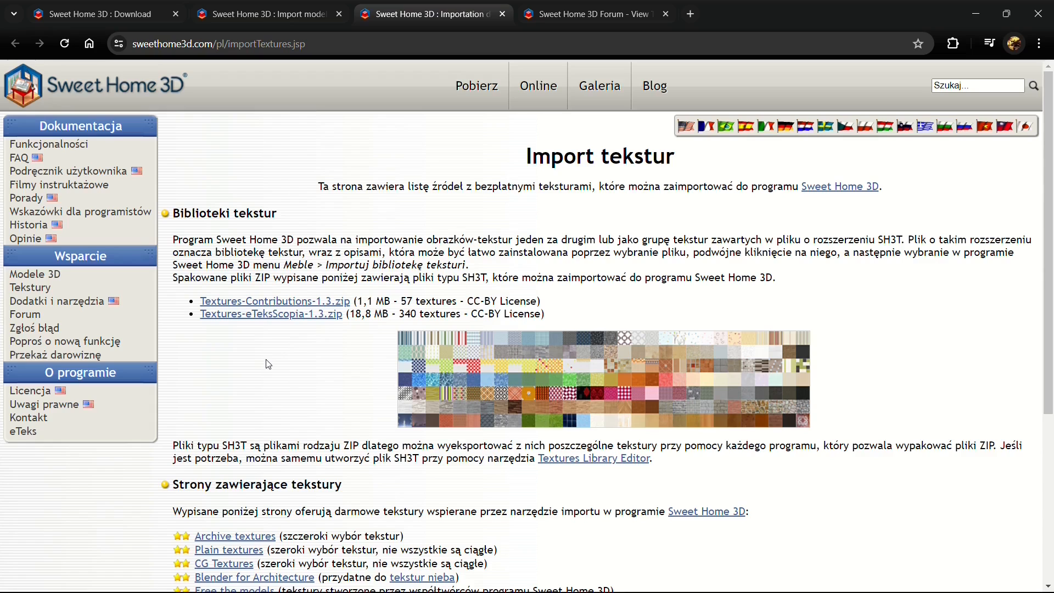
left_click(627, 14)
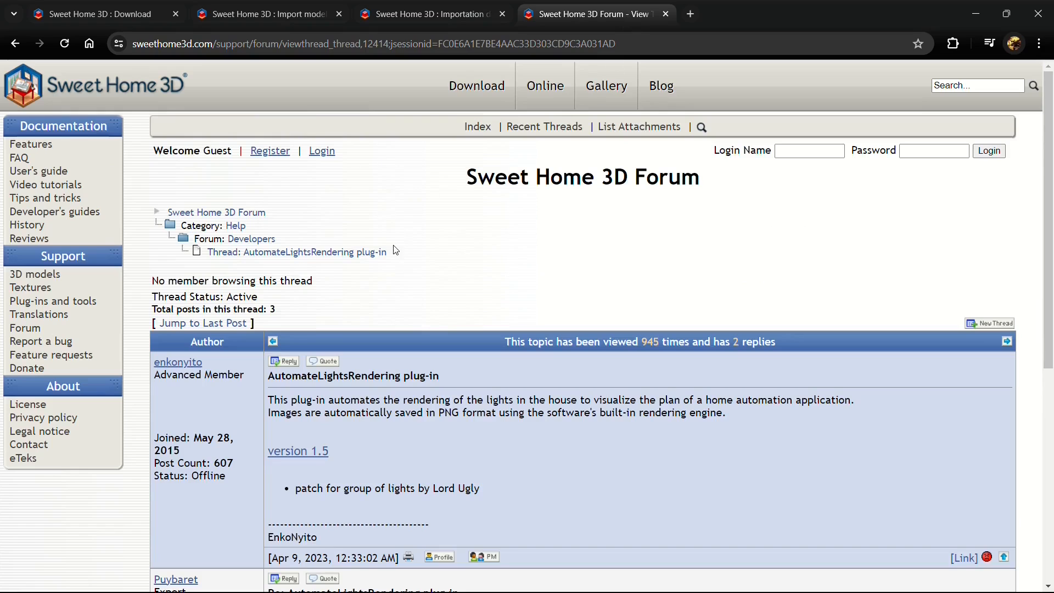
scroll(478, 231, "down", 2)
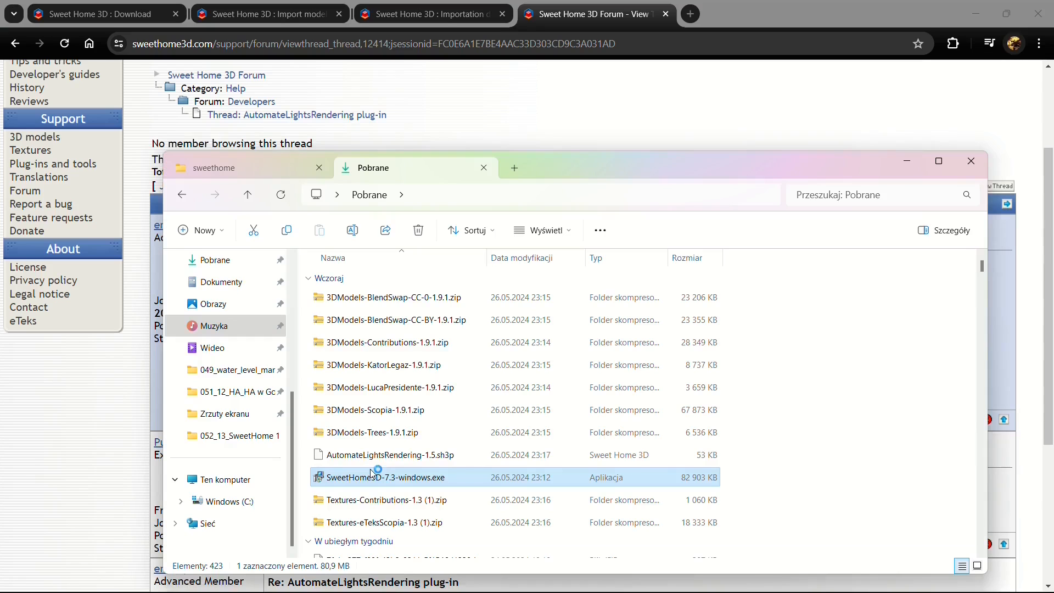
- Run SweetHome3D-7.3-windows.exe from the downloads folder and accept the licence agreement in the installer
double_click(371, 470)
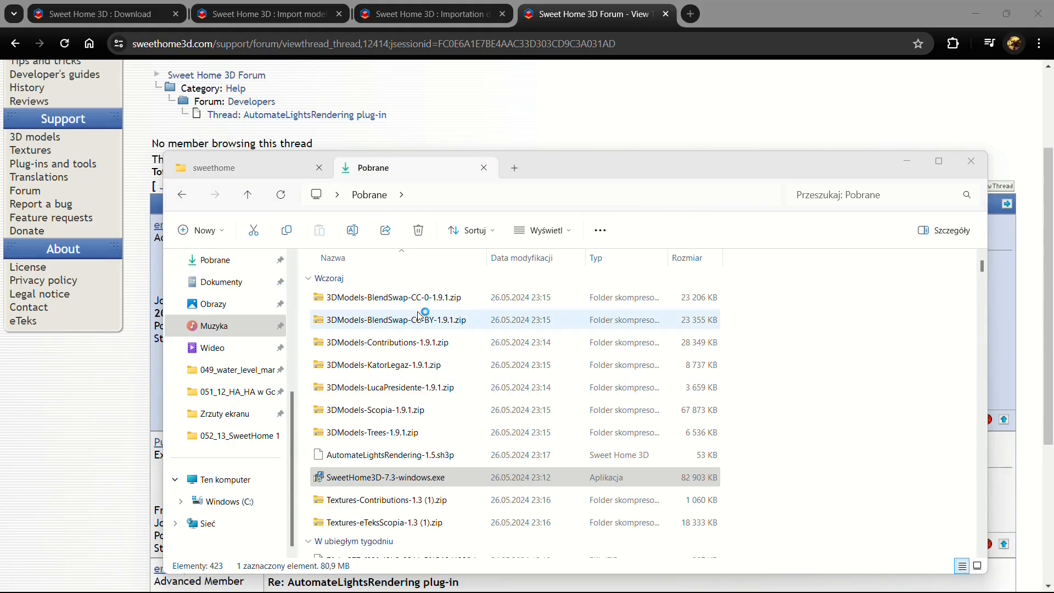
left_click(539, 331)
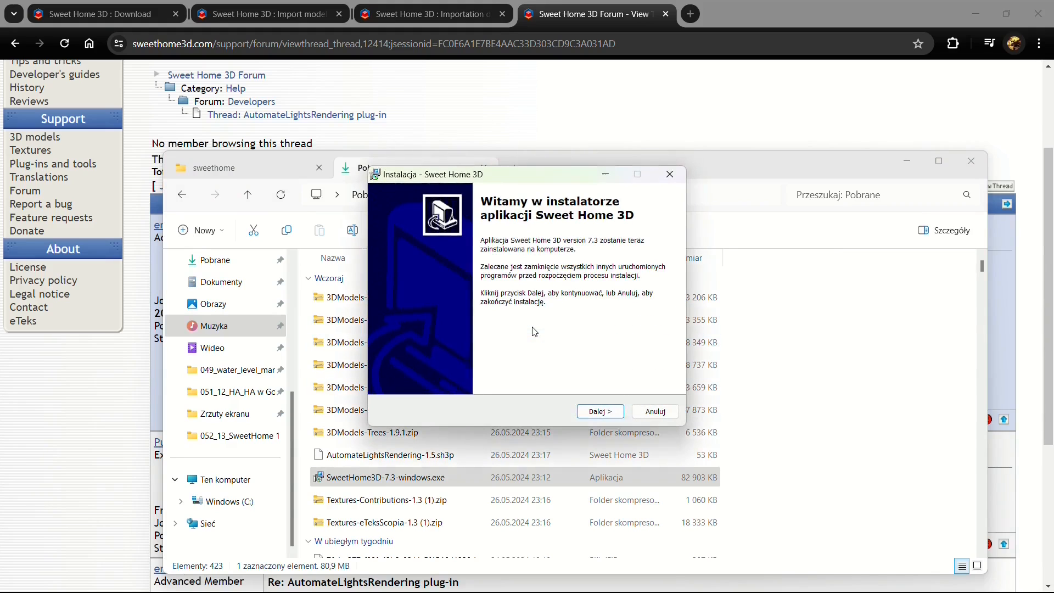
left_click(599, 411)
left_click(432, 369)
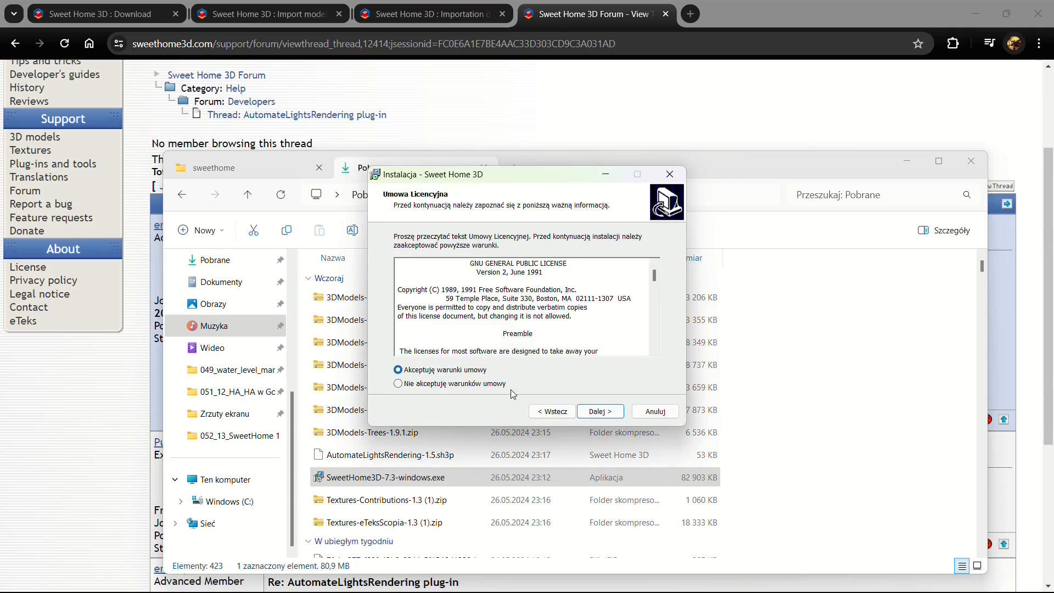
left_click(600, 411)
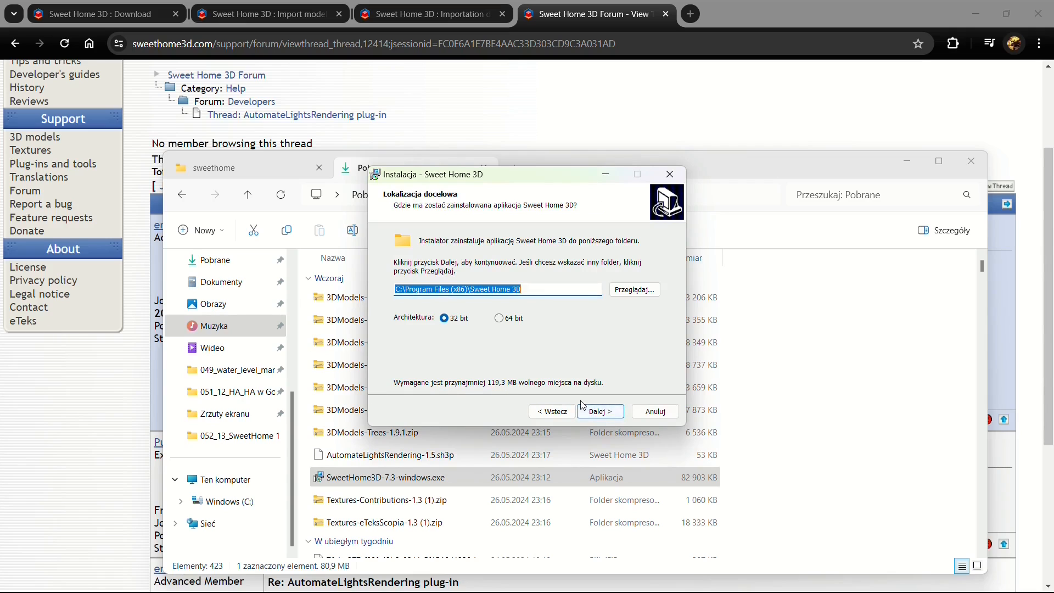
- Choose the 64-bit architecture and accept installing into the existing C:\Program Files\Sweet Home 3D folder
left_click(499, 318)
left_click(600, 411)
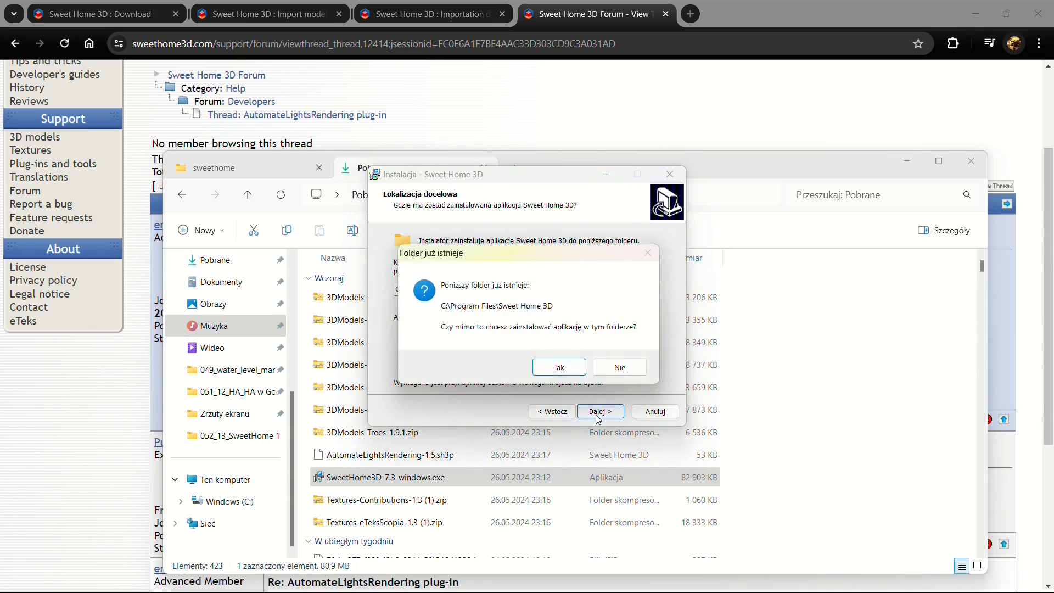
left_click(557, 369)
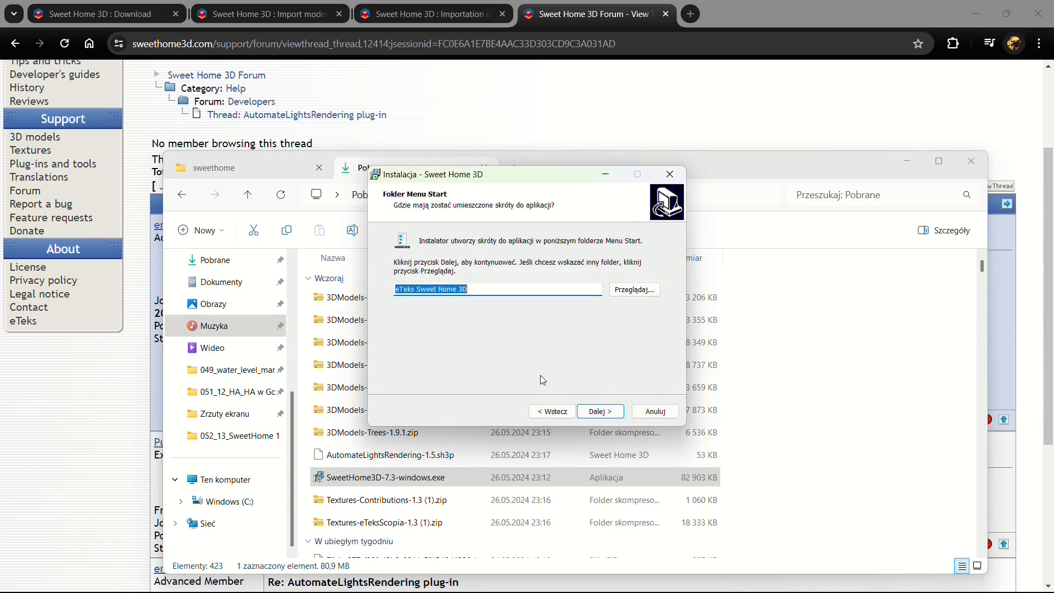
- Install with the default Start menu folder and a desktop shortcut, and finish setup without launching the application
left_click(604, 411)
left_click(607, 417)
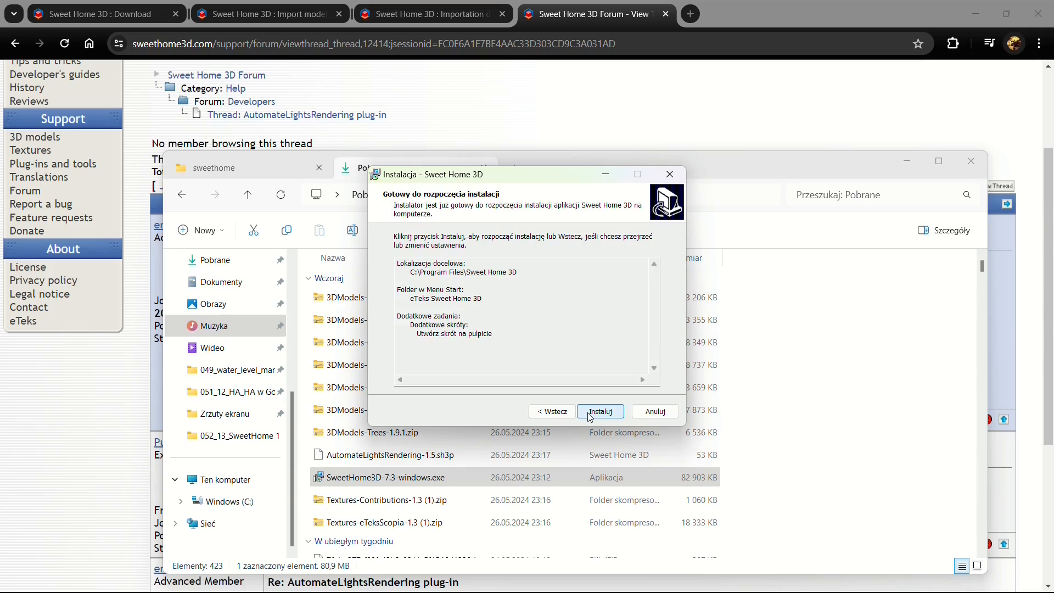
left_click(588, 412)
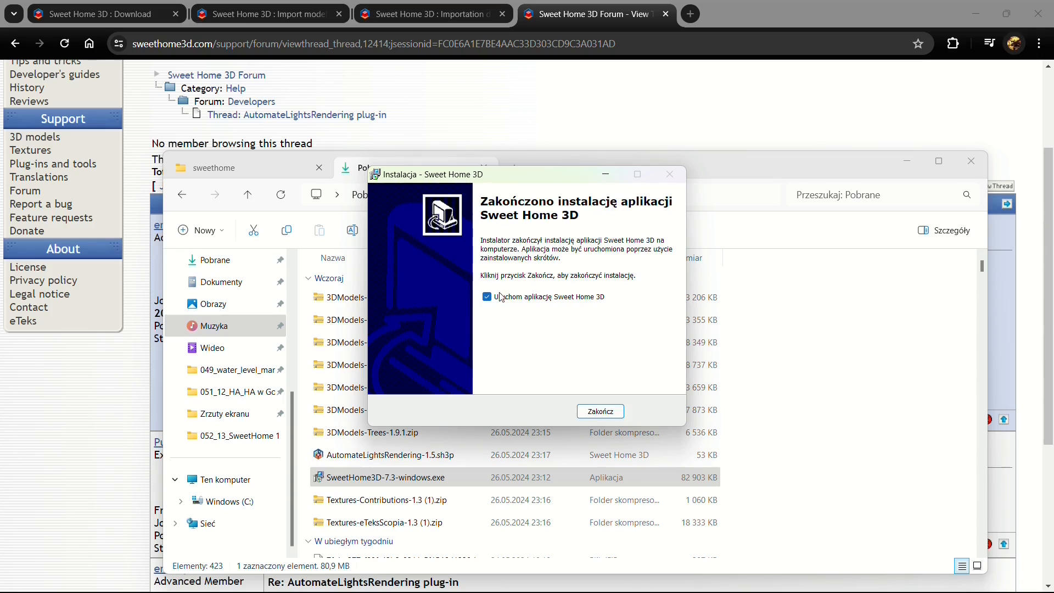
left_click(502, 297)
left_click(600, 411)
- Install the AutomateLightsRendering-1.5.sh3p plug-in from the downloads folder and check for its command in Sweet Home 3D
double_click(371, 454)
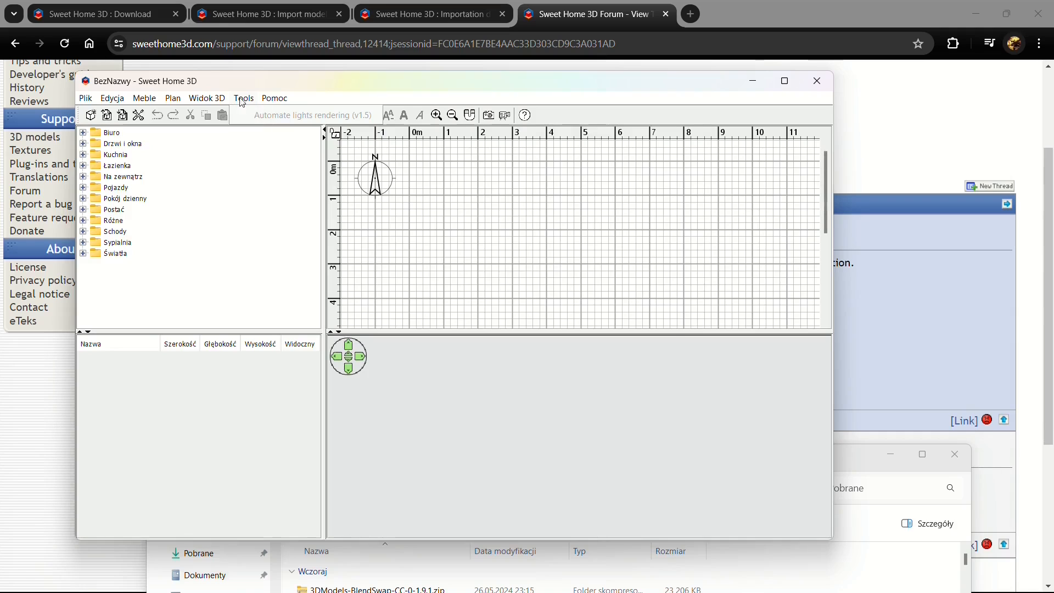
left_click(527, 453)
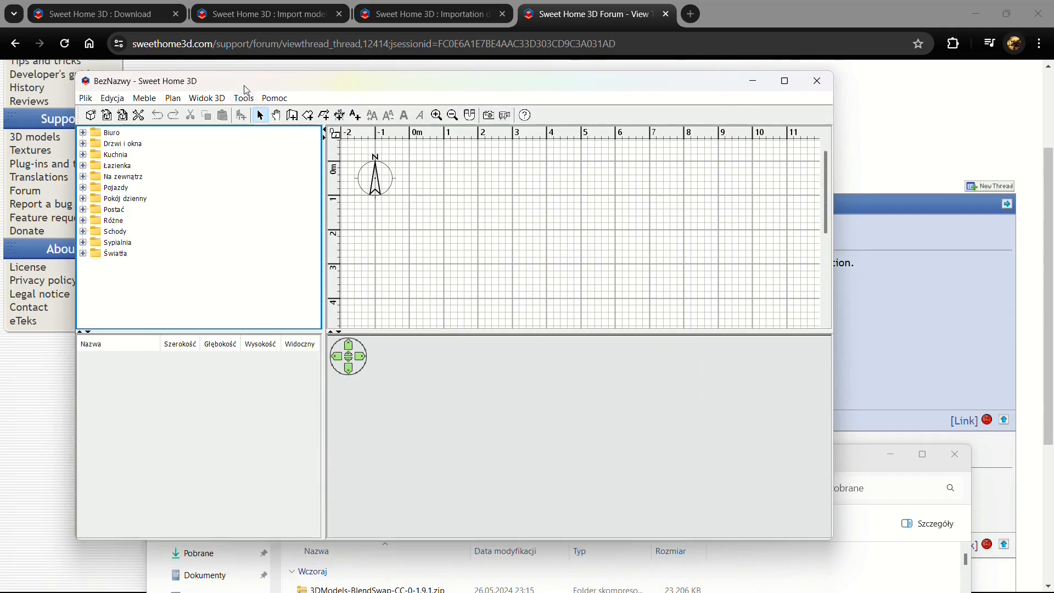
left_click(244, 99)
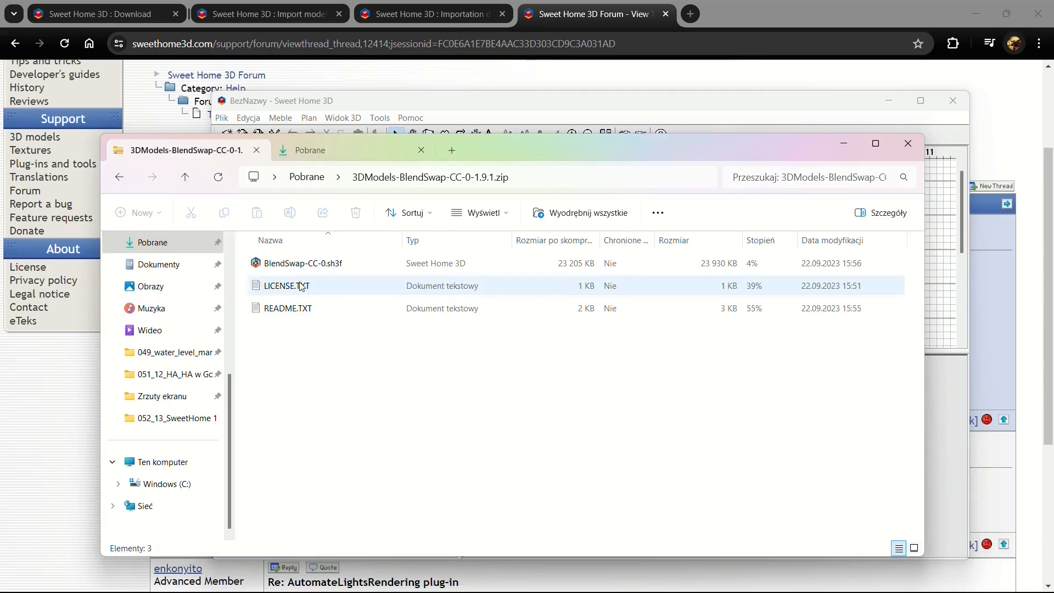
- Import the BlendSwap-CC-0.sh3f furniture library from its ZIP archive, replacing the existing copy
left_click(328, 265)
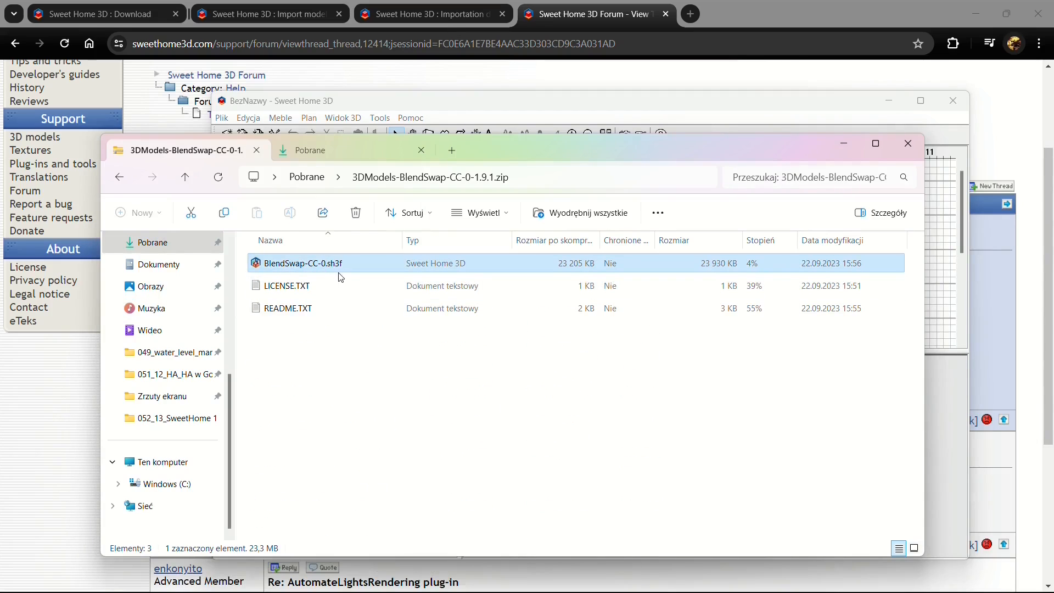
left_click_drag(919, 125, 855, 99)
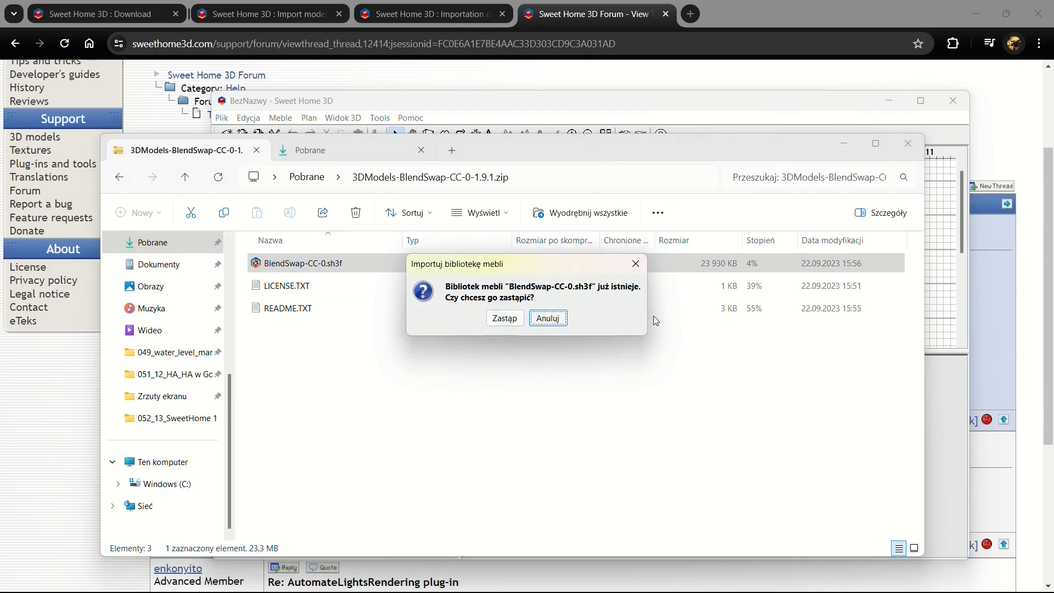
left_click(505, 318)
left_click(505, 320)
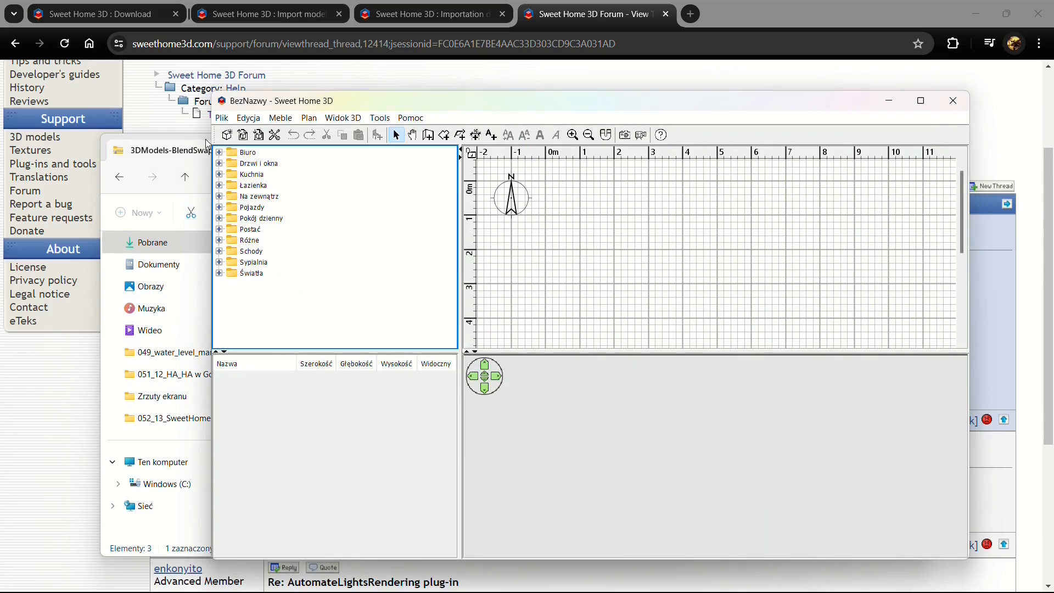
- Try to open the Contributions.sh3t texture library directly from the Textures-Contributions-1.3 (1).zip archive
left_click(182, 139)
left_click(120, 176)
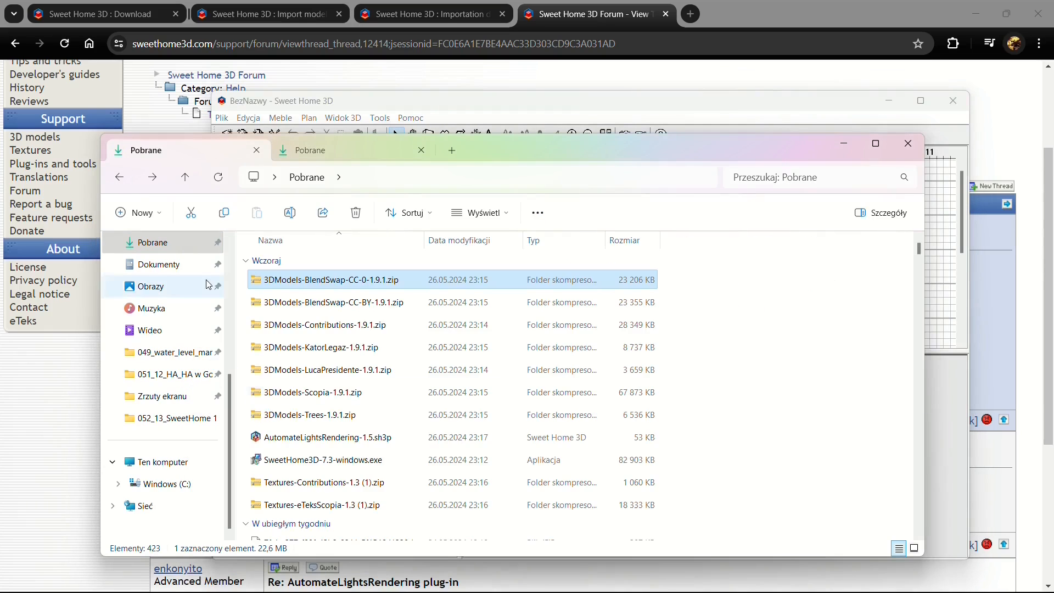
left_click(293, 493)
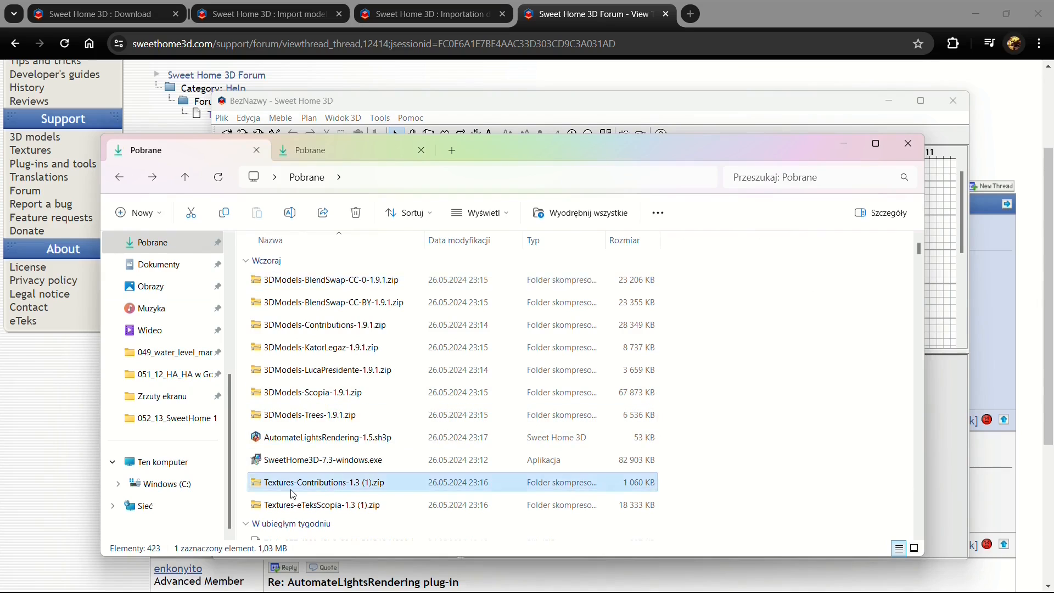
double_click(292, 493)
left_click(302, 268)
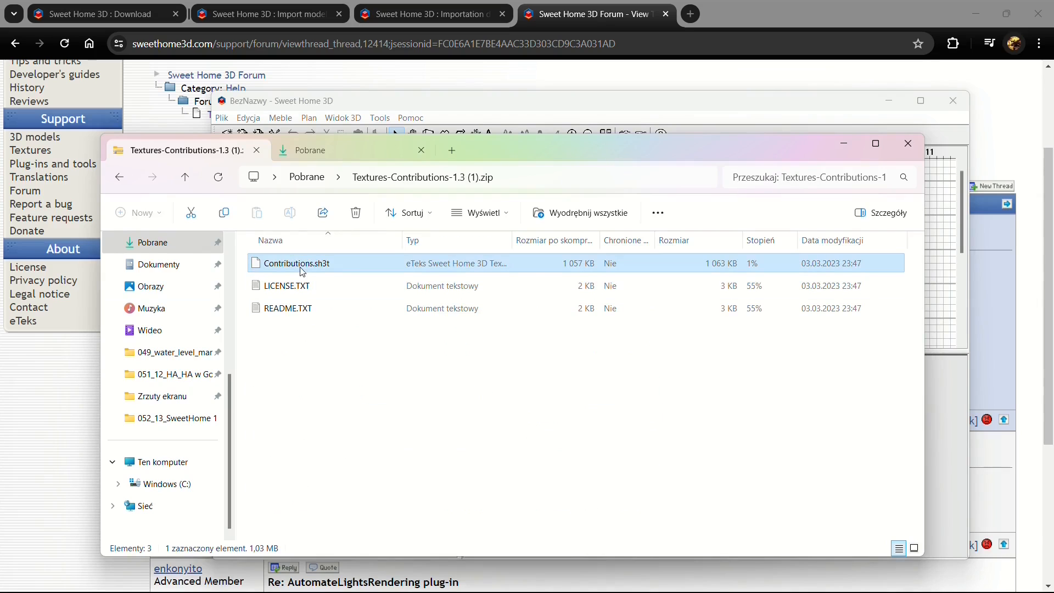
double_click(302, 268)
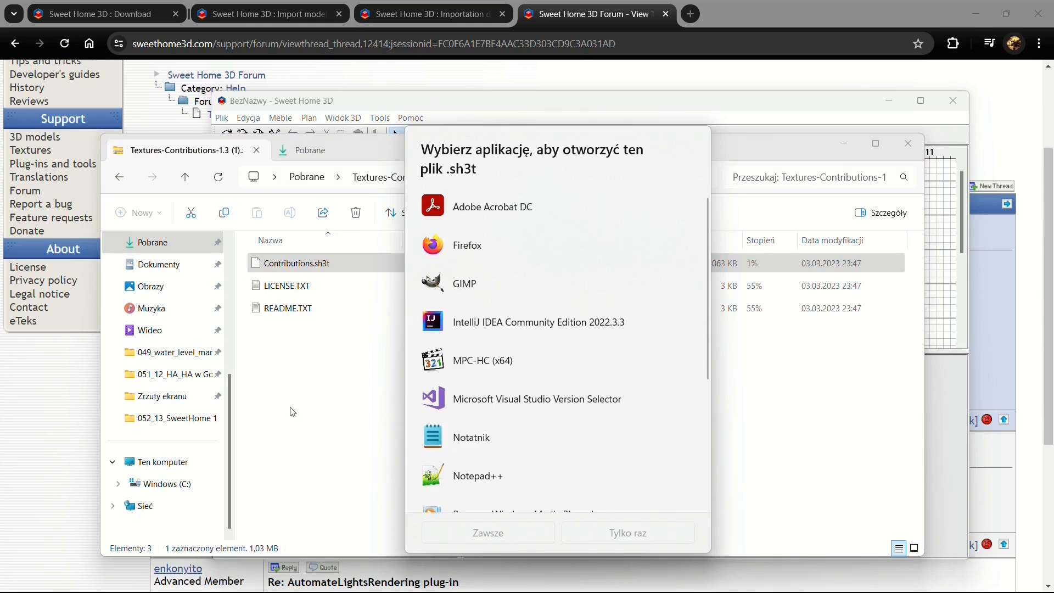
left_click(324, 409)
left_click_drag(516, 145, 547, 157)
left_click(151, 192)
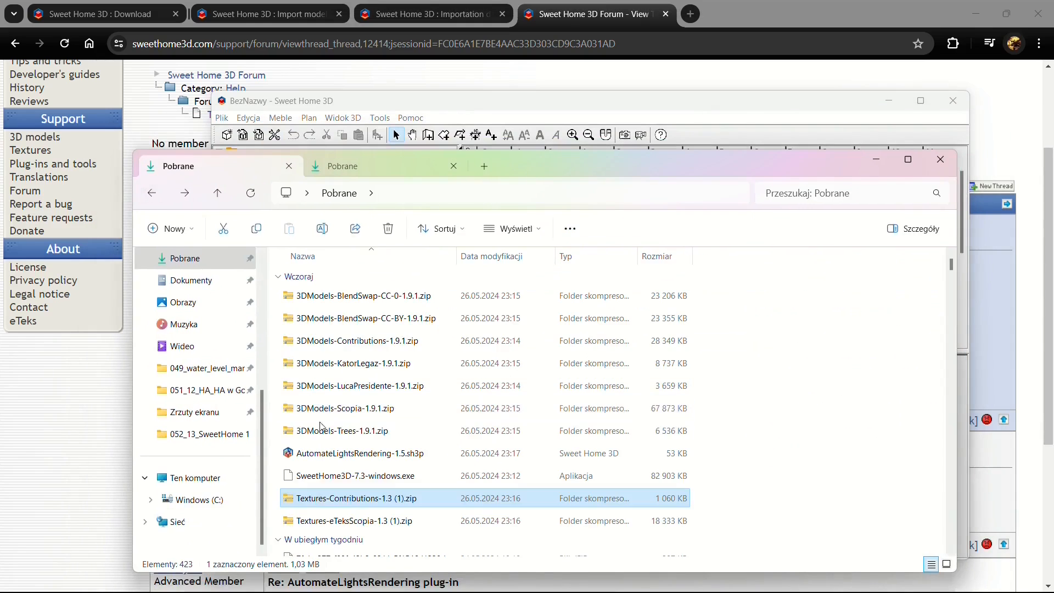
- Look inside Textures-eTeksScopia-1.3 (1).zip, and switch to Sweet Home 3D to start importing a texture library
double_click(340, 520)
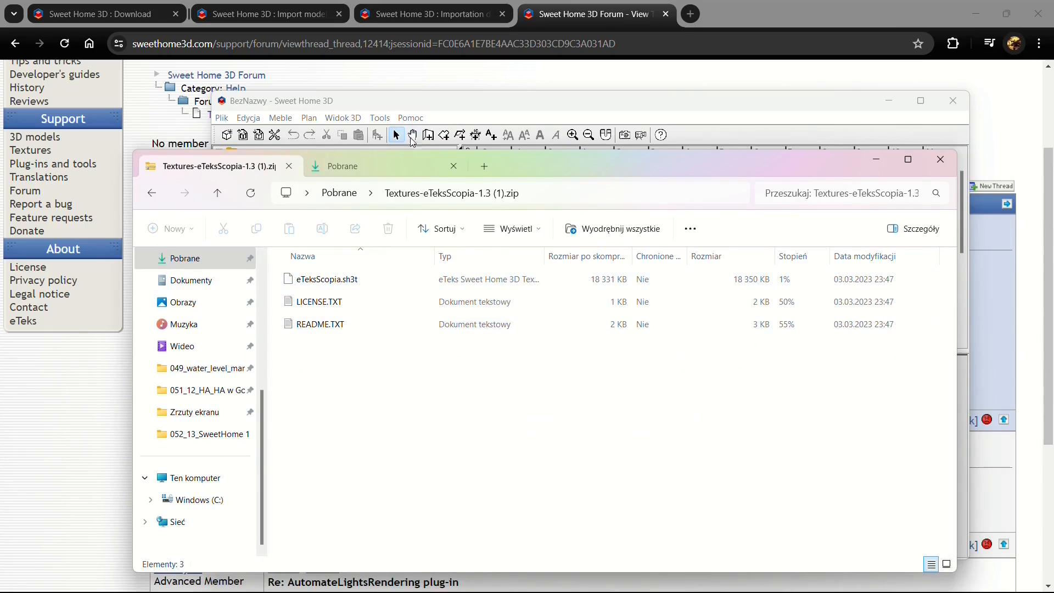
left_click_drag(560, 179, 563, 233)
left_click(524, 102)
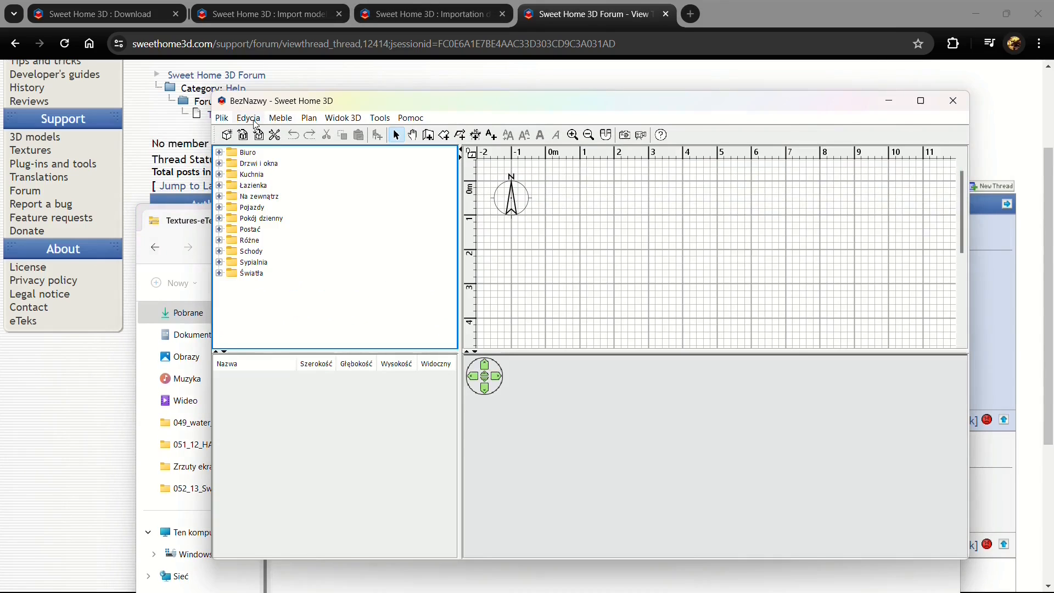
left_click(278, 120)
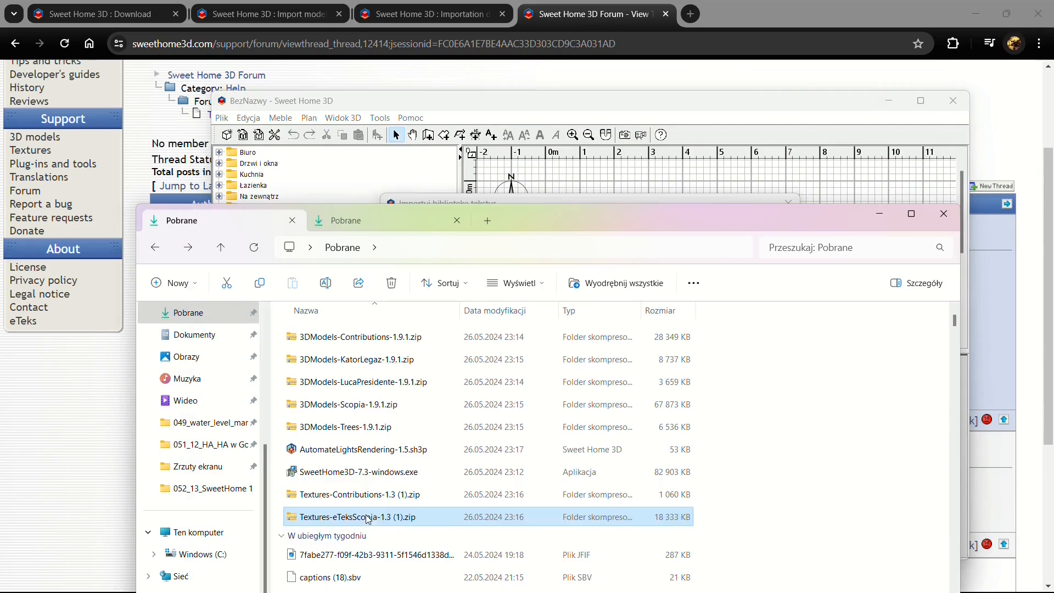
- Extract Textures-eTeksScopia-1.3 (1).zip into its own folder in the downloads folder and open that folder
right_click(363, 516)
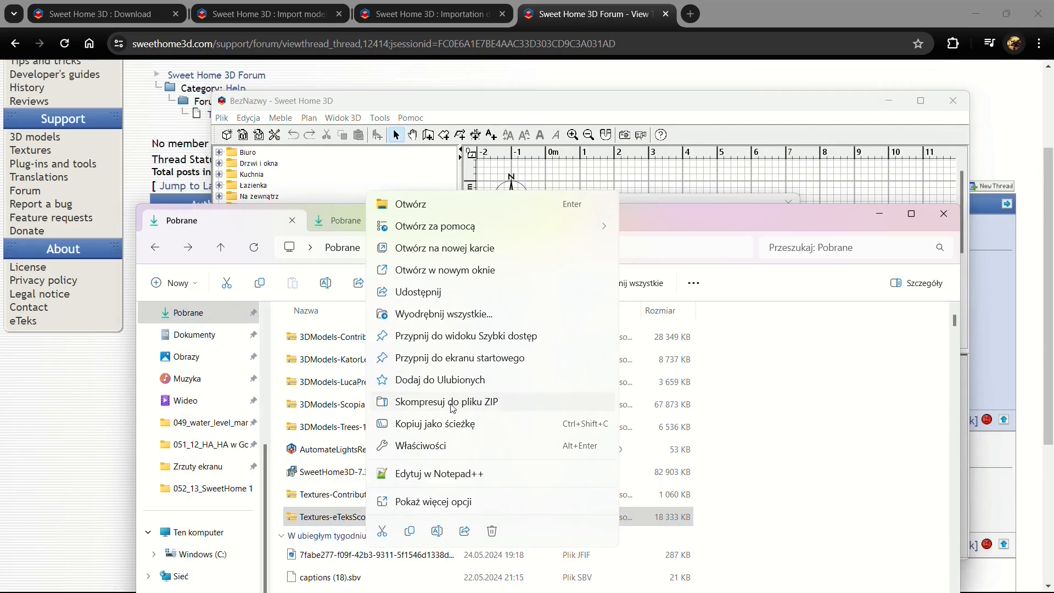
left_click(443, 314)
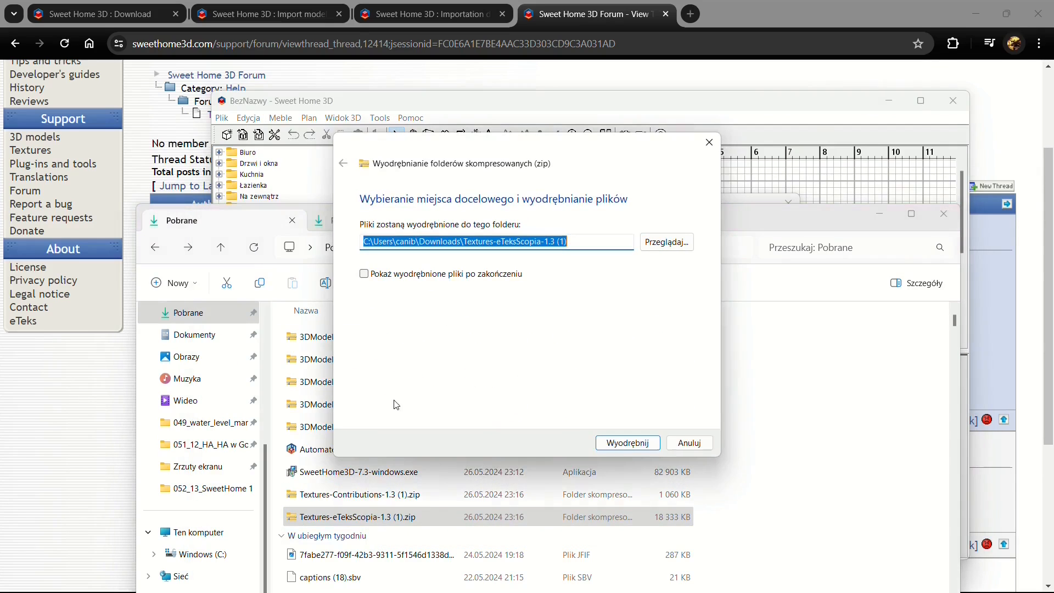
left_click(626, 442)
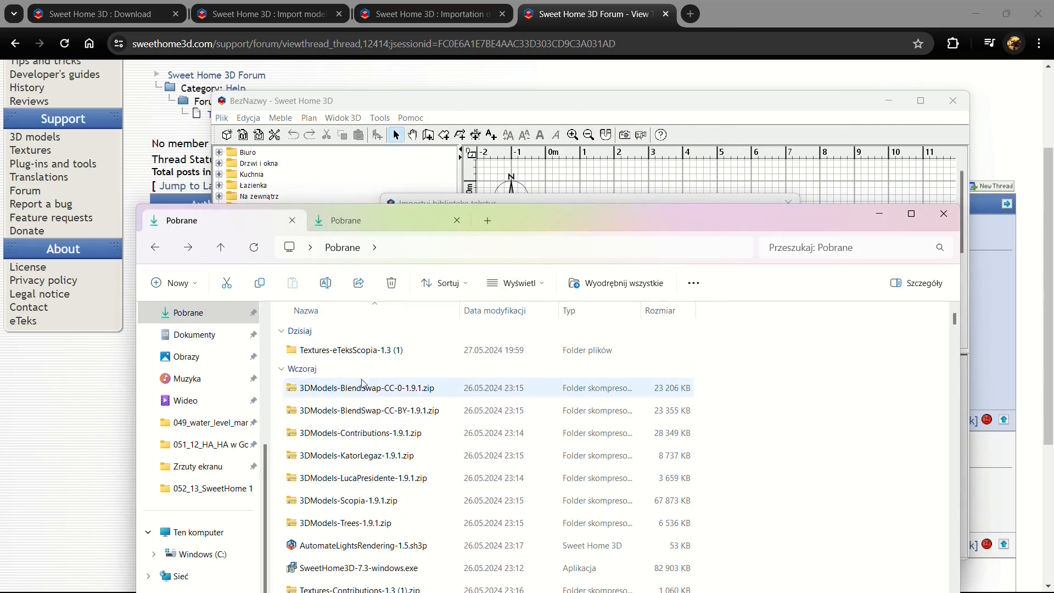
double_click(339, 356)
- Import eTeksScopia.sh3t from the extracted Textures-eTeksScopia-1.3 (1) folder as a texture library, replacing the existing one
left_click(693, 478)
left_click(620, 489)
scroll(597, 365, "down", 4)
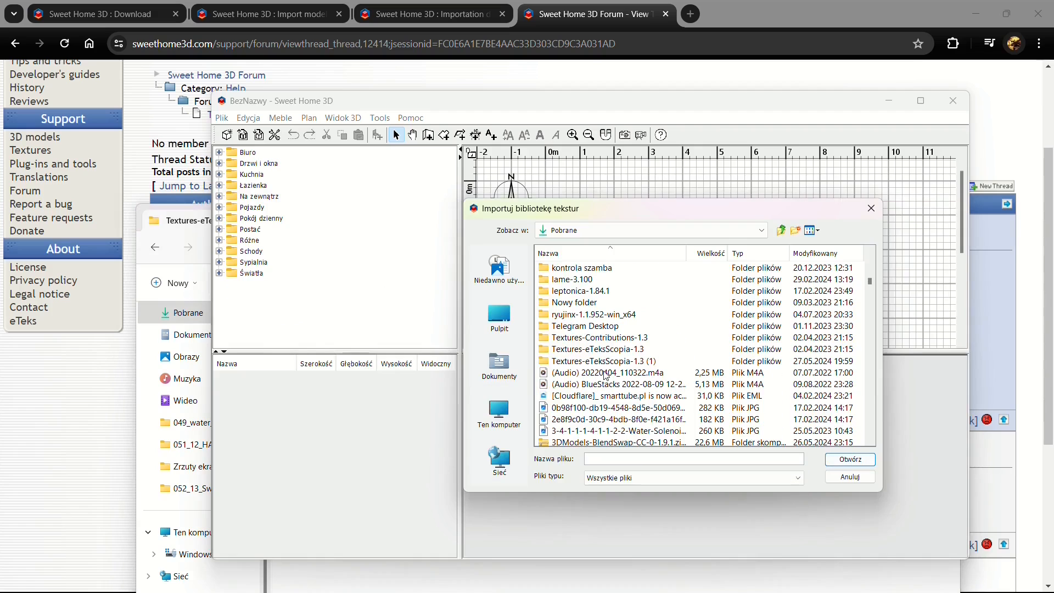
double_click(601, 361)
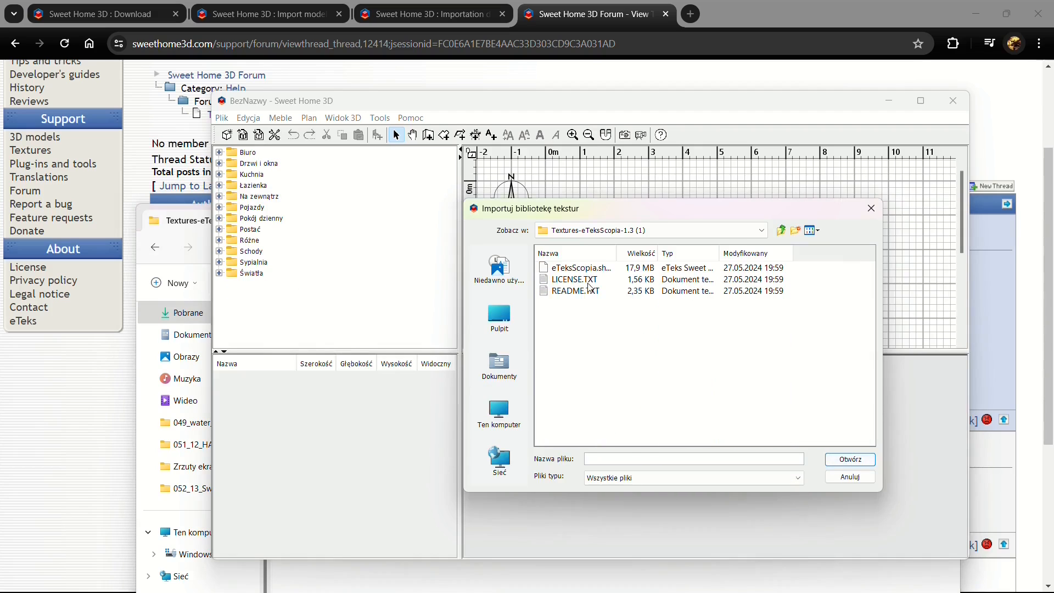
left_click(575, 268)
left_click(845, 457)
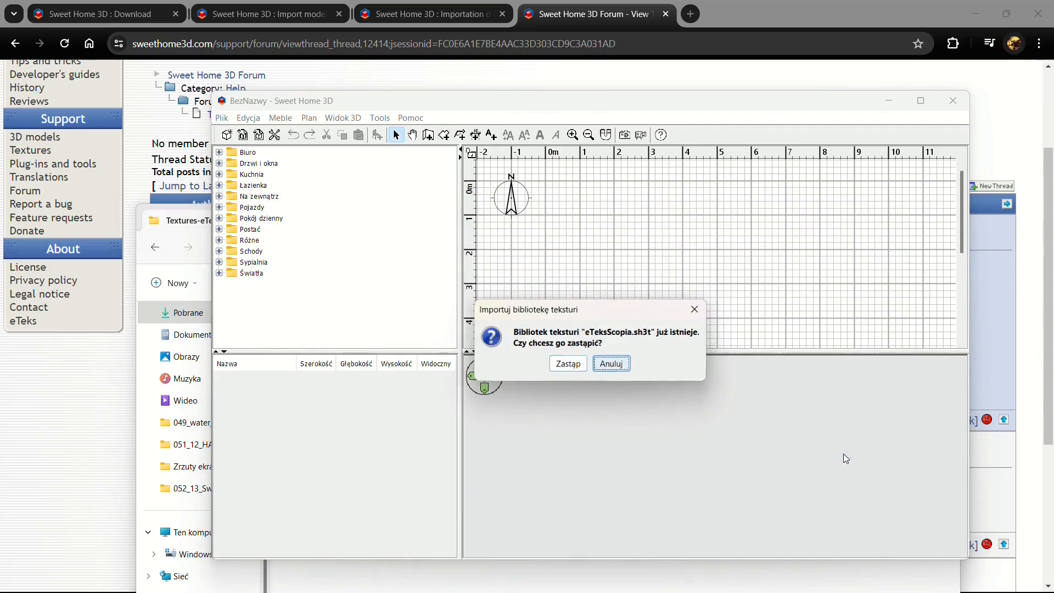
left_click(568, 363)
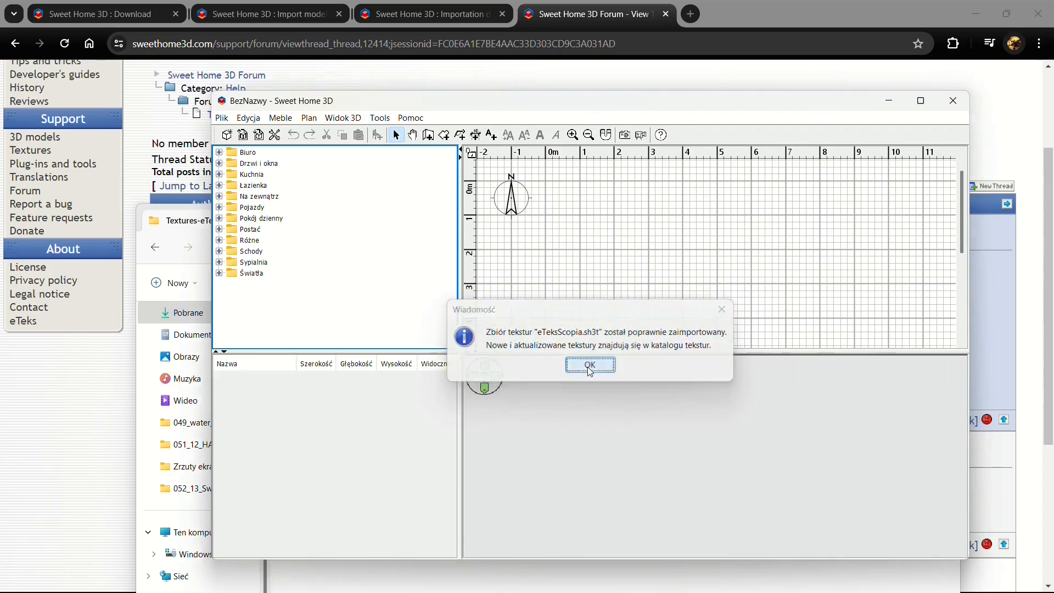
left_click(592, 369)
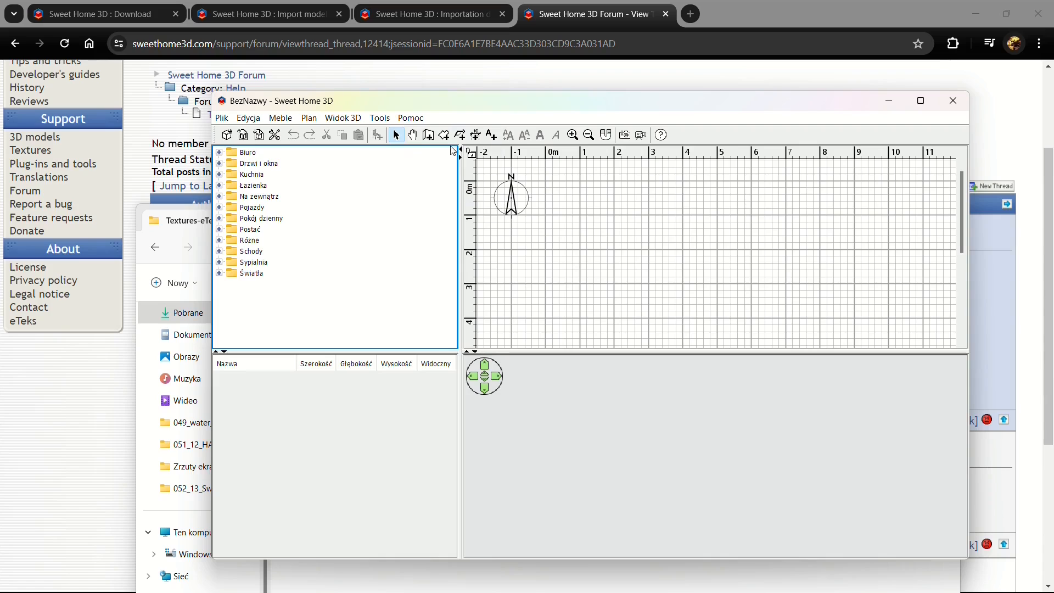
- Maximize the Sweet Home 3D window and load rzut_prawa_parter_1600px.jpg as the plan's background image
double_click(460, 109)
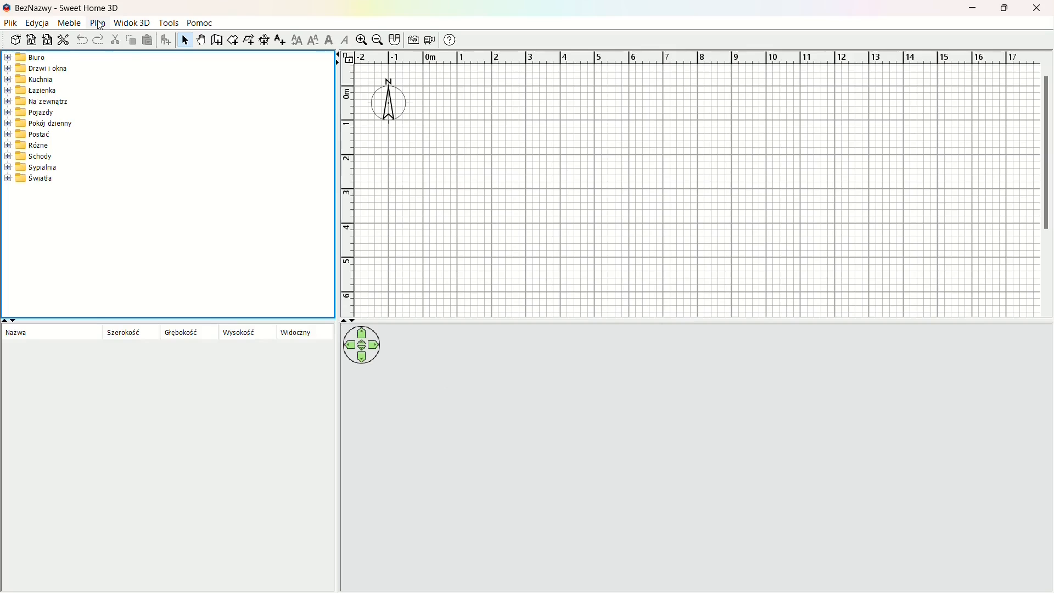
left_click(100, 23)
mouse_move(170, 393)
left_click(155, 417)
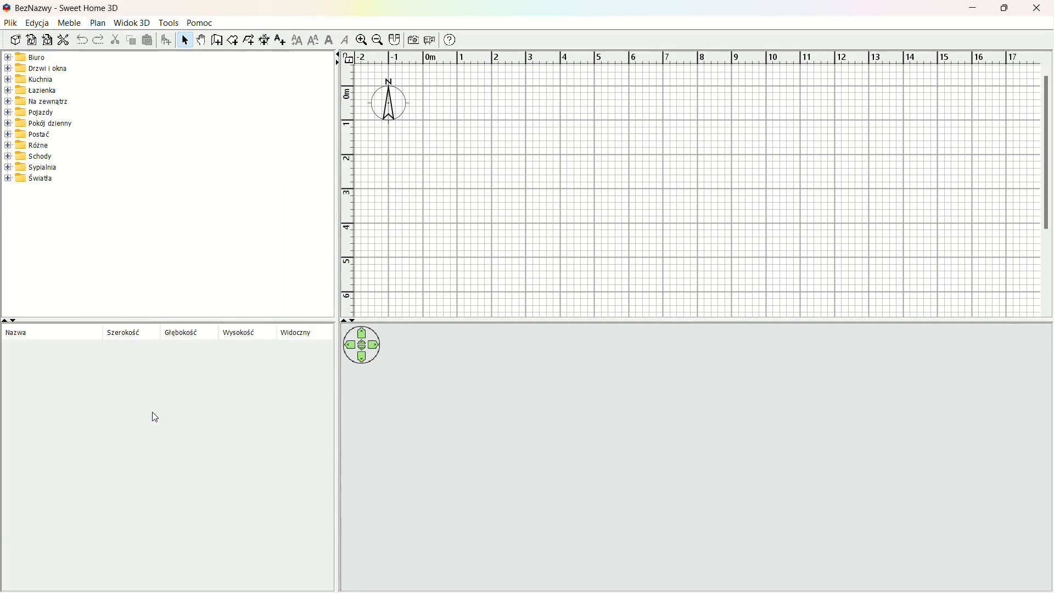
left_click(615, 216)
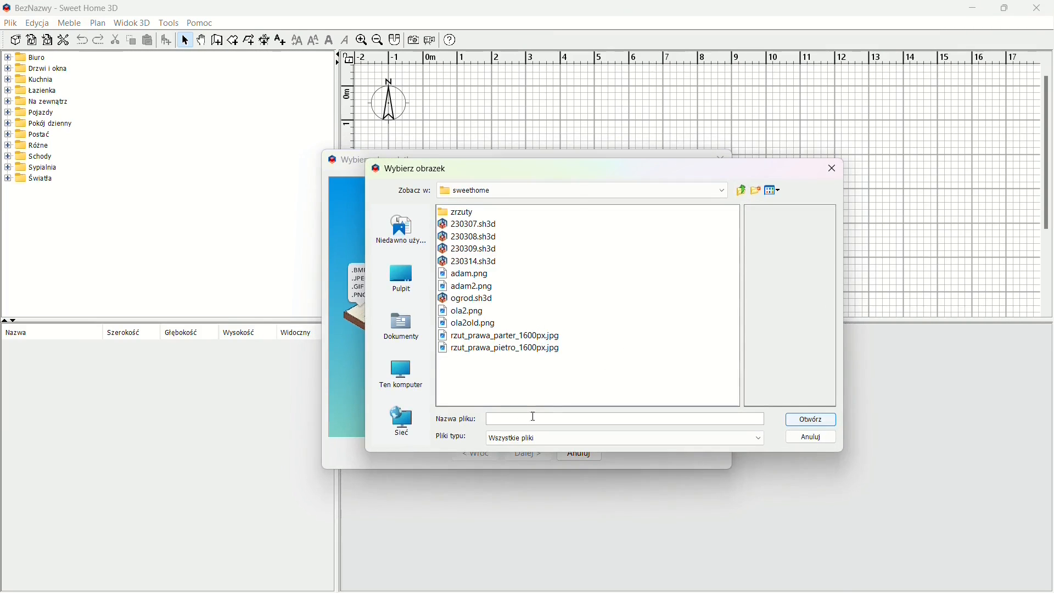
double_click(499, 336)
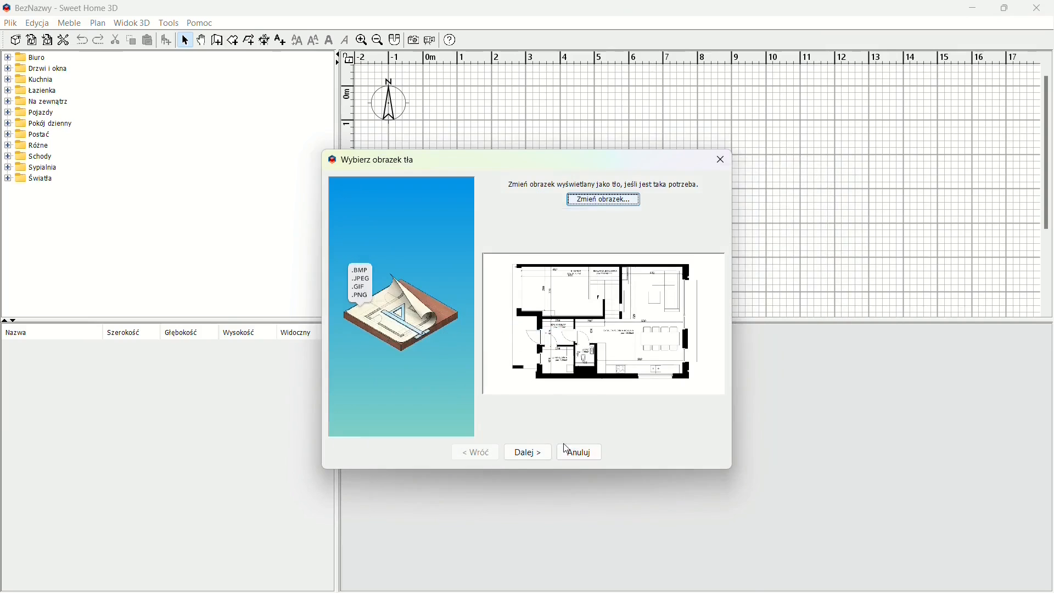
left_click(528, 452)
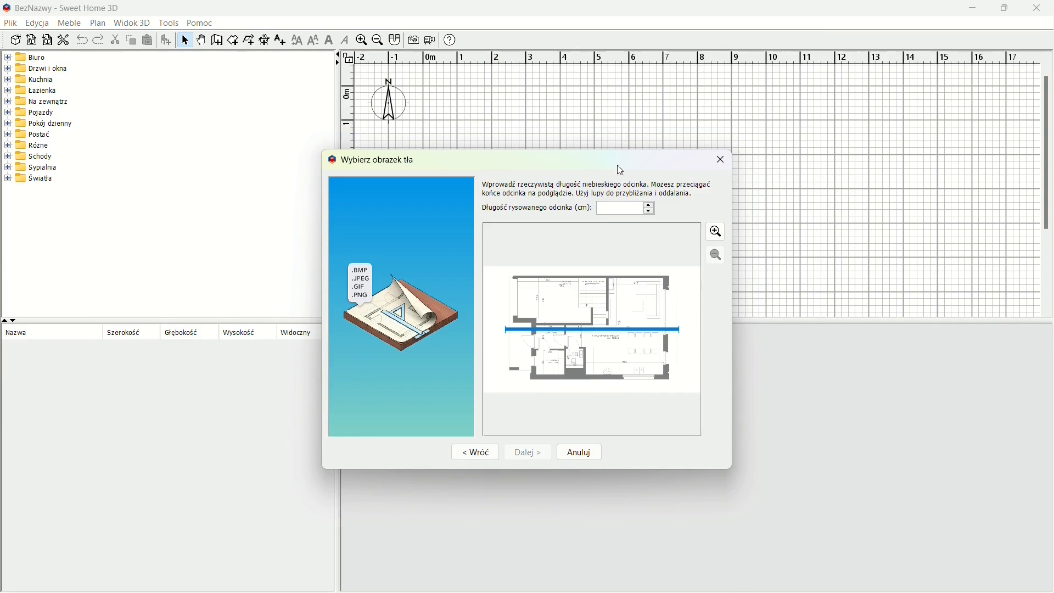
- Scale the background image by fitting the reference line to the hall's 202 dimension at 202 cm, and accept the origin at X 0, Y 0
left_click_drag(670, 160, 541, 95)
left_click_drag(597, 403, 916, 498)
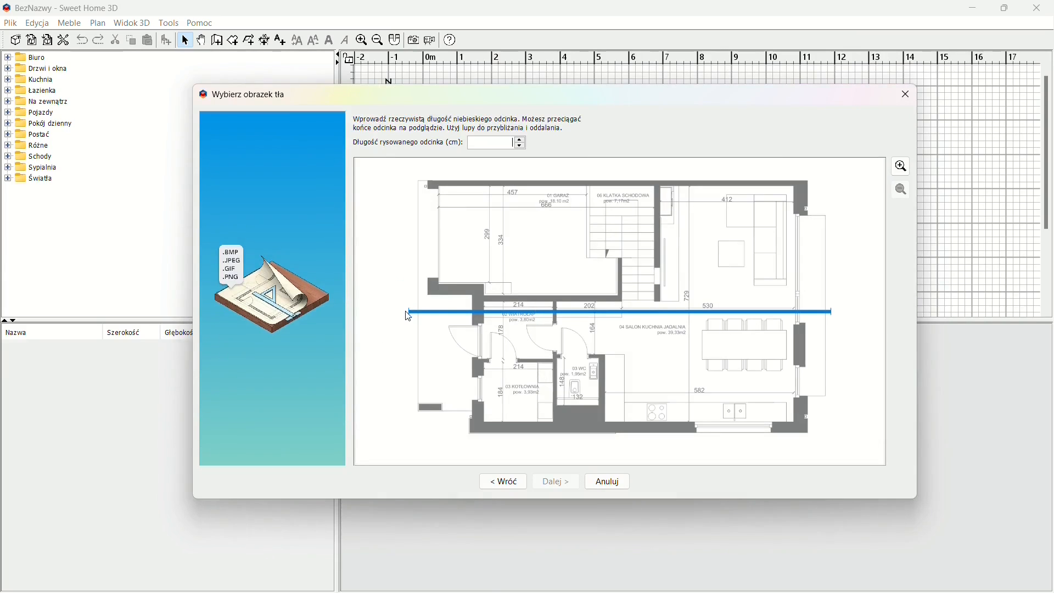
left_click_drag(409, 314, 553, 310)
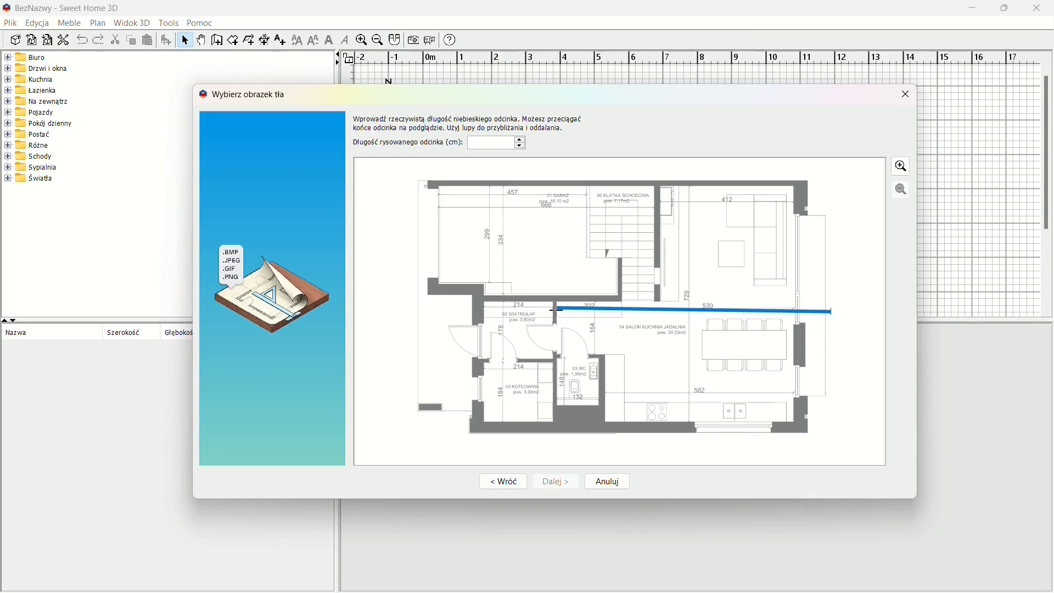
left_click_drag(832, 312, 624, 310)
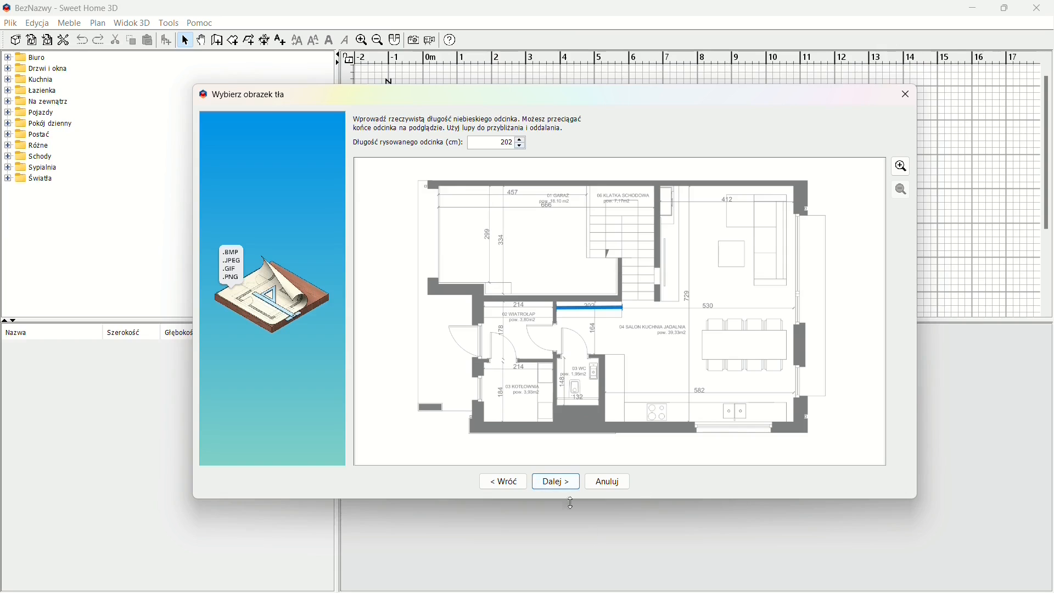
left_click(555, 481)
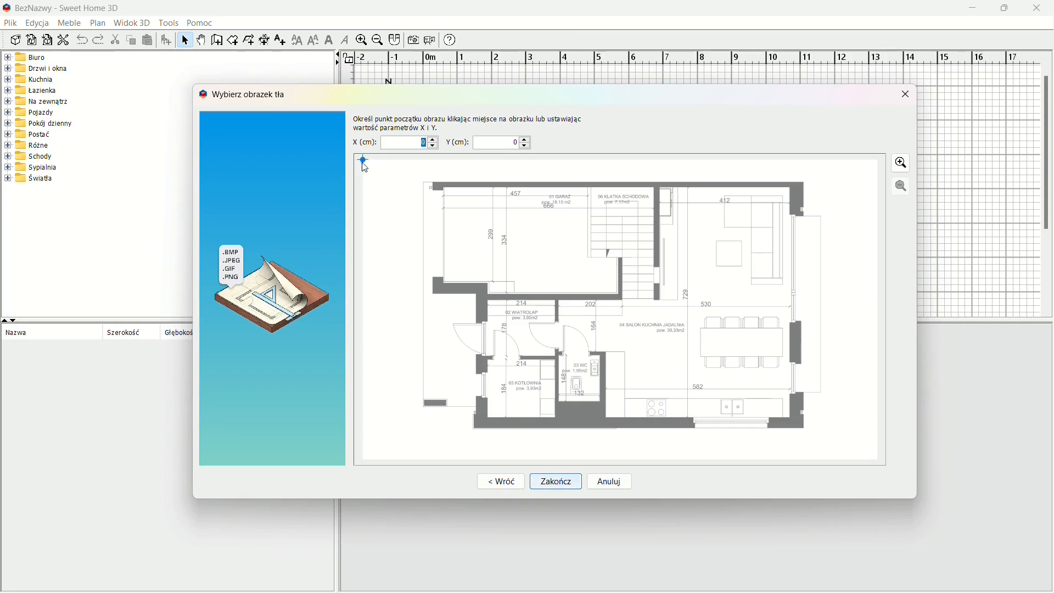
left_click(555, 481)
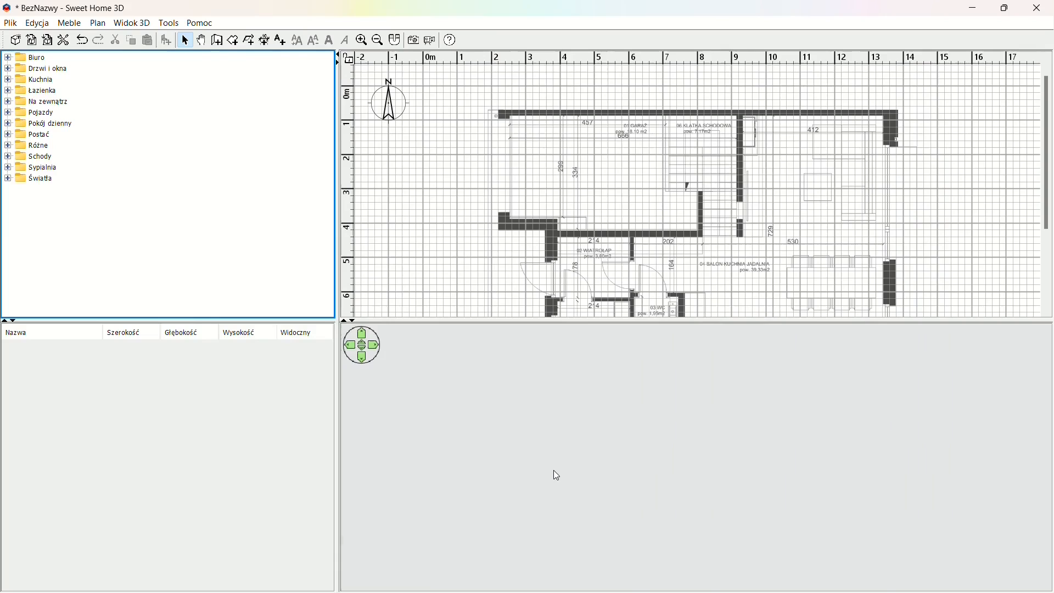
- Enlarge the plan area at the expense of the 3D view and zoom in on the imported floor plan
left_click(574, 579)
left_click(547, 483)
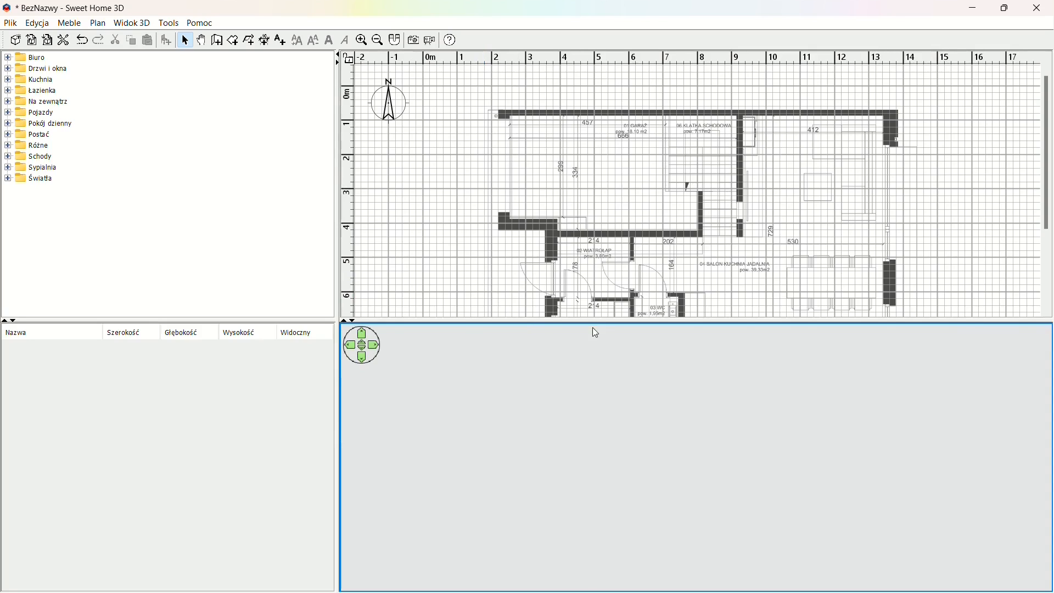
left_click_drag(583, 320, 582, 502)
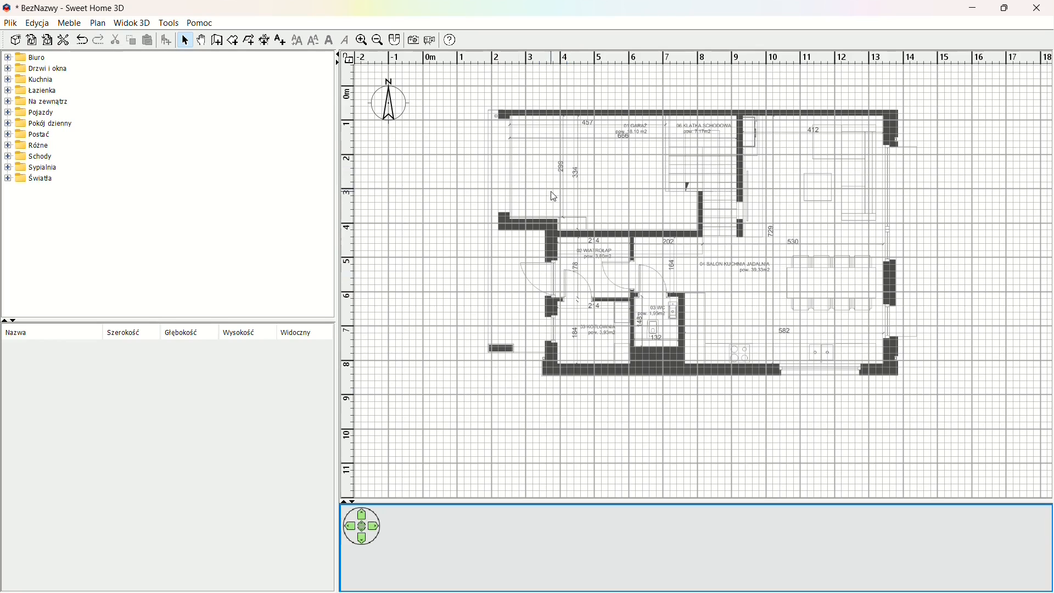
scroll(548, 189, "up", 2, "ctrl")
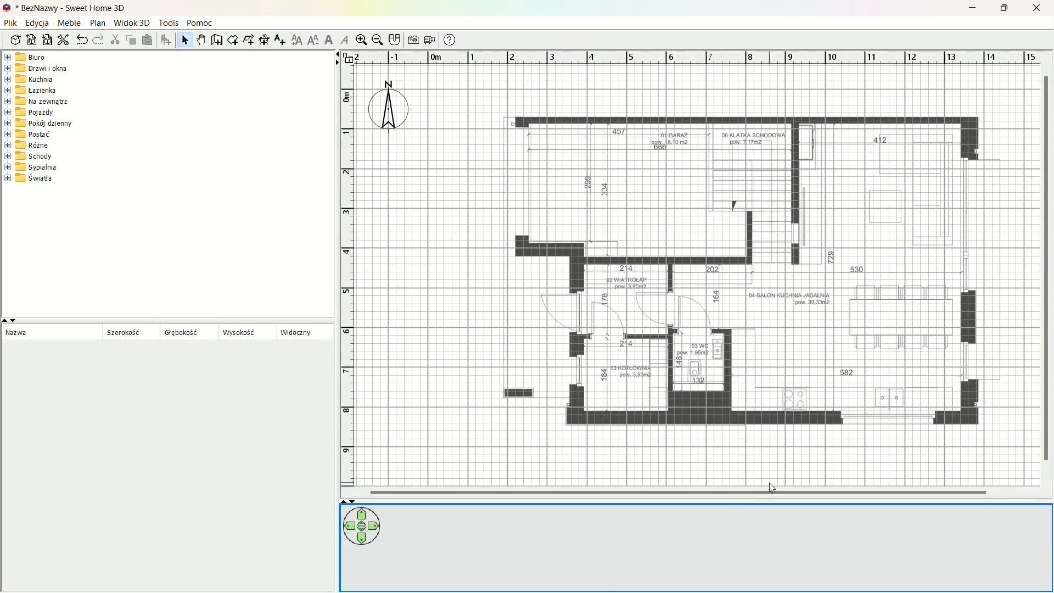
left_click_drag(736, 494, 837, 493)
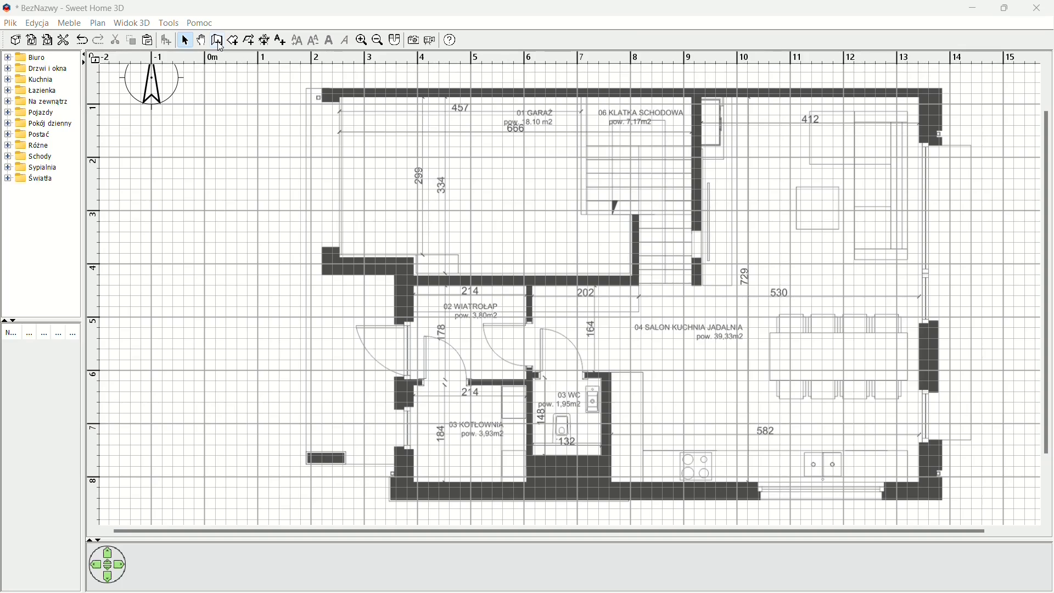
- Draw the upper outer wall in two segments, about 705 cm over the garage and stairwell and about 432 cm over the living room
key("ctrl+shift+w")
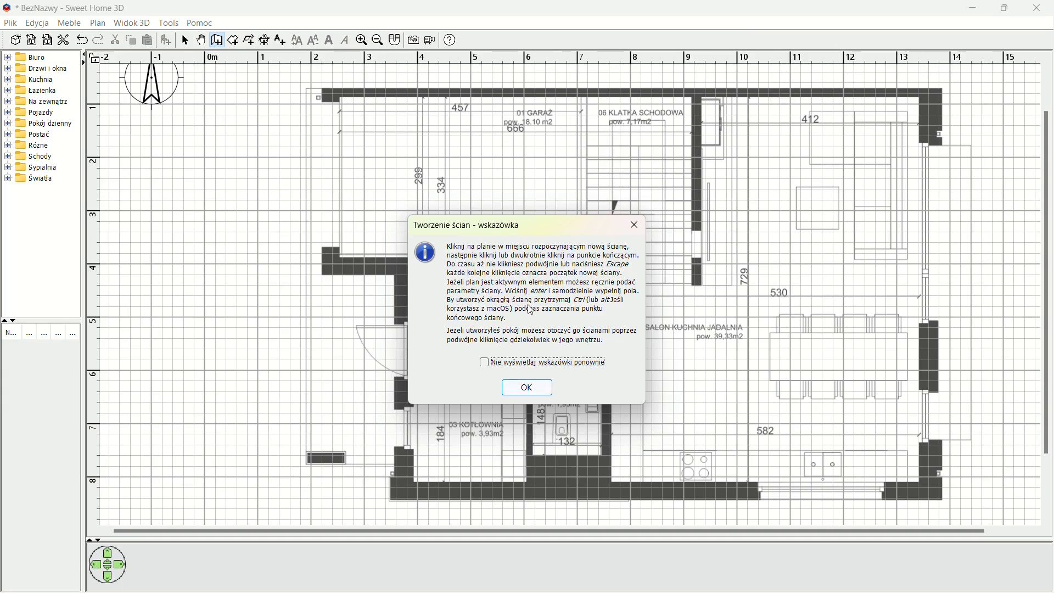
left_click(540, 392)
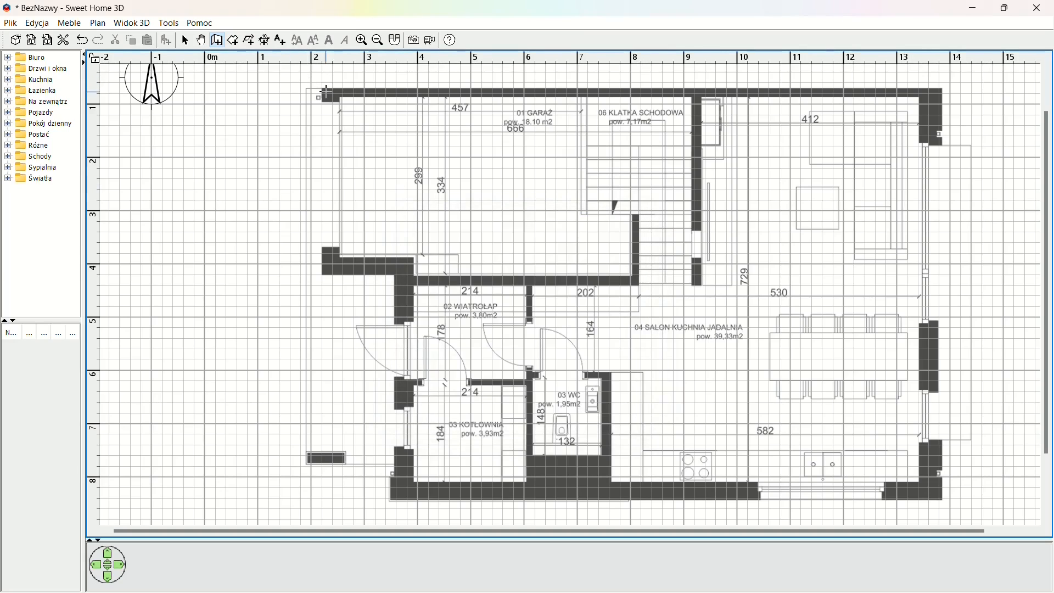
left_click(324, 94)
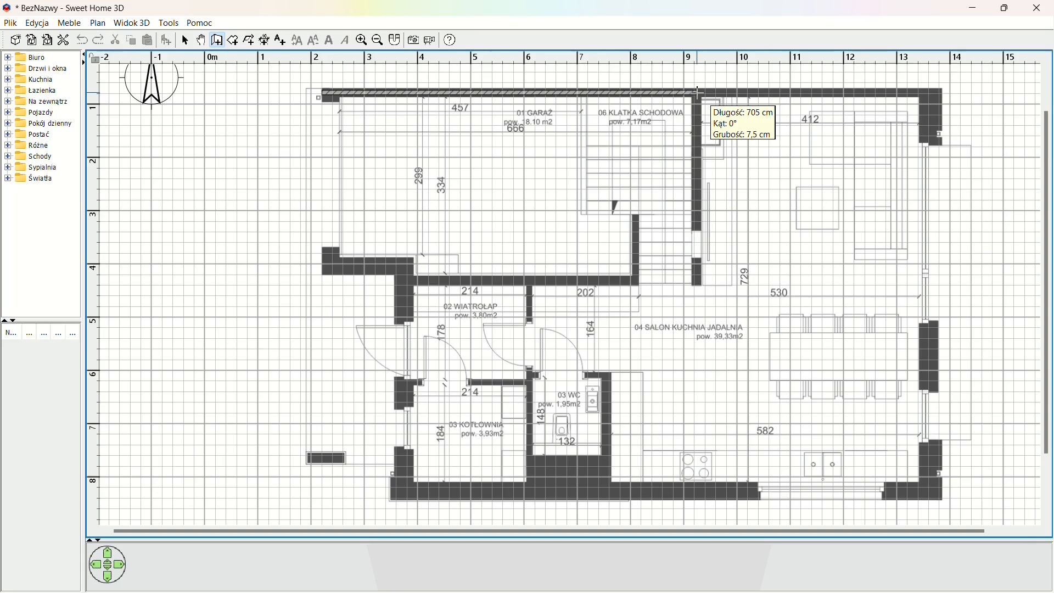
left_click(698, 93)
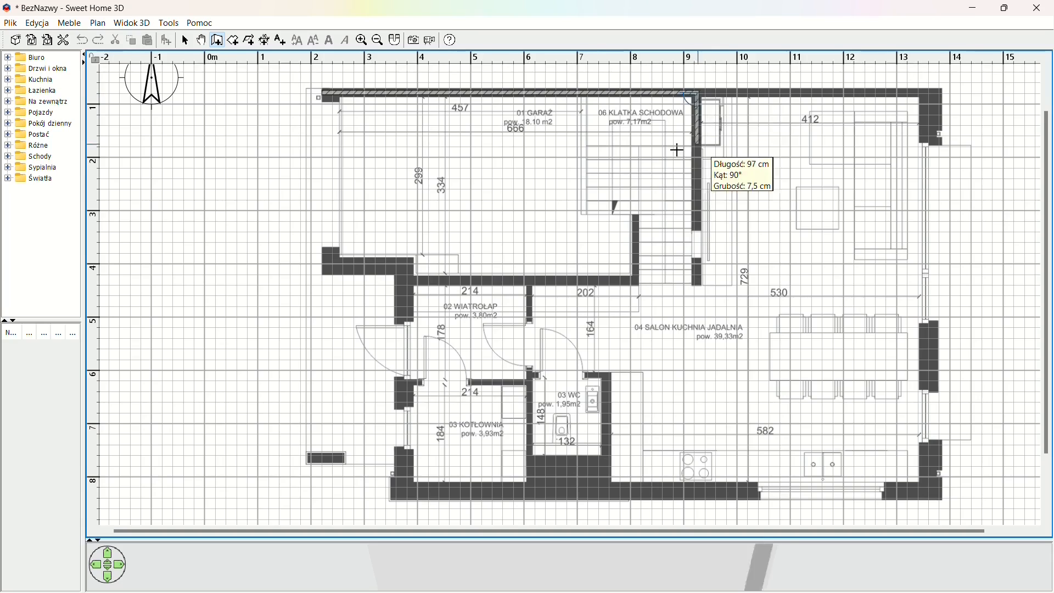
key("Escape")
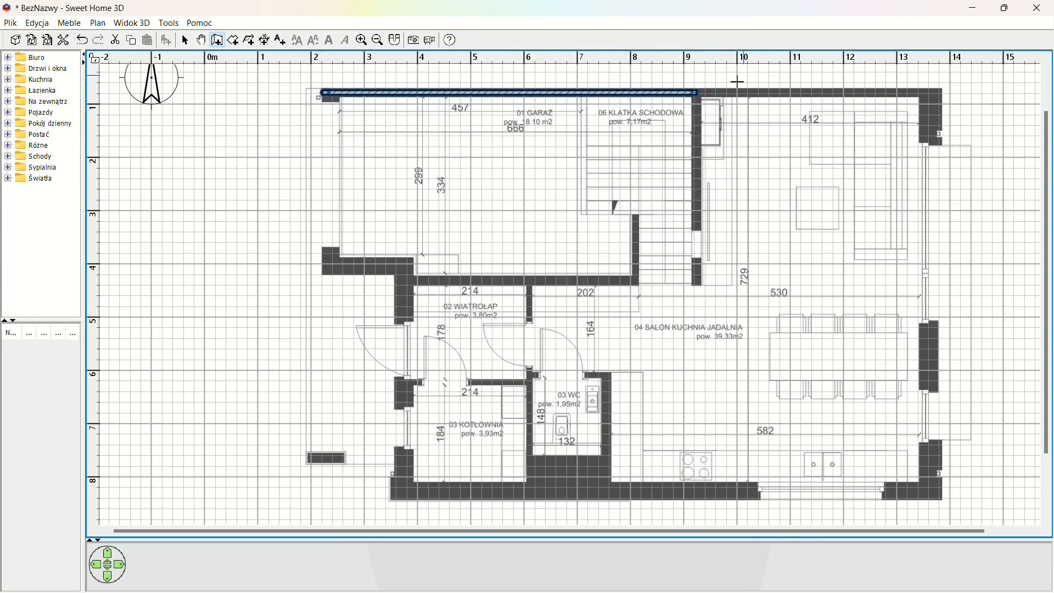
left_click(699, 93)
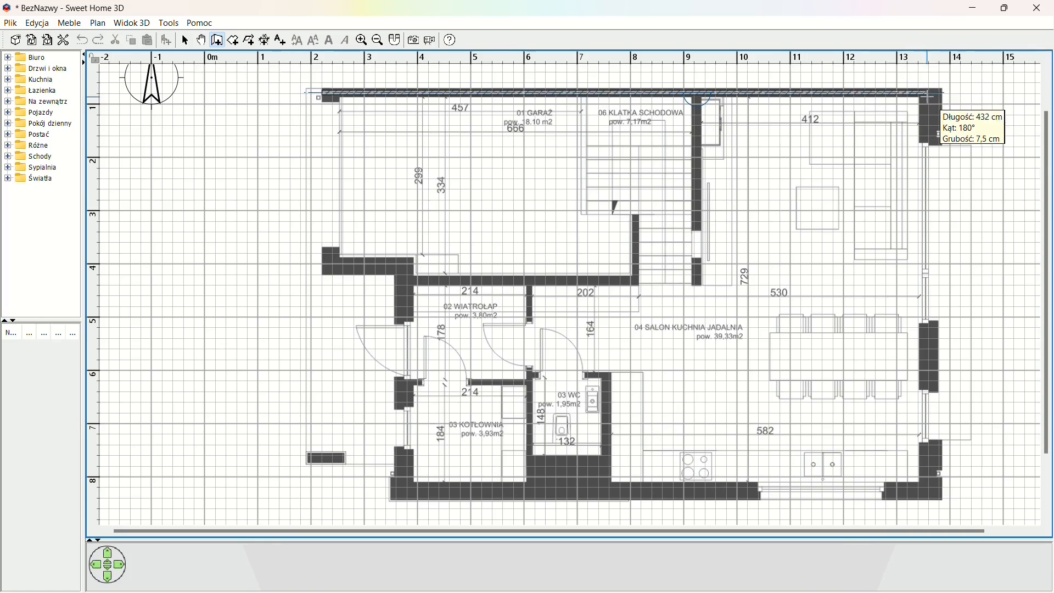
double_click(928, 92)
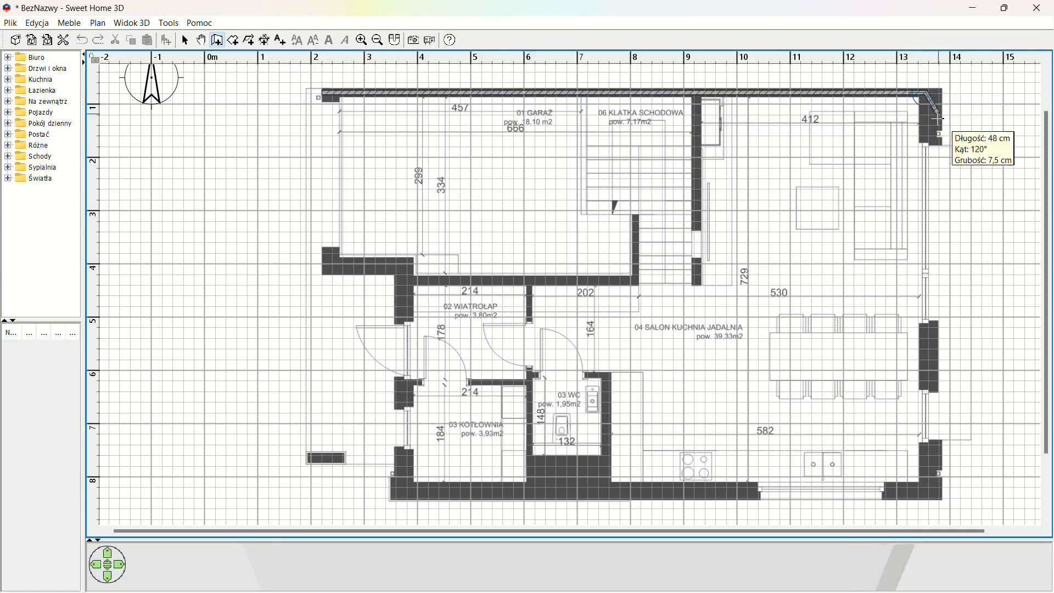
key("Escape")
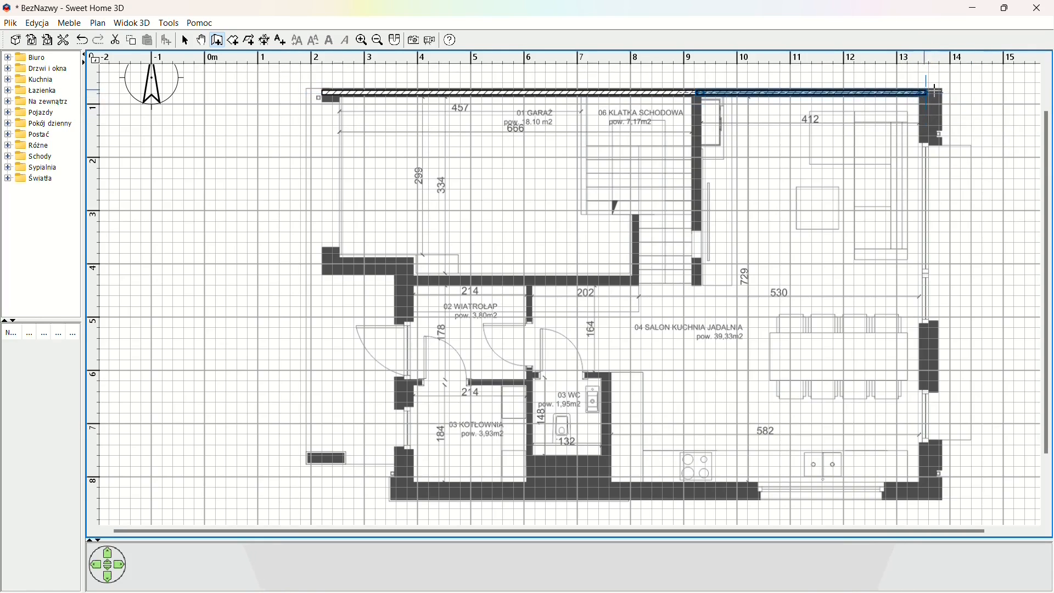
- Draw the wall between stairwell and living room, about 253 cm down to the opening, plus the short piece below the opening
left_click(697, 93)
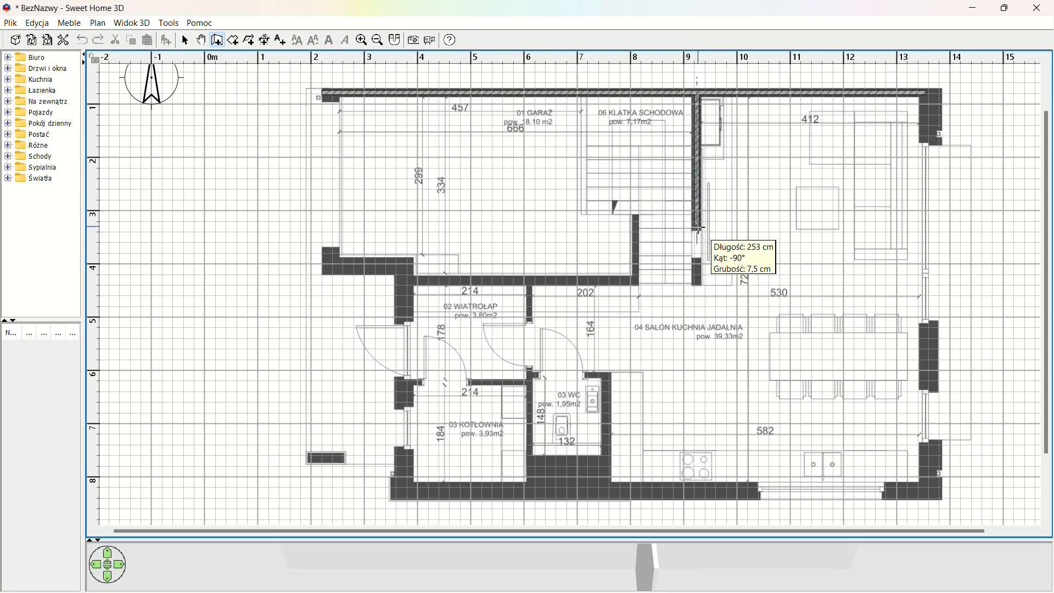
double_click(698, 229)
key("Escape")
left_click(696, 258)
left_click(696, 285)
key("Escape")
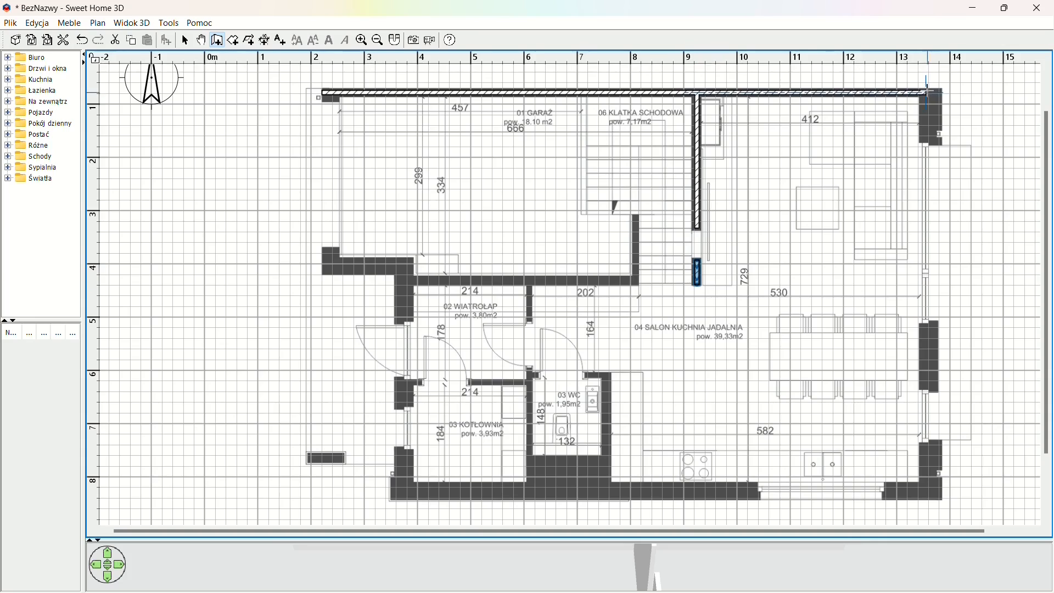
- Draw the living room's outer window-side wall downward from the upper corner in segments of about 89, 332 and 124 cm
left_click(927, 91)
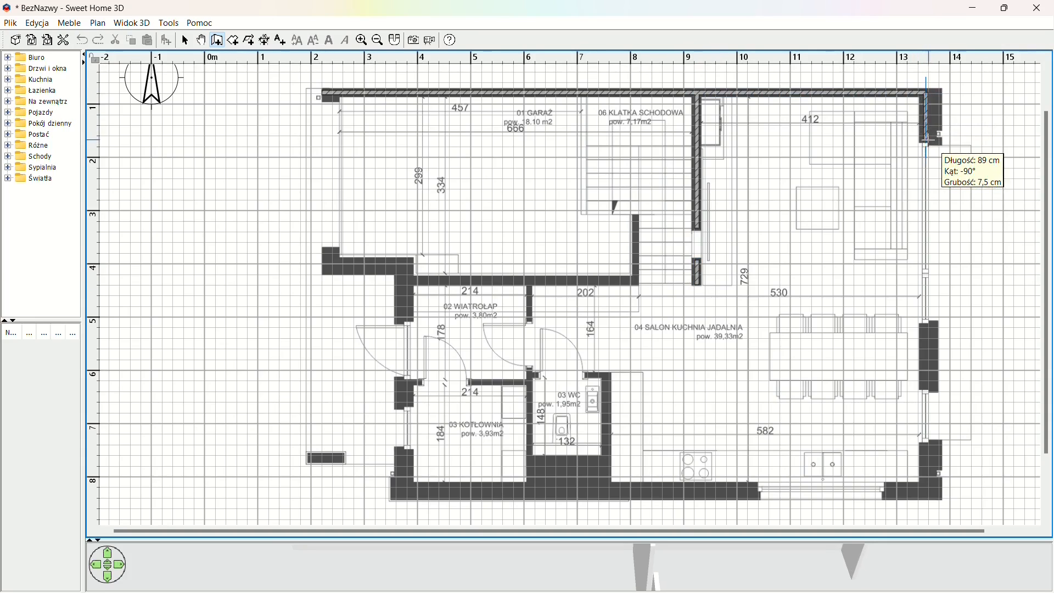
double_click(926, 148)
left_click(924, 143)
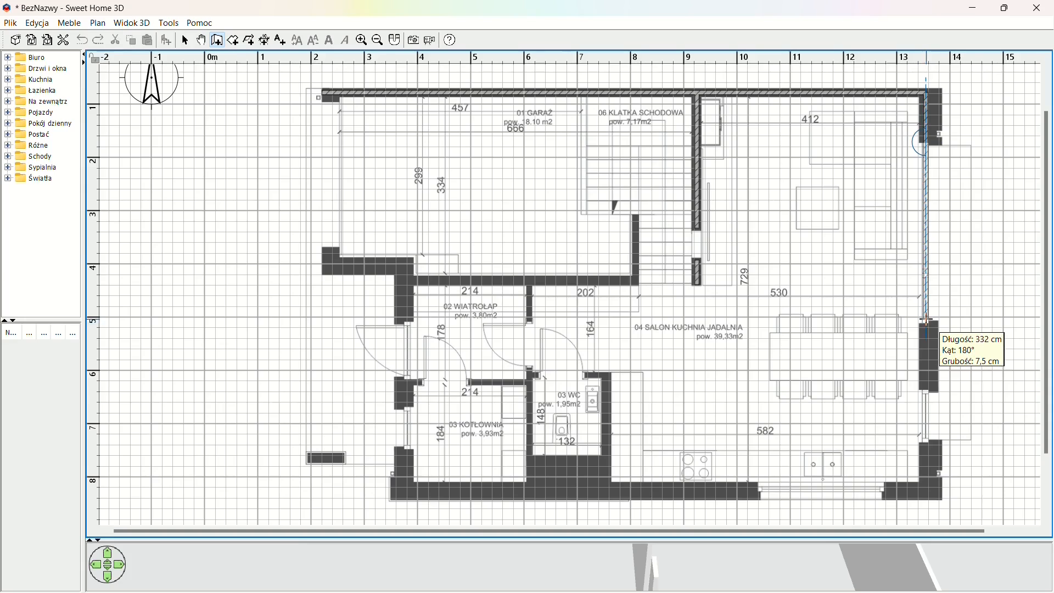
double_click(928, 327)
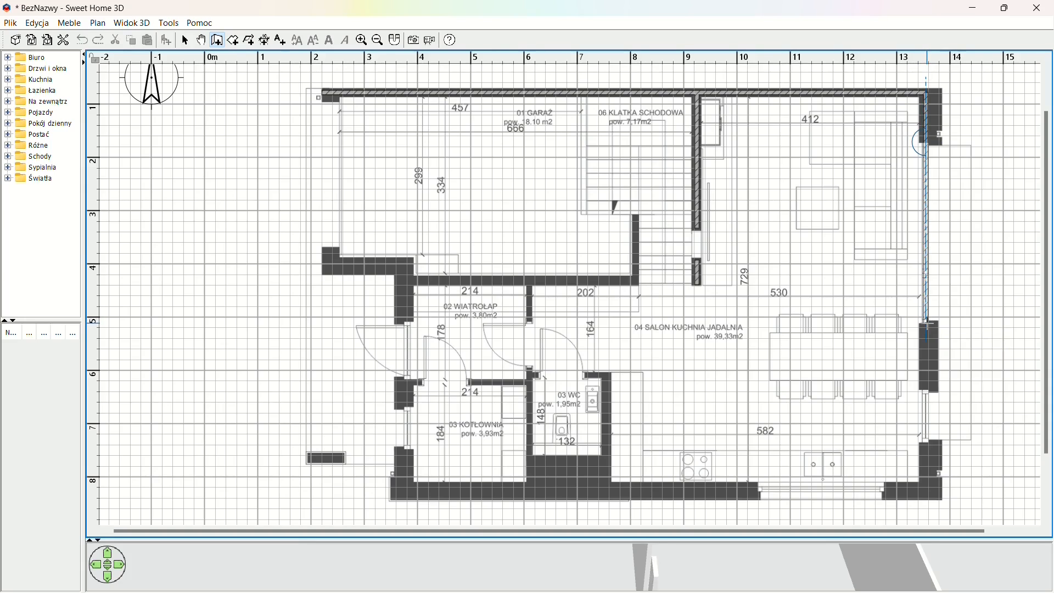
double_click(927, 324)
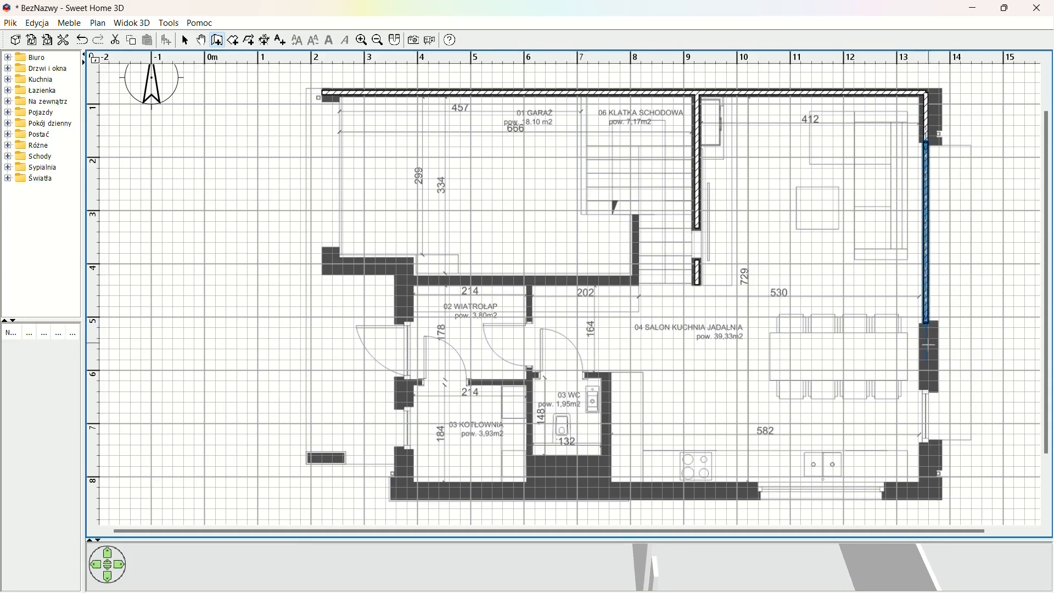
left_click(927, 324)
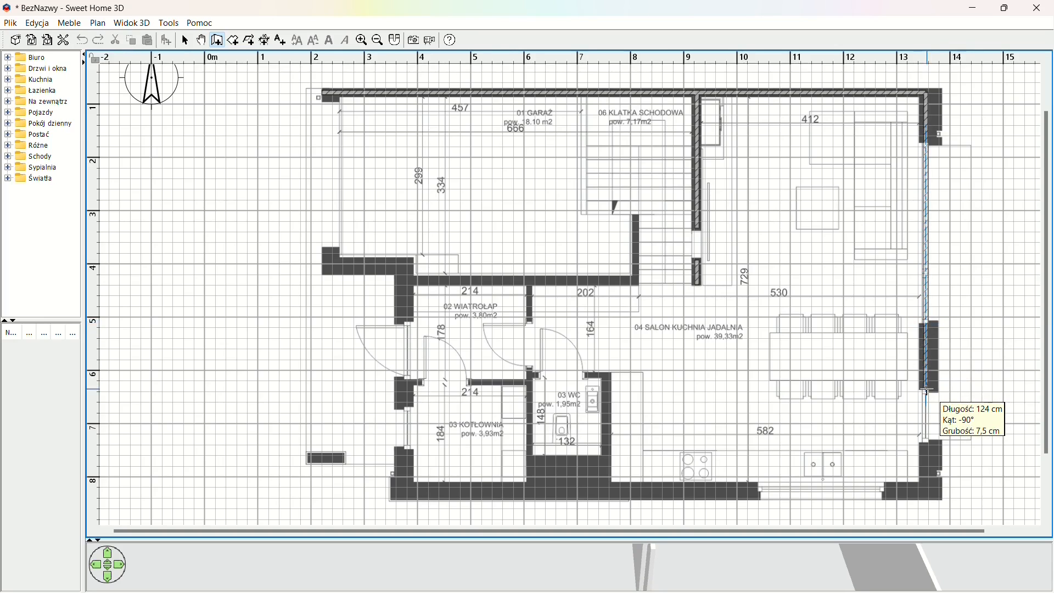
double_click(926, 390)
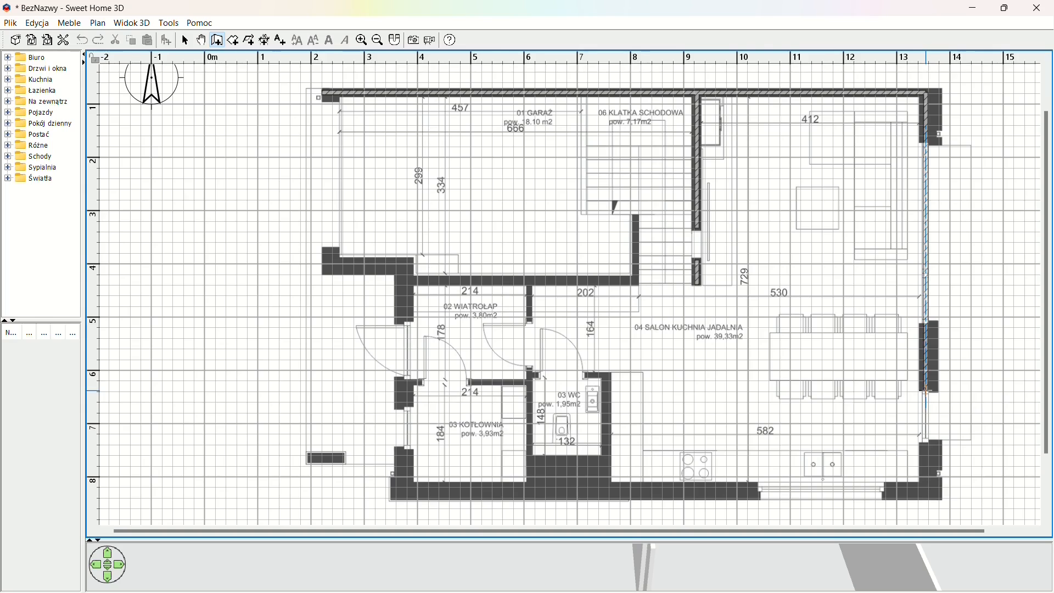
key("Escape")
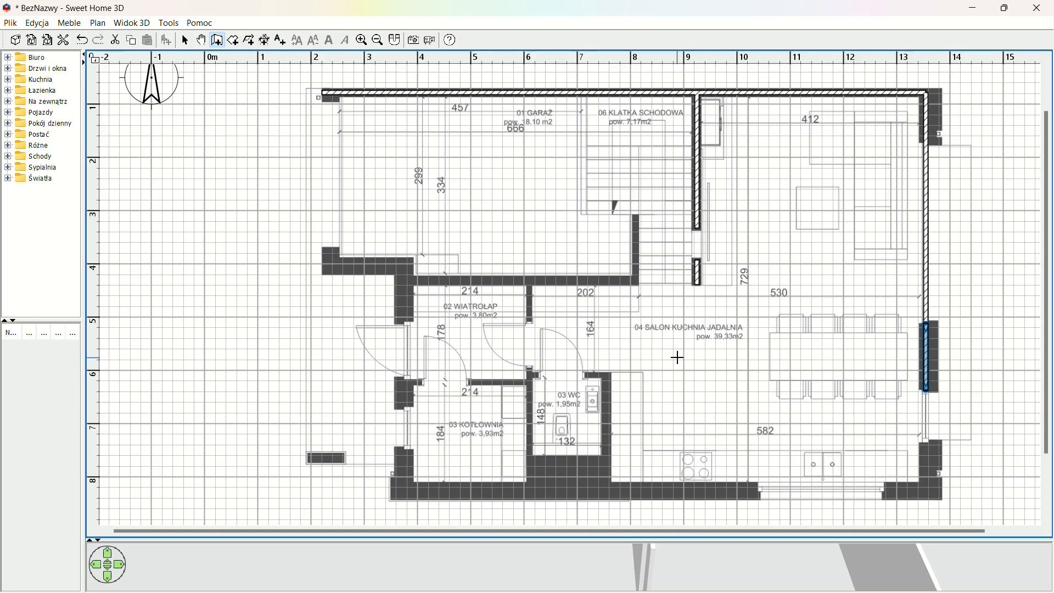
- Continue the outer wall to the lower corner and along the kitchen, and trace the partition between kitchen and WC
left_click(925, 391)
left_click(926, 488)
left_click(606, 487)
left_click(606, 373)
double_click(583, 374)
- Trace the remaining WC walls and enclose the solid shaft area directly below the WC
left_click(540, 373)
left_click(528, 487)
left_click(606, 488)
left_click(528, 456)
left_click(606, 456)
- Draw the wall between garage and hall and turn it upward along the side of the stairs
left_click(528, 279)
left_click(635, 279)
double_click(635, 201)
- Draw the outer walls around the vestibule (WIATROŁAP) and boiler room (KOTŁOWNIA), and the partition between the two rooms
left_click(405, 279)
left_click(404, 324)
left_click(402, 488)
double_click(528, 487)
left_click(528, 382)
double_click(402, 382)
- Draw the remaining outer walls of the garage and the short freestanding wall outside the boiler room
left_click(402, 279)
left_click(402, 263)
left_click(324, 263)
double_click(324, 92)
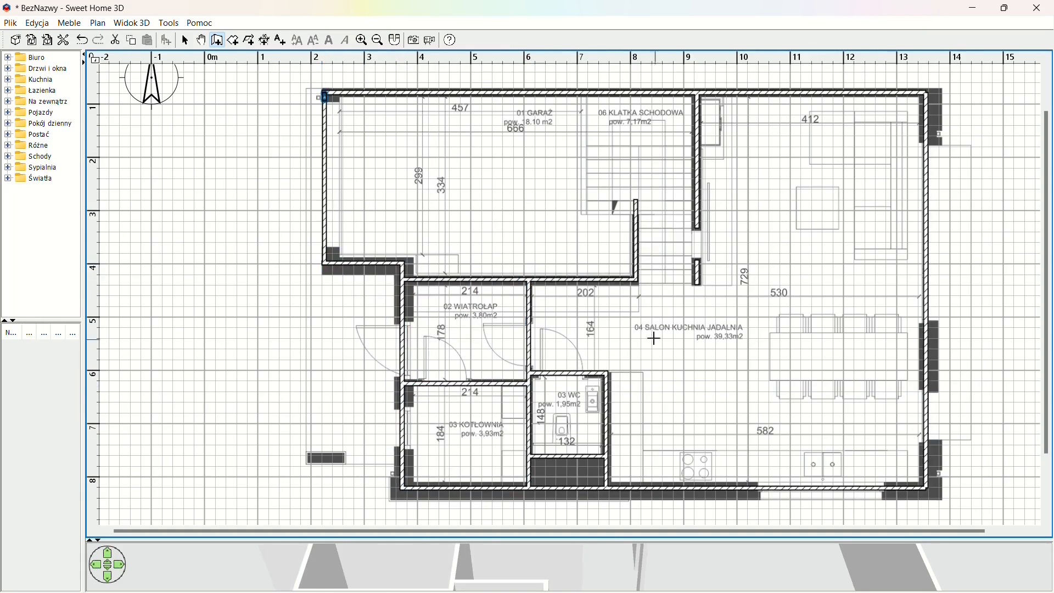
left_click(306, 456)
double_click(346, 456)
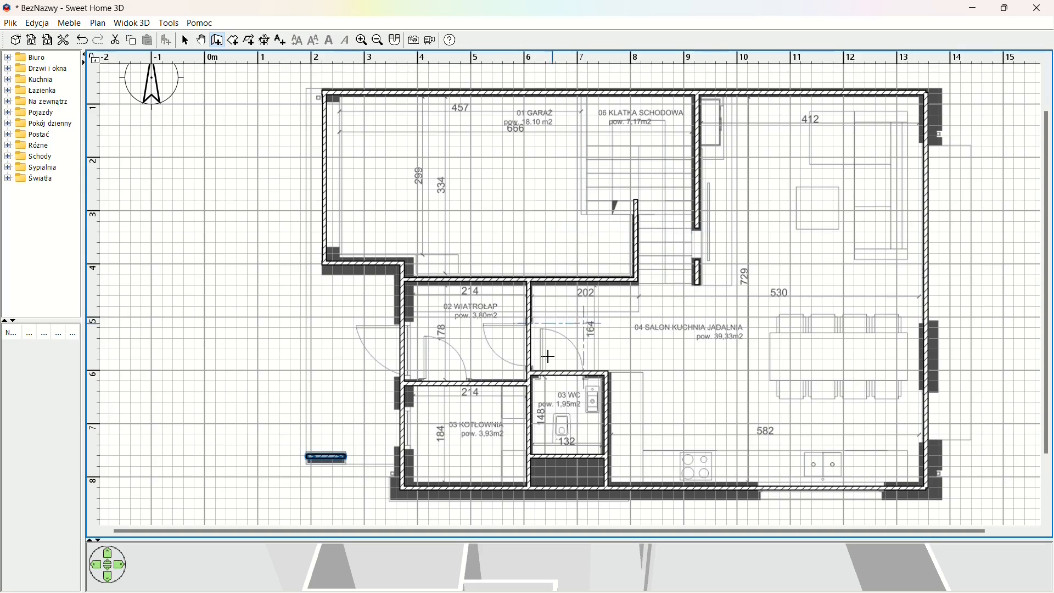
- Create rooms inside the enclosed vestibule (WIATROŁAP), boiler room (KOTŁOWNIA) and WC
left_click(234, 46)
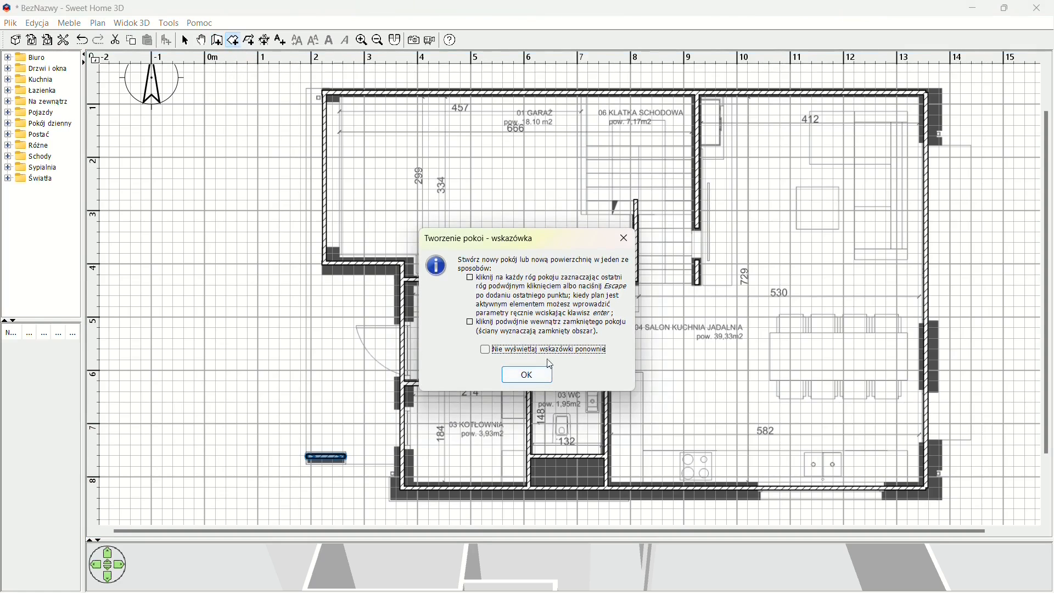
left_click(462, 17)
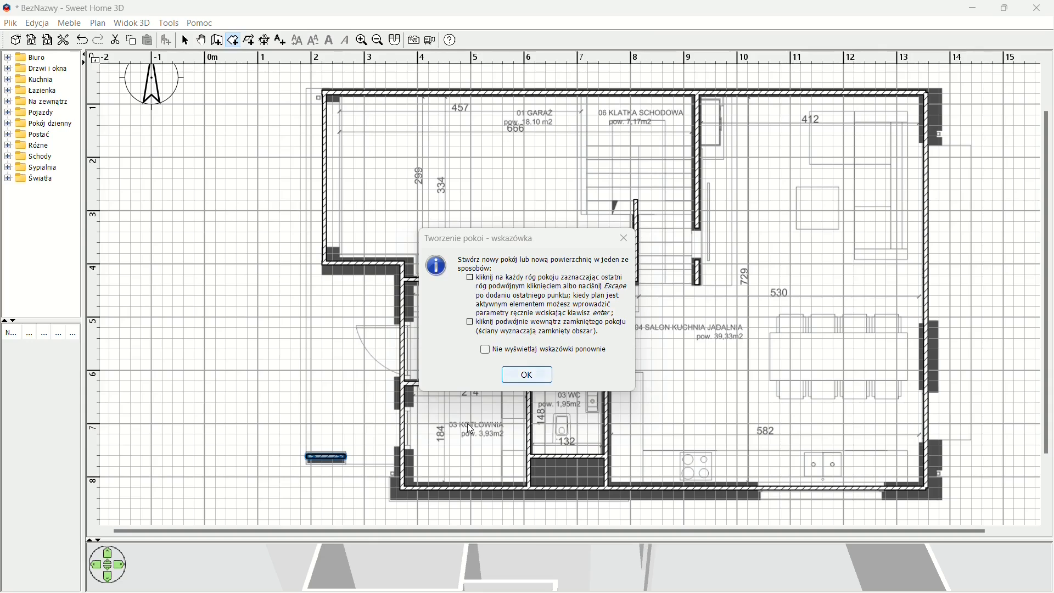
key("Return")
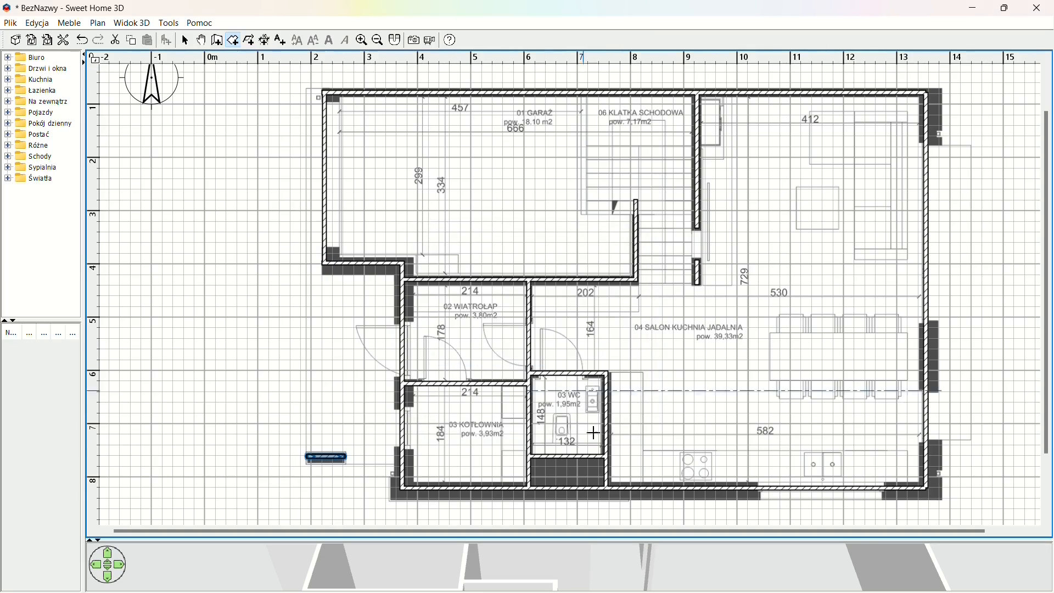
double_click(466, 336)
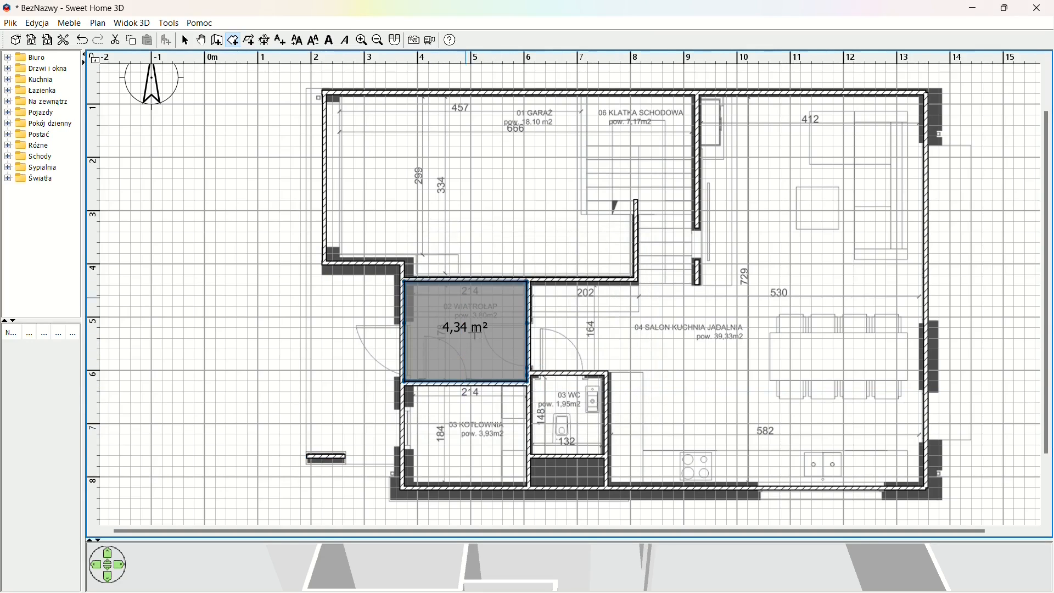
double_click(475, 433)
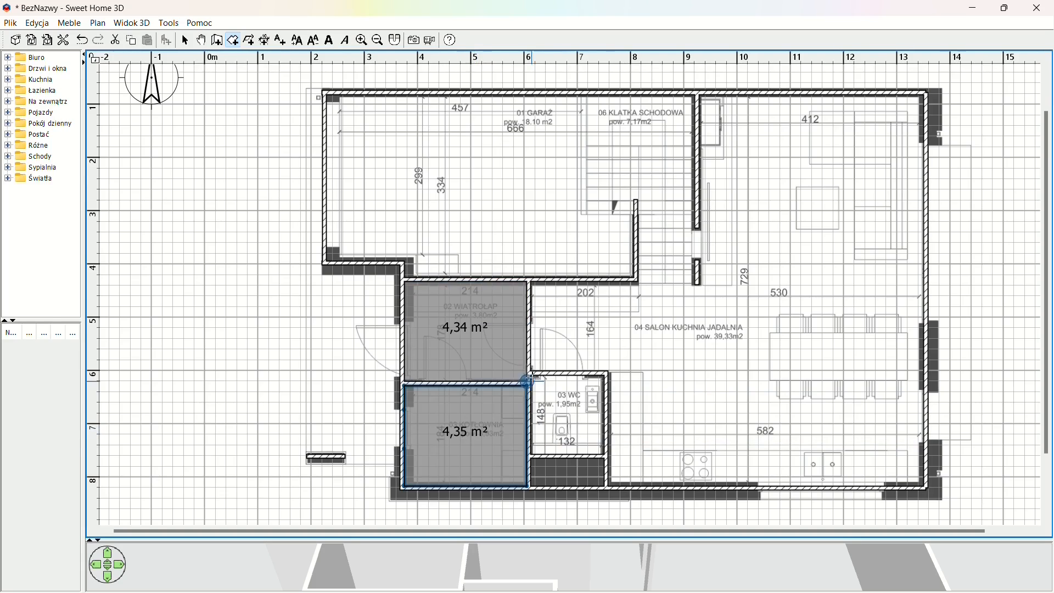
double_click(567, 422)
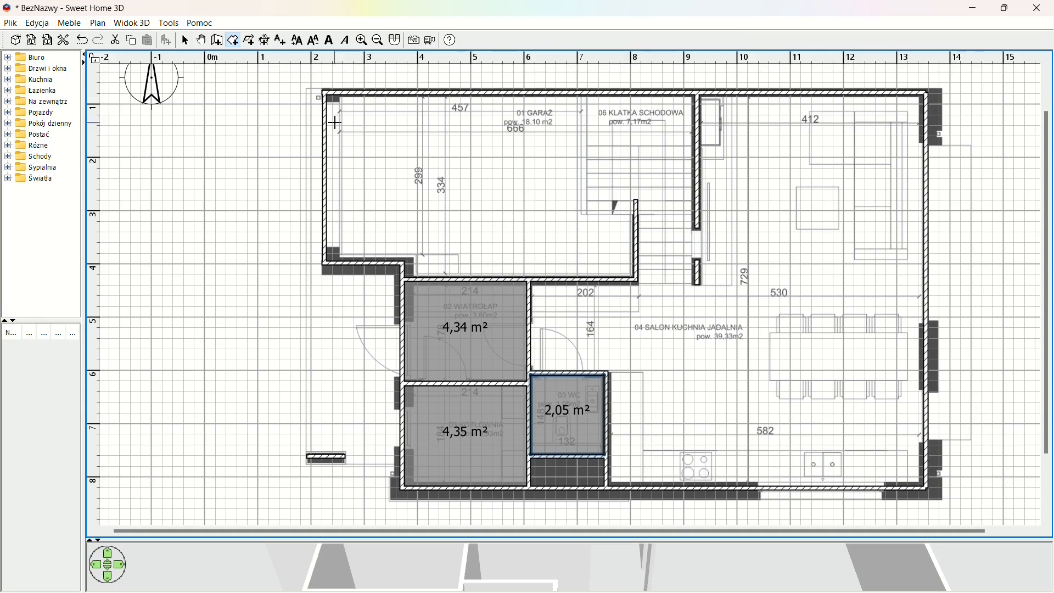
- Outline one room corner by corner covering the garage and the upper part of the stairwell, up to the living room wall
left_click(323, 94)
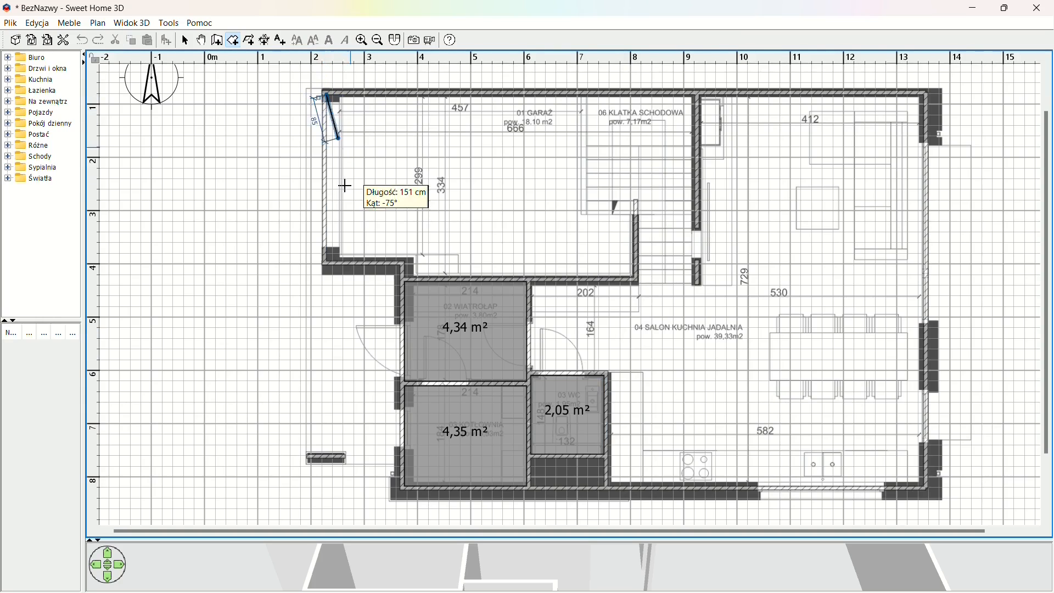
left_click(324, 260)
left_click(405, 262)
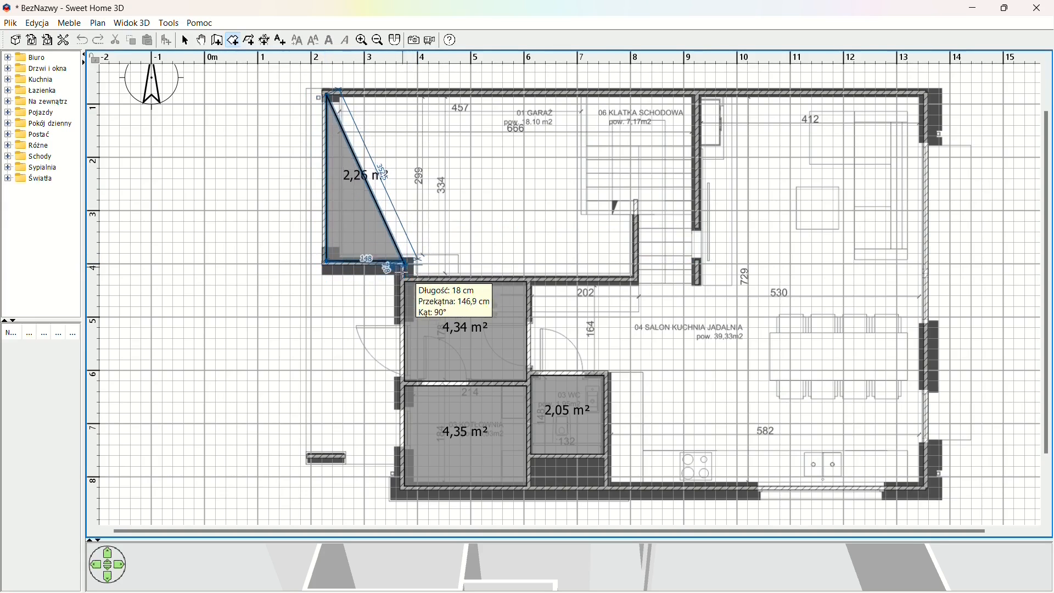
left_click(405, 279)
left_click(633, 278)
left_click(635, 212)
left_click(699, 212)
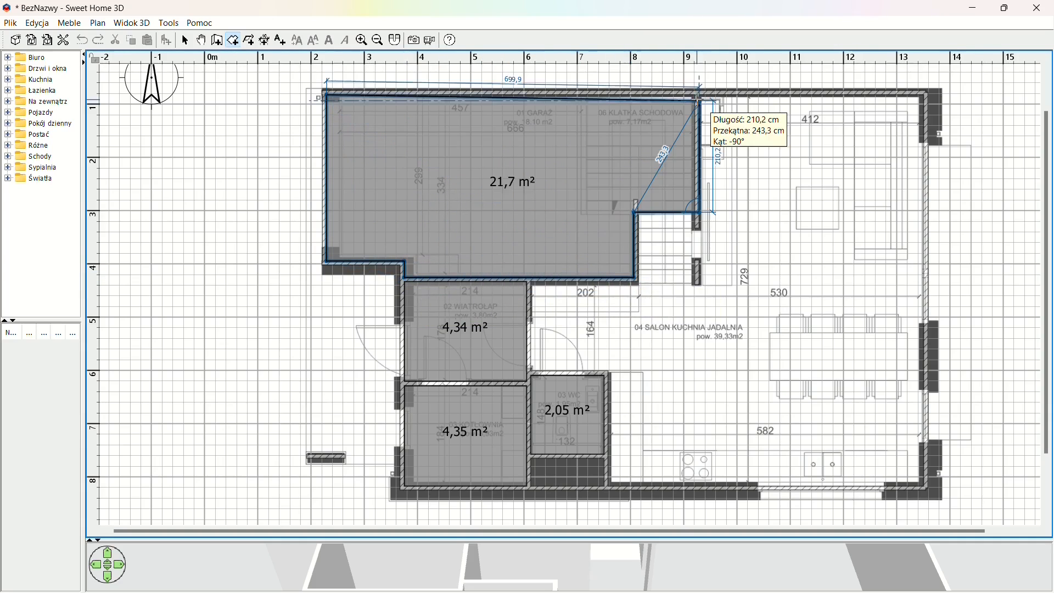
left_click(699, 92)
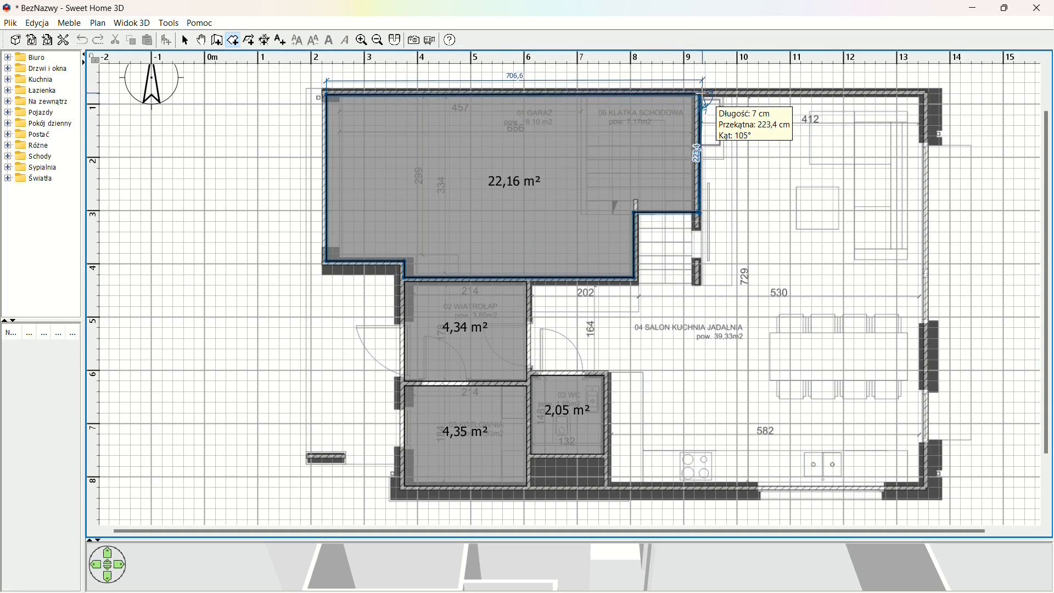
double_click(701, 92)
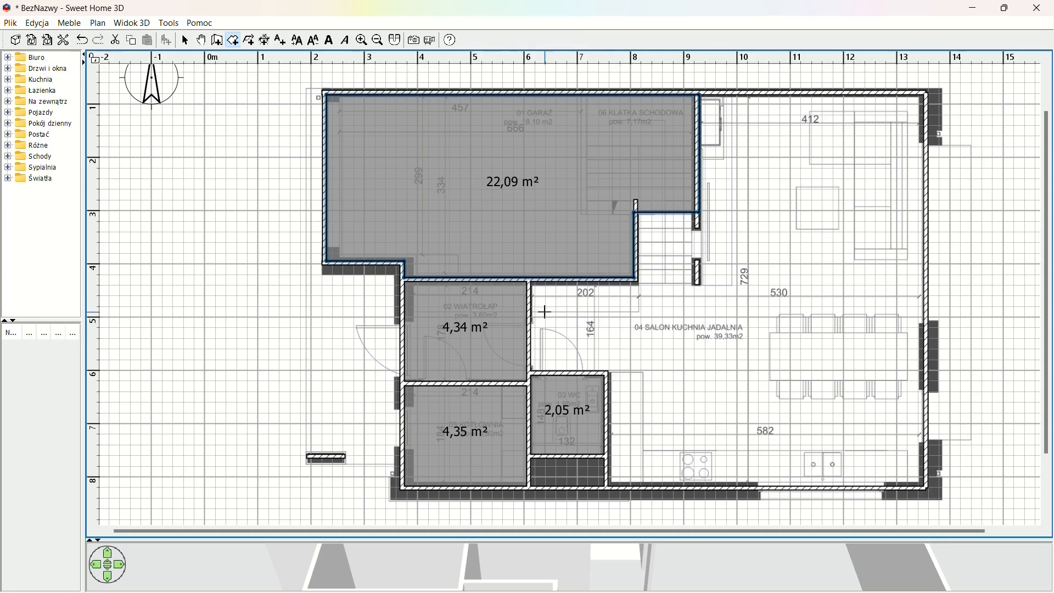
- Outline two adjoining rooms over the salon: one for the hall, kitchen and dining area around the WC, one for the lounge area above
left_click(519, 298)
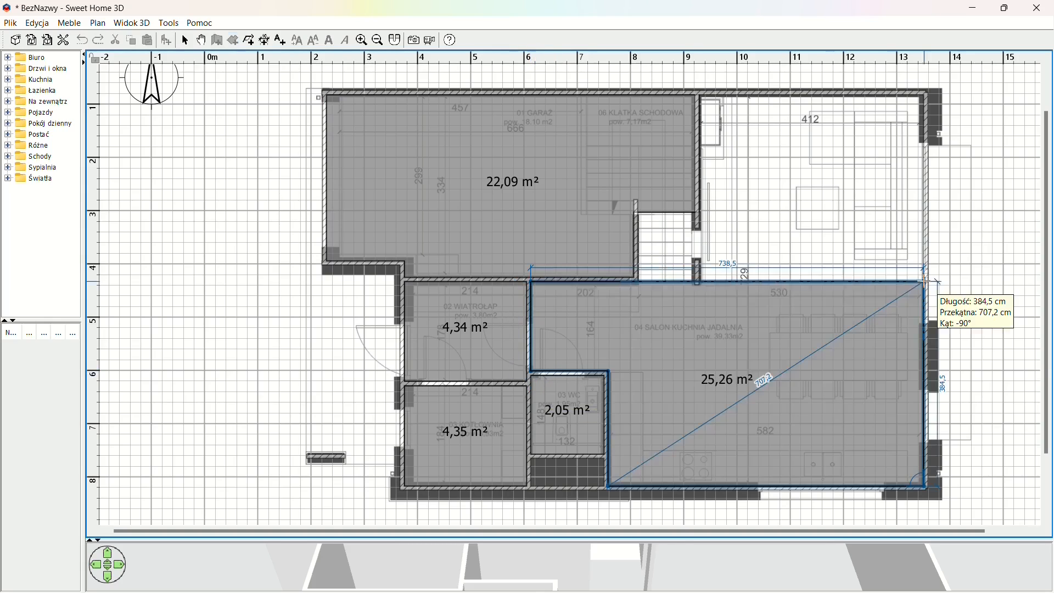
left_click(924, 281)
double_click(927, 286)
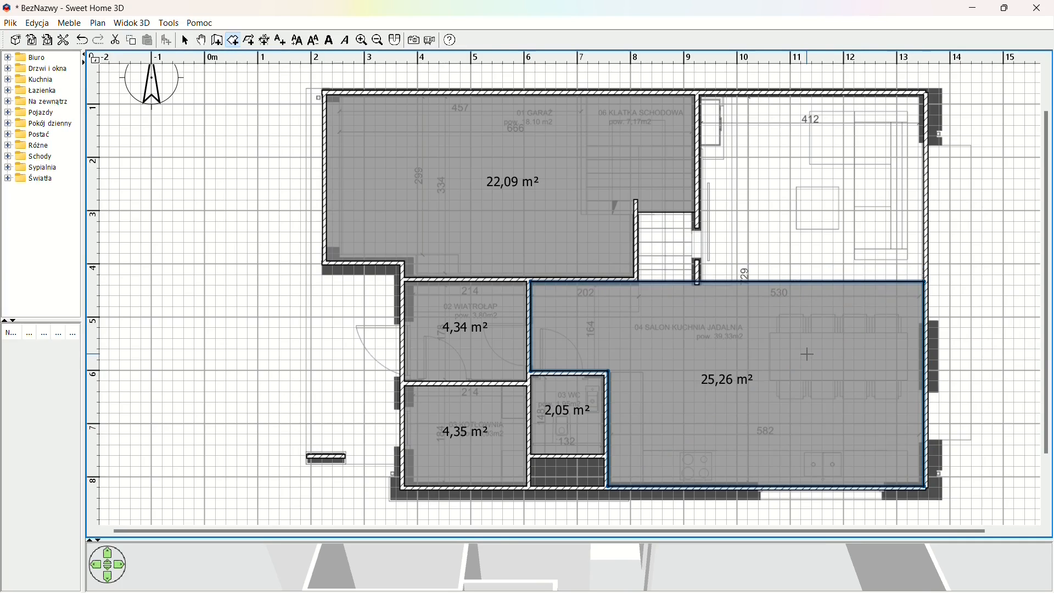
left_click(699, 95)
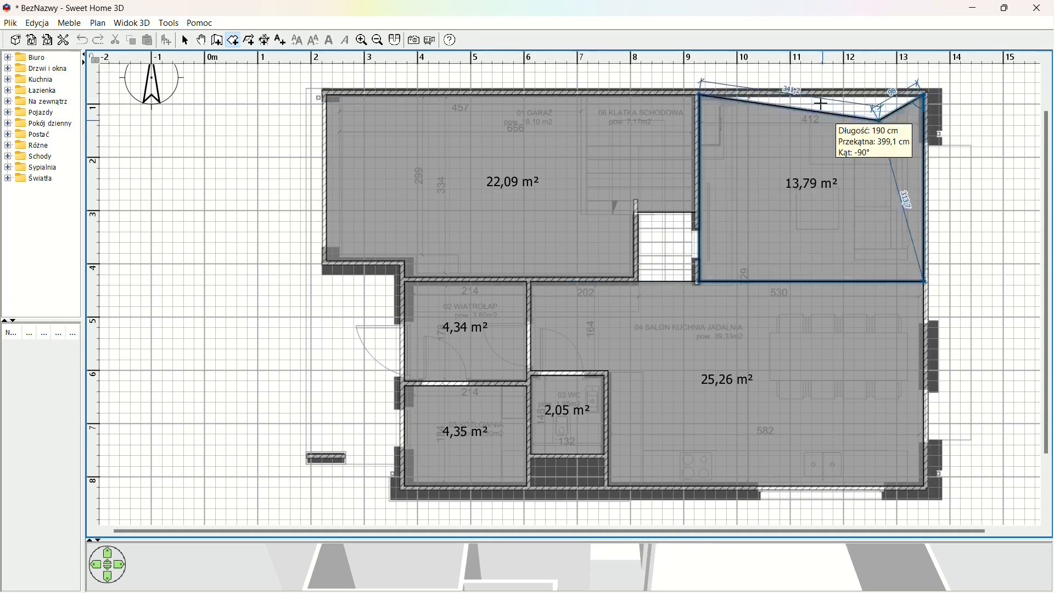
key("Escape")
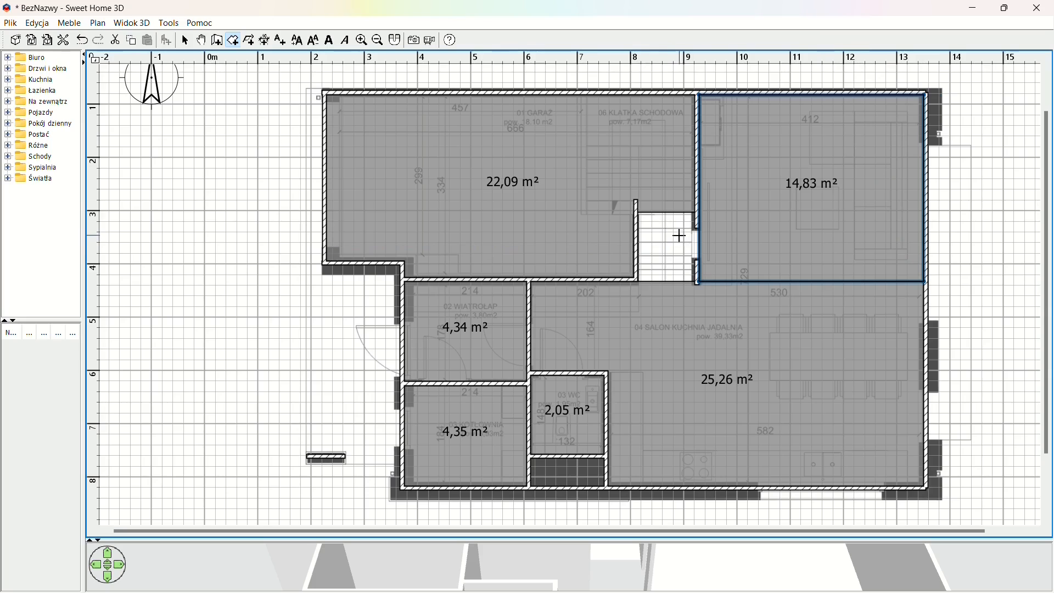
- Outline a rectangular room about 115 by 130 cm over the remaining lower stair area between garage and lounge
left_click(639, 210)
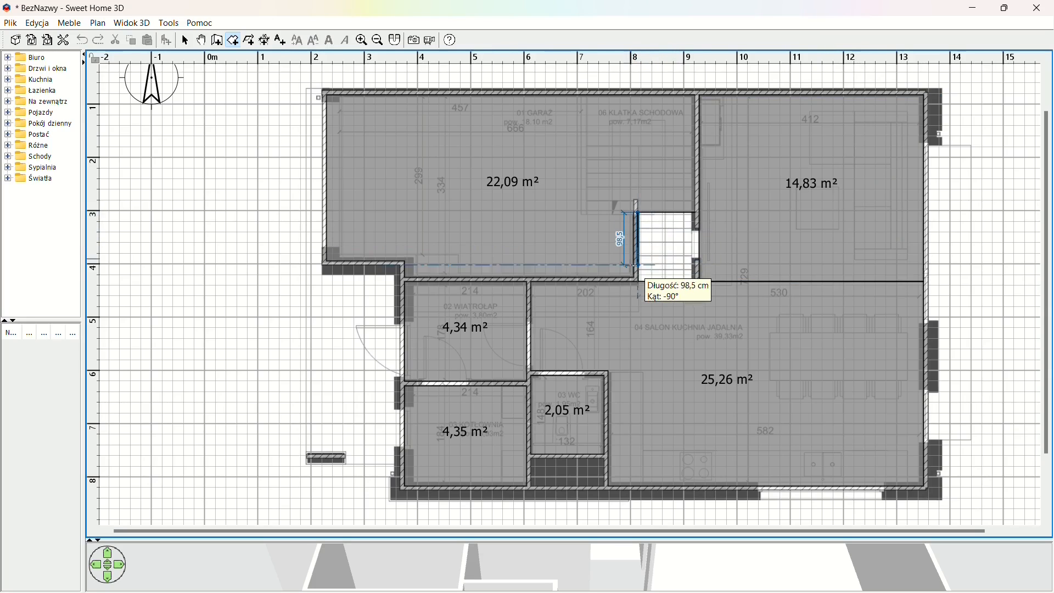
left_click(638, 282)
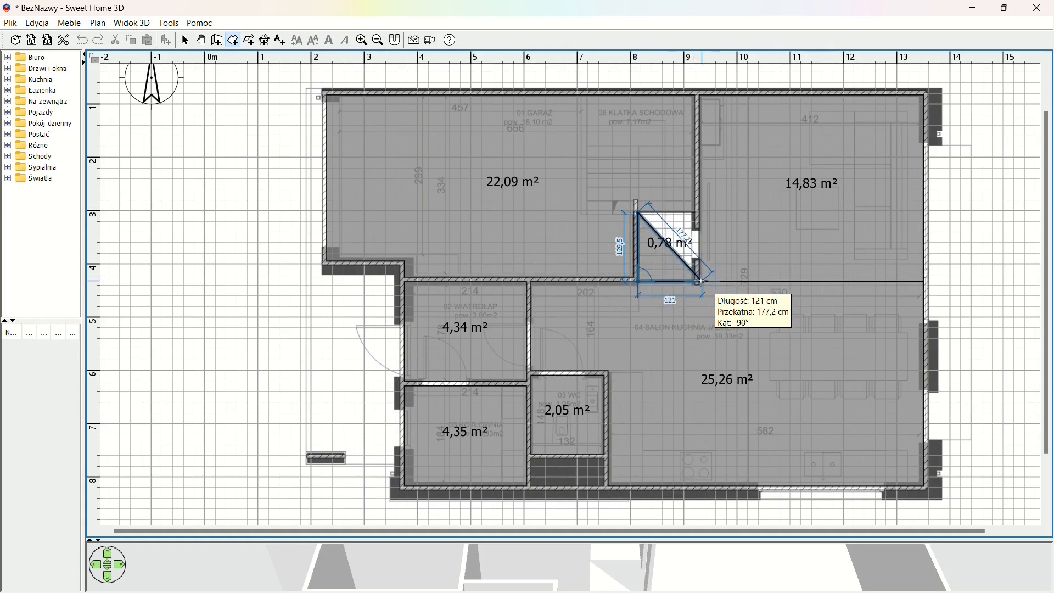
left_click(698, 282)
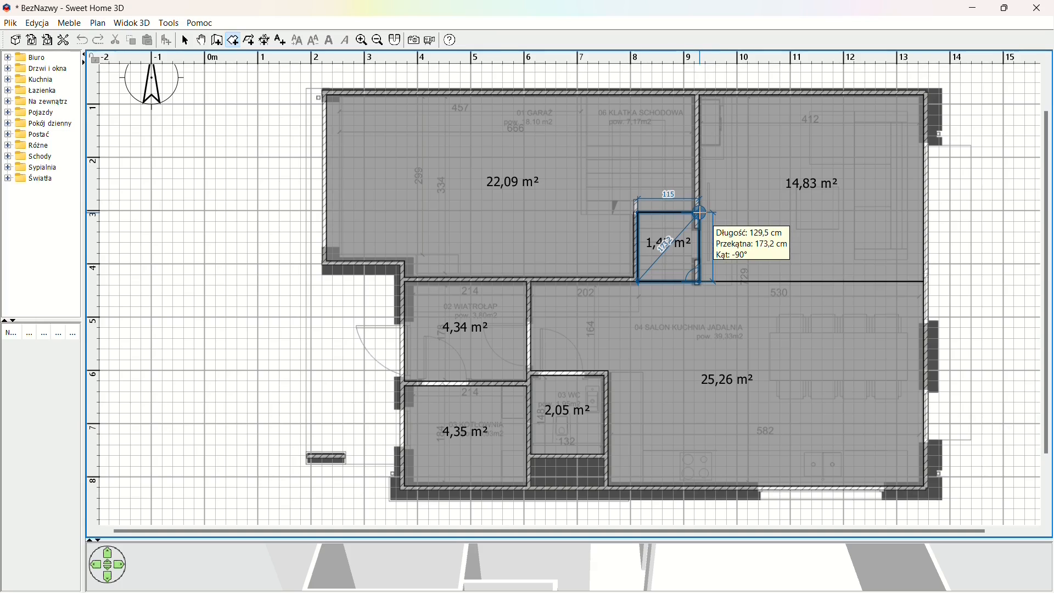
left_click(700, 213)
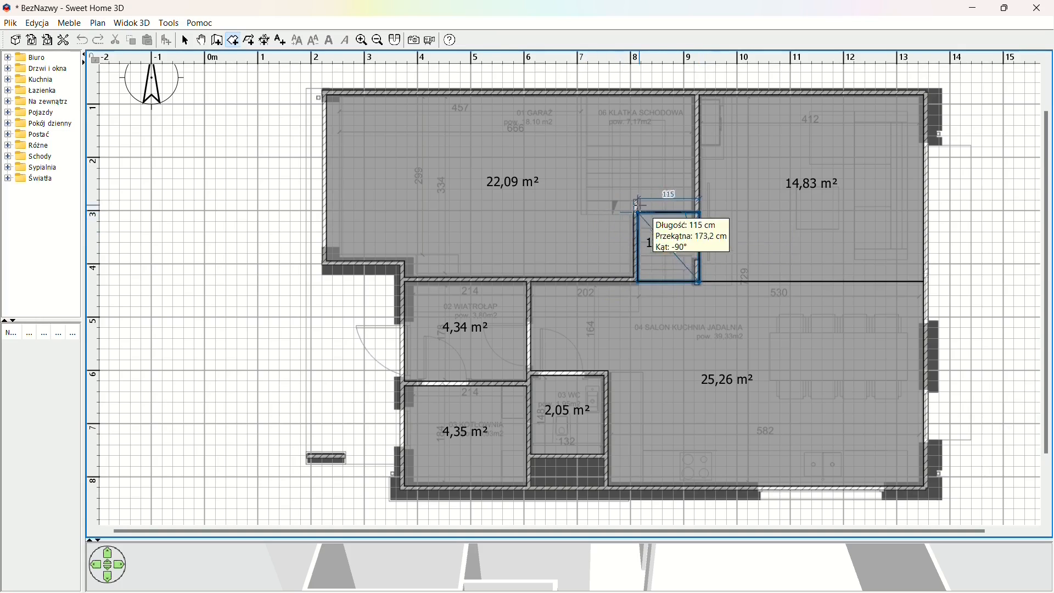
double_click(638, 212)
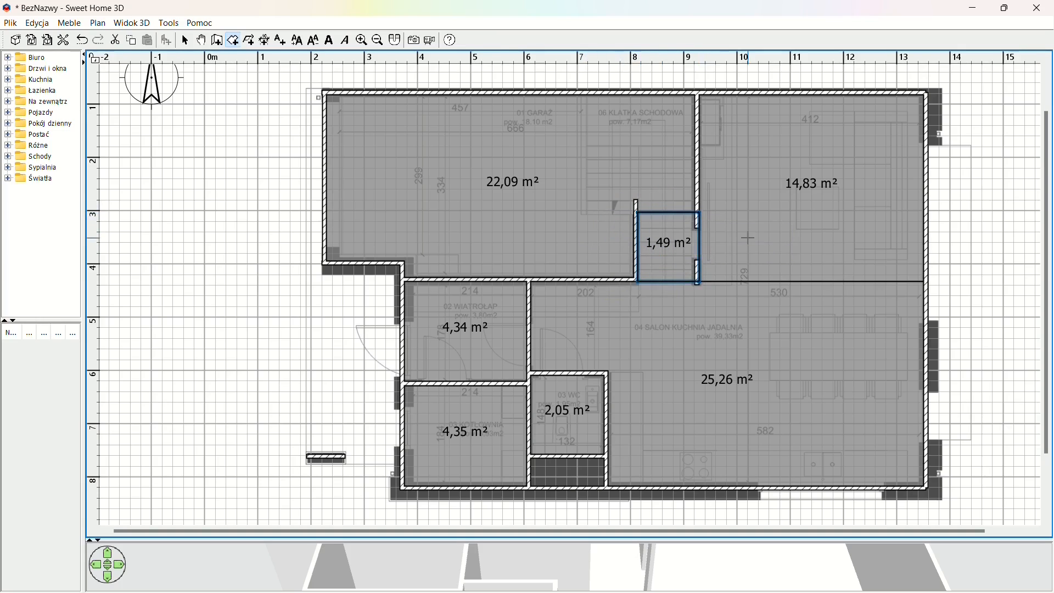
- Draw an outdoor floor area about 317 cm wide in front of the garage and entrance, and another along the salon's opposite outer wall
left_click(323, 91)
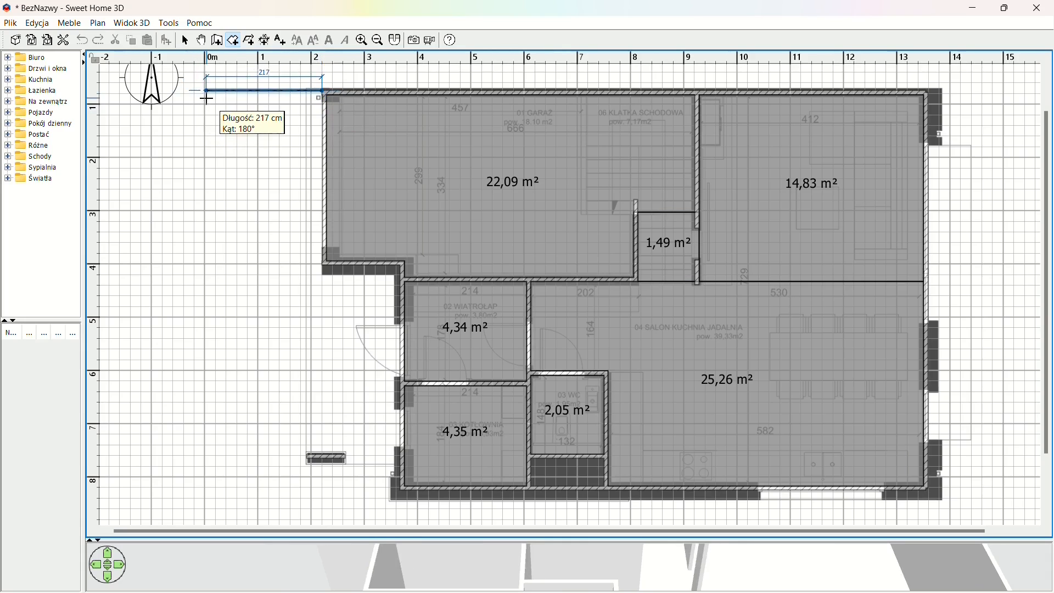
left_click(152, 91)
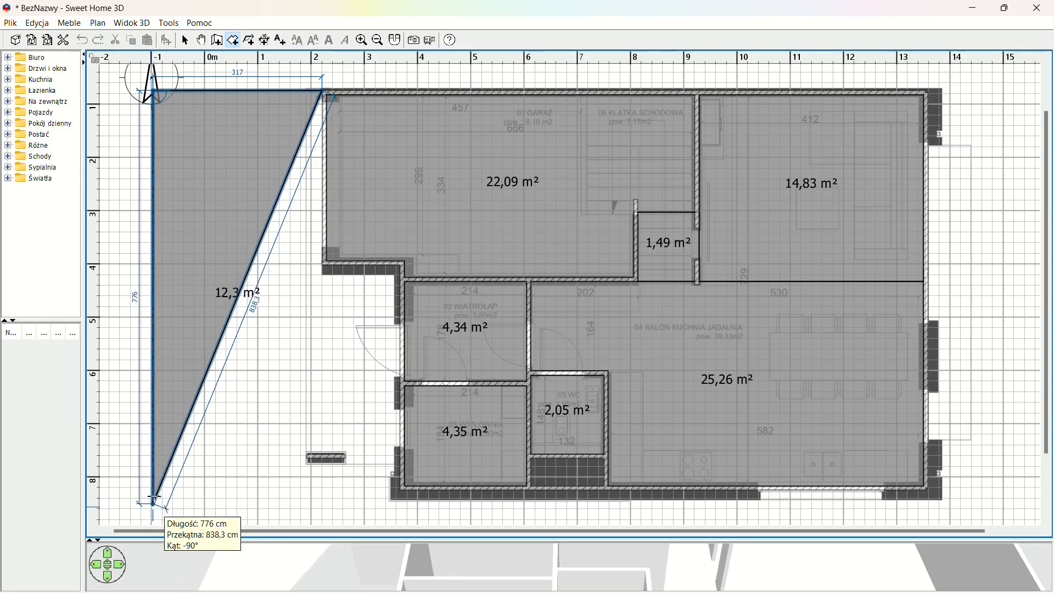
double_click(155, 500)
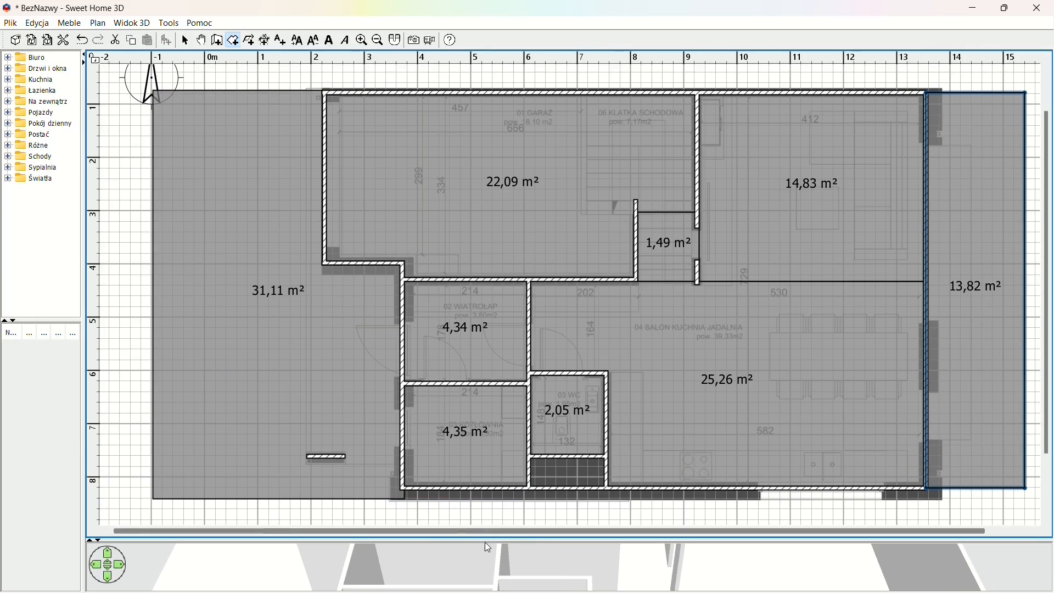
- Enlarge the 3D view and inspect the walls and floors of the house from several angles
left_click_drag(485, 542, 501, 210)
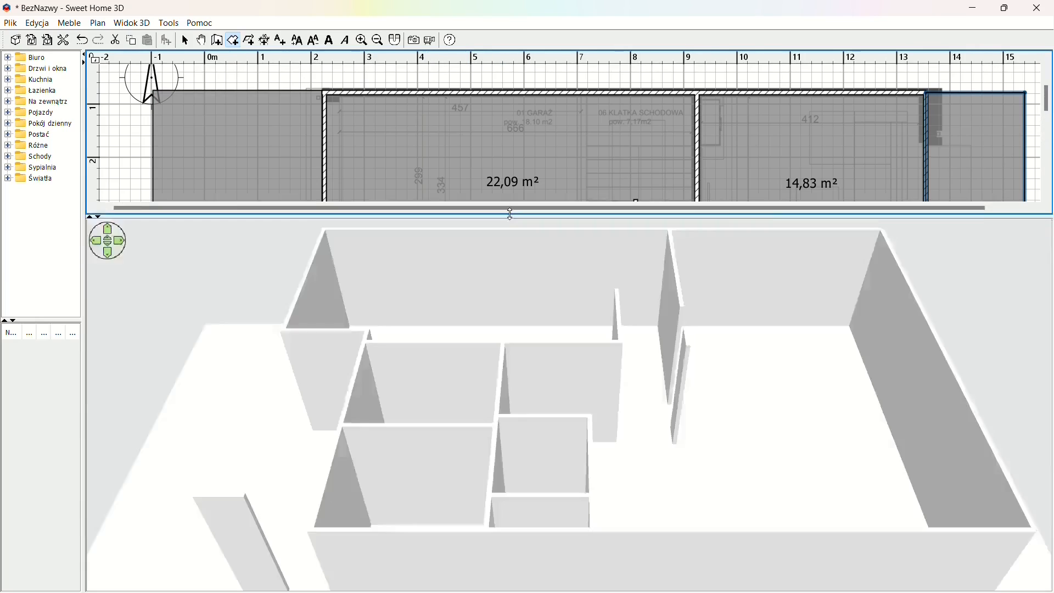
left_click_drag(528, 406, 235, 349)
left_click_drag(423, 403, 574, 385)
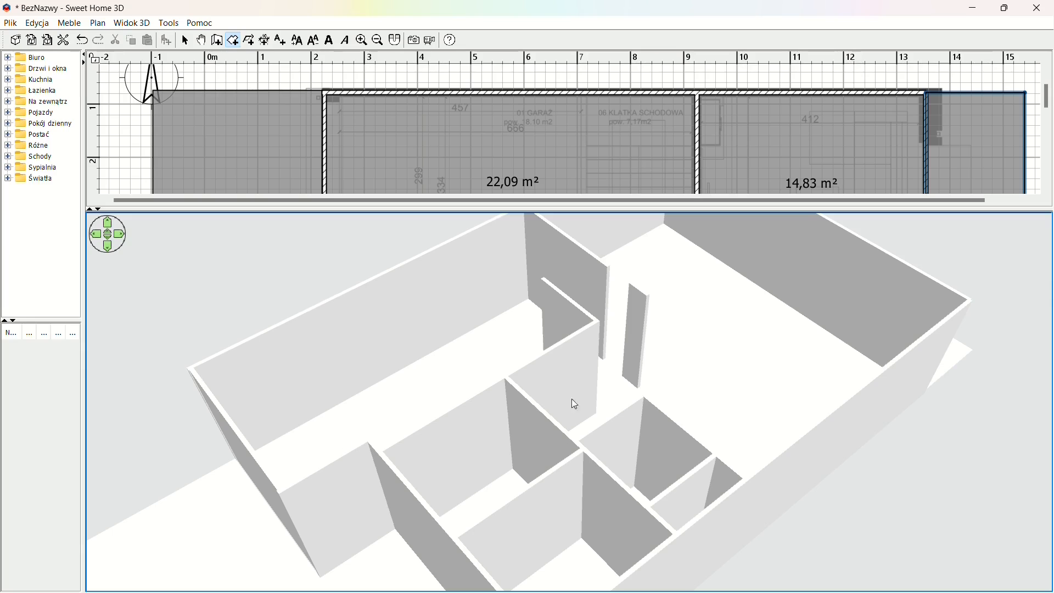
left_click_drag(664, 416, 605, 493)
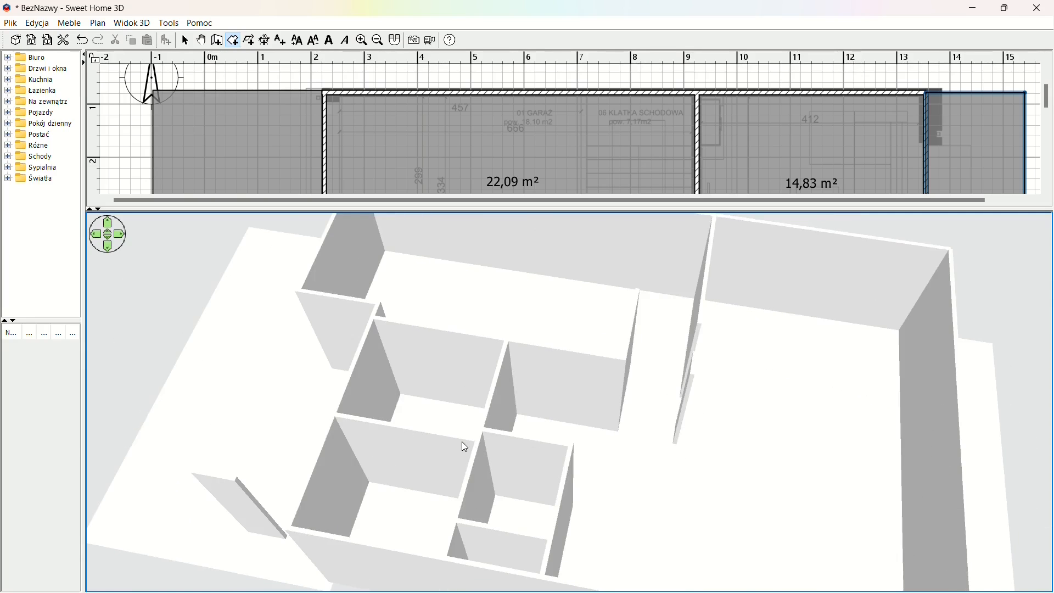
left_click_drag(726, 456, 785, 419)
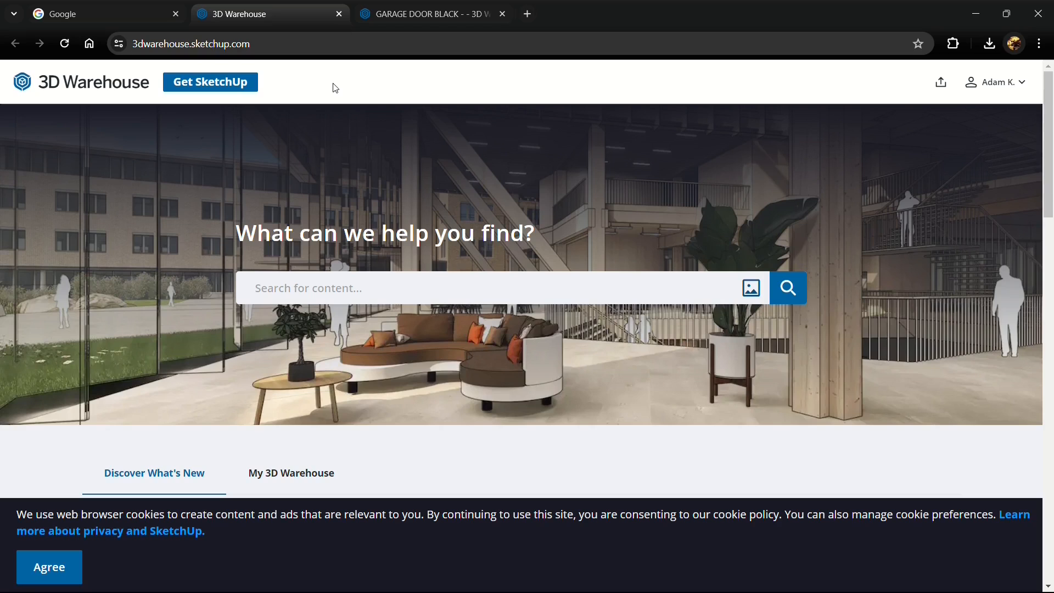
- Switch to the 3D Warehouse site in the browser and search its models for "door"
left_click(456, 296)
type("door")
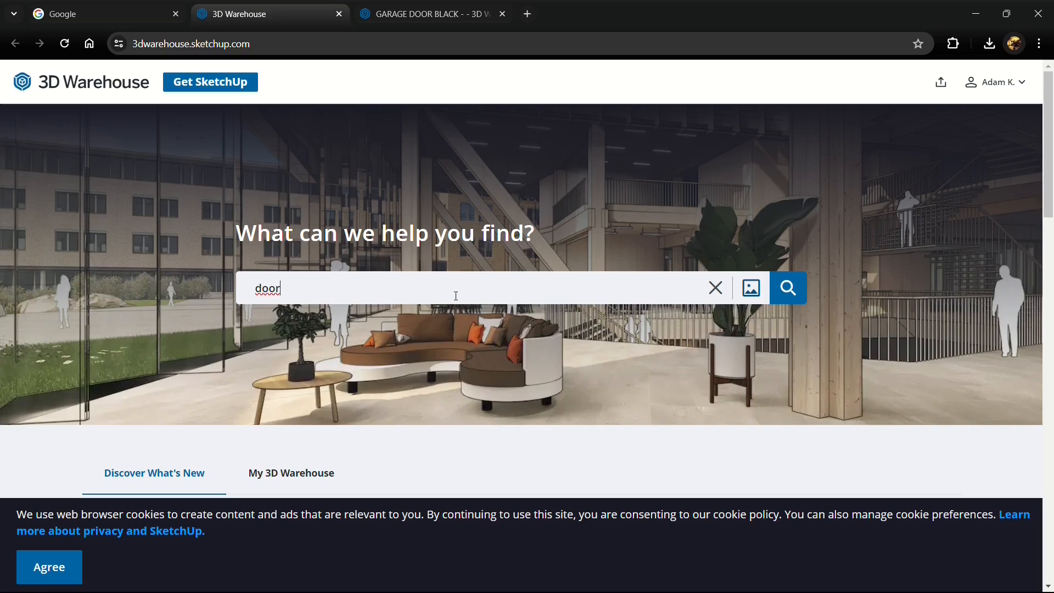
key("Return")
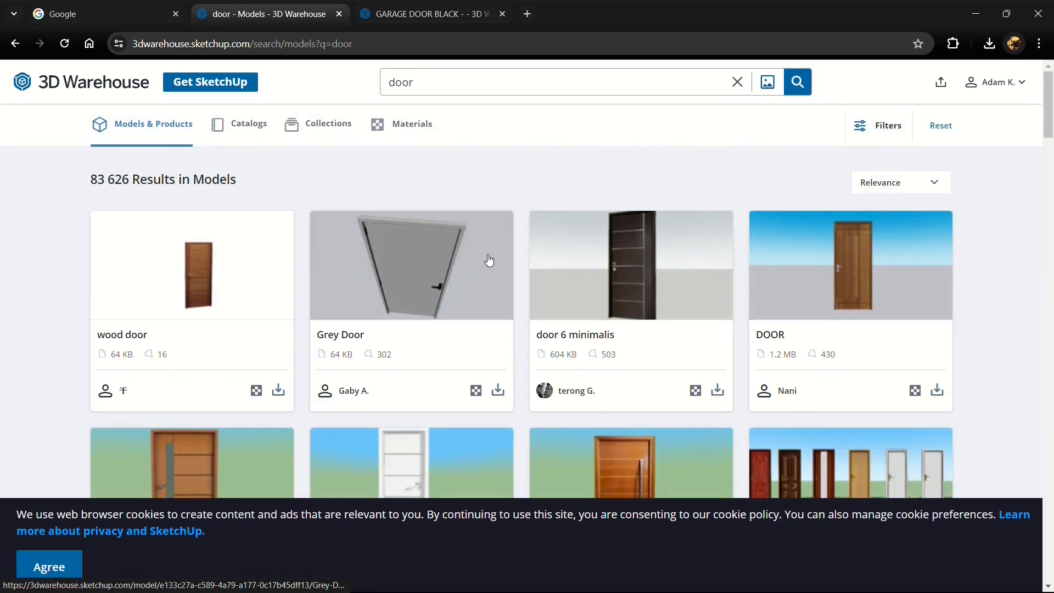
- Browse the door models in the search results and compare their designs, file sizes and polygon counts
scroll(489, 260, "down", 7)
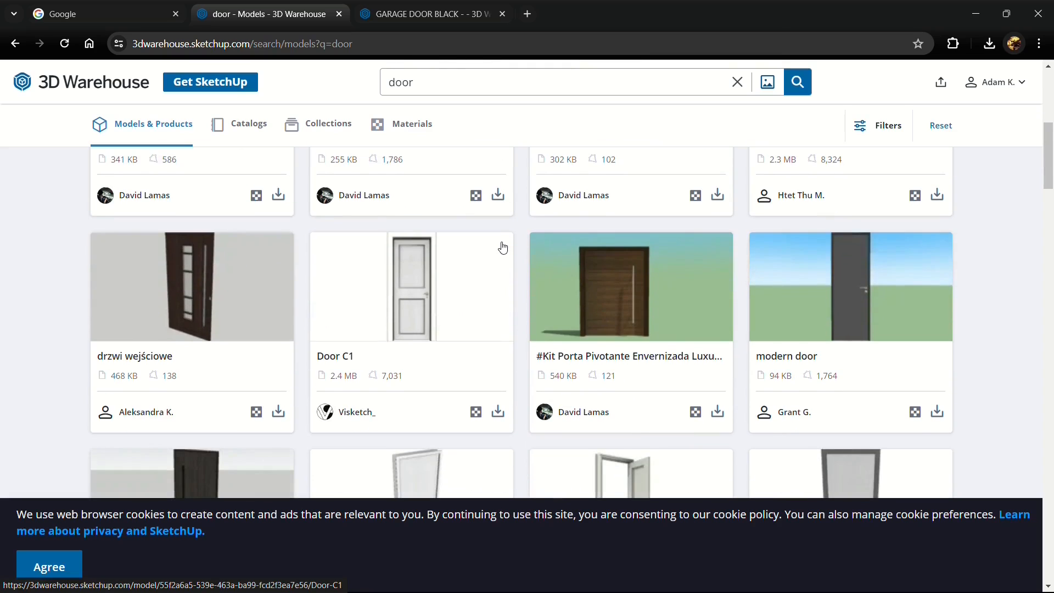
scroll(496, 244, "down", 3)
scroll(495, 244, "up", 3)
scroll(495, 251, "down", 5)
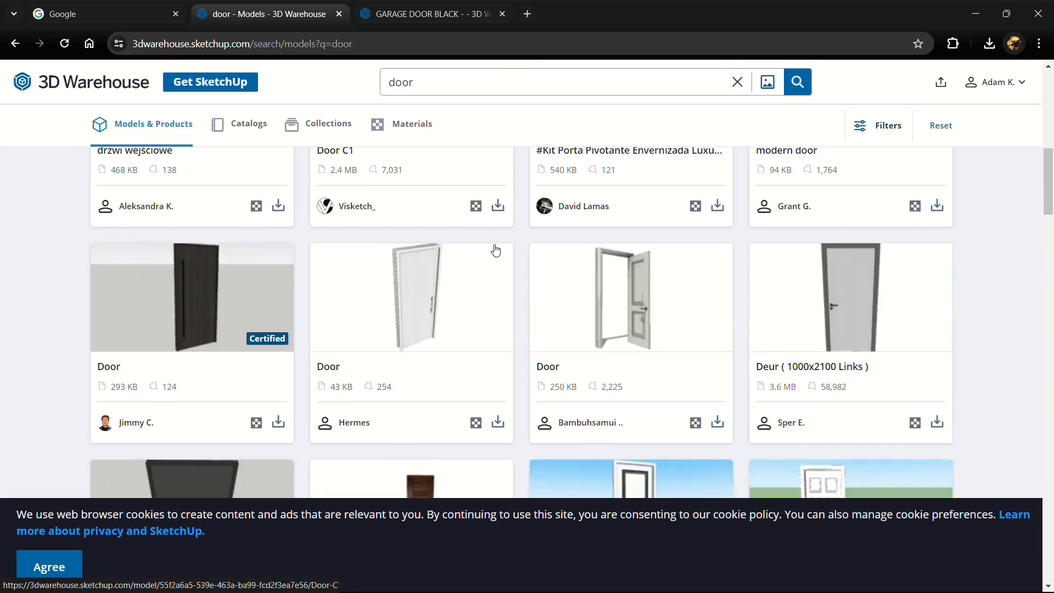
scroll(495, 250, "down", 5)
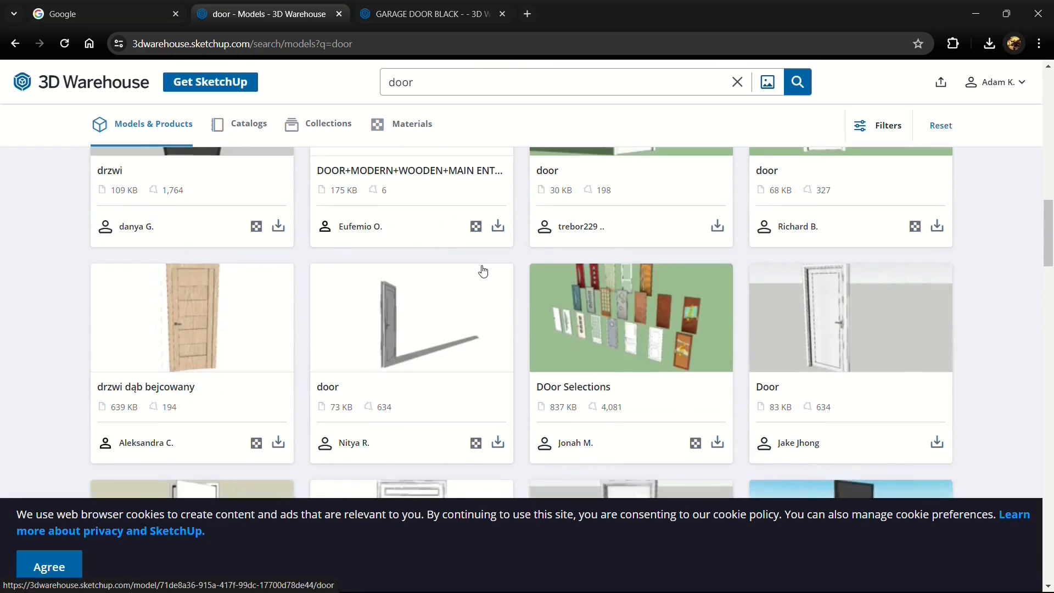
scroll(483, 268, "down", 4)
scroll(483, 270, "down", 4)
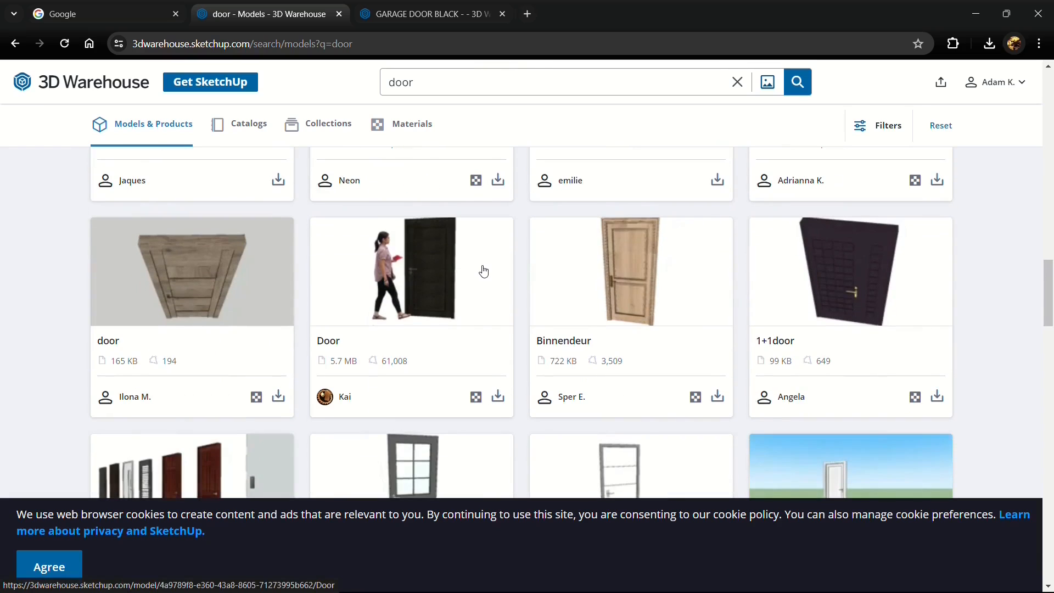
scroll(485, 271, "down", 8)
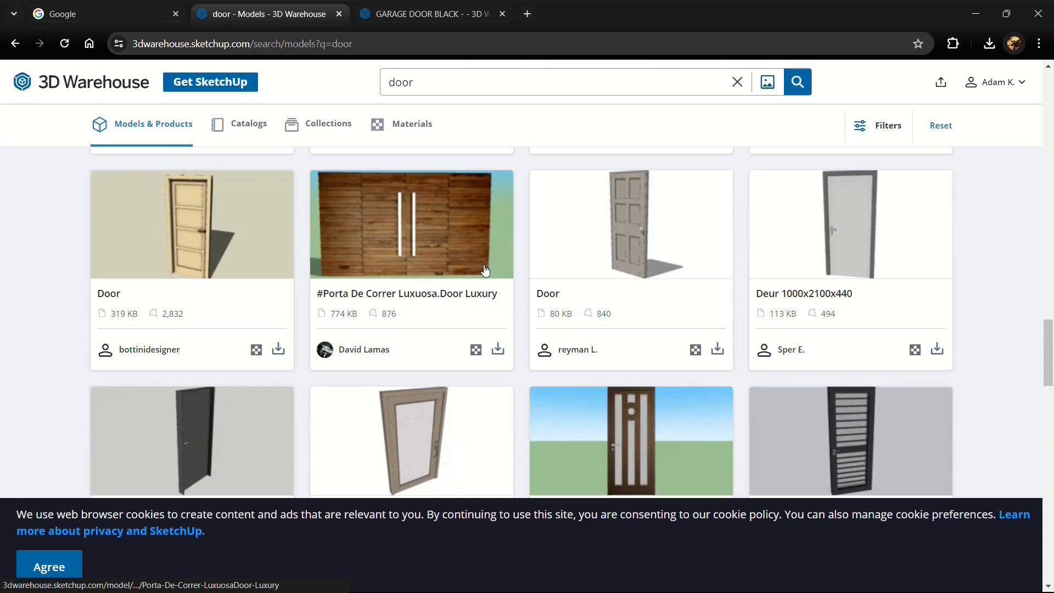
scroll(484, 269, "down", 15)
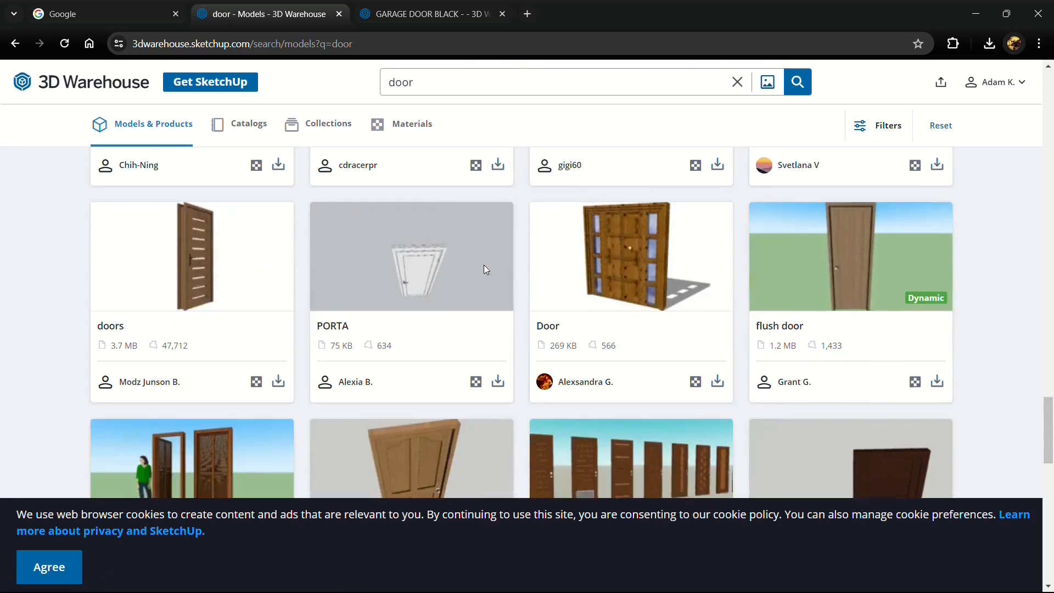
- Look further through the door models, and search for "front door" and browse the results
scroll(483, 267, "down", 4)
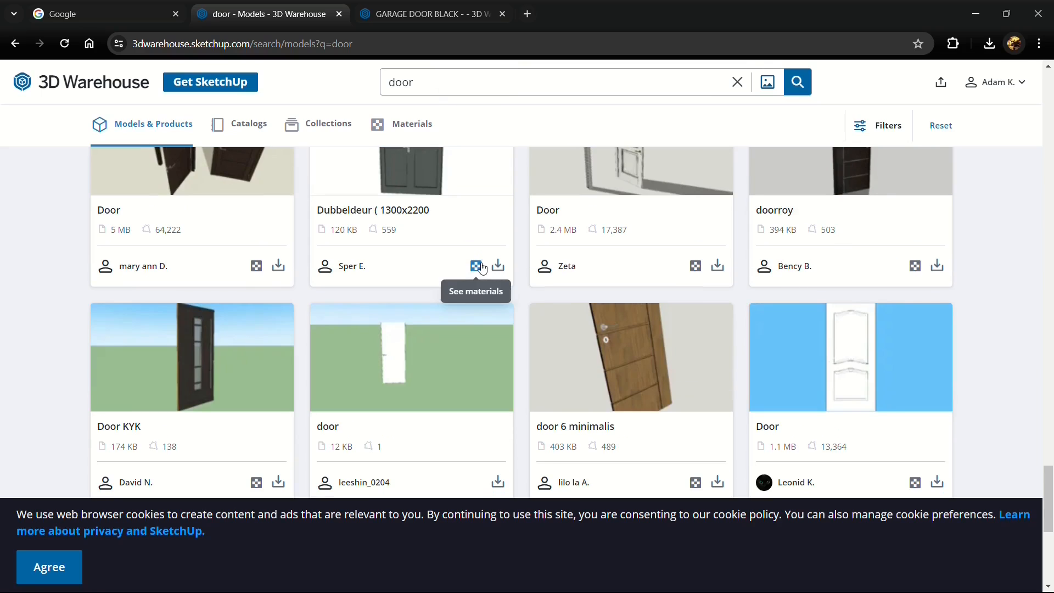
scroll(524, 286, "down", 4)
left_click(537, 365)
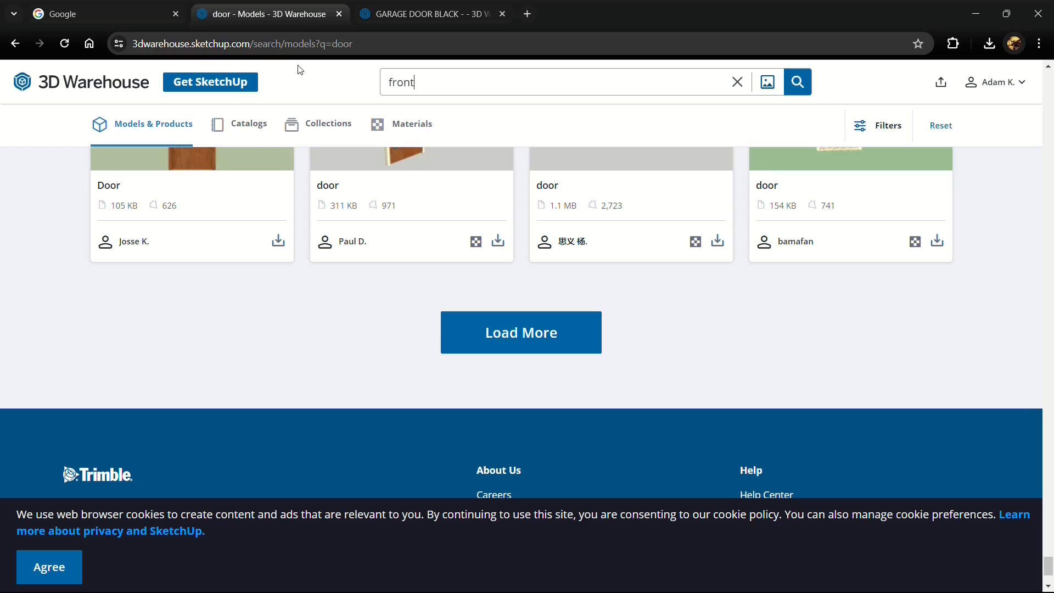
type("door")
key("Return")
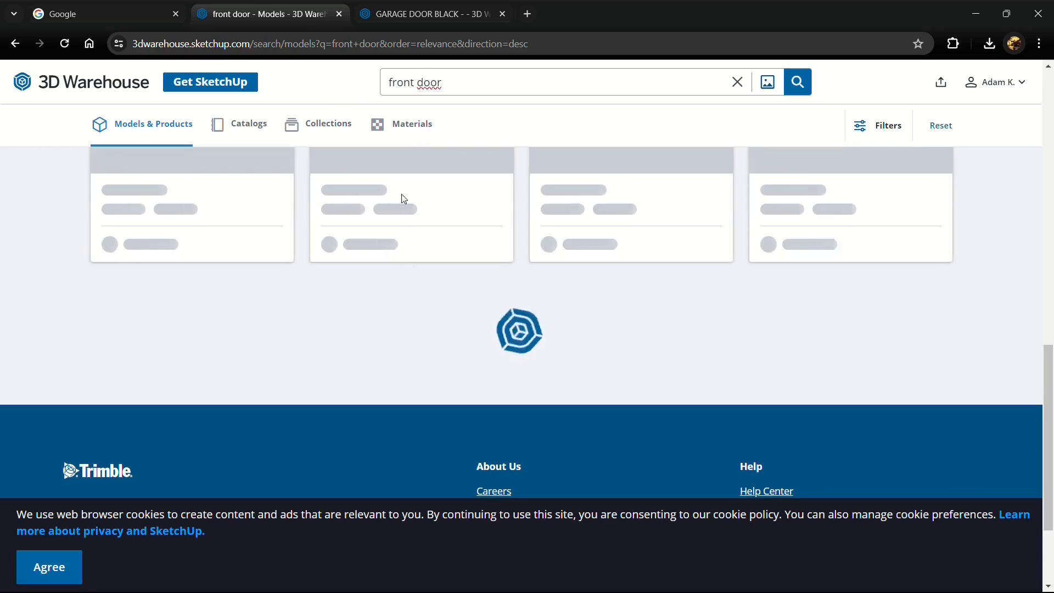
scroll(449, 311, "down", 2)
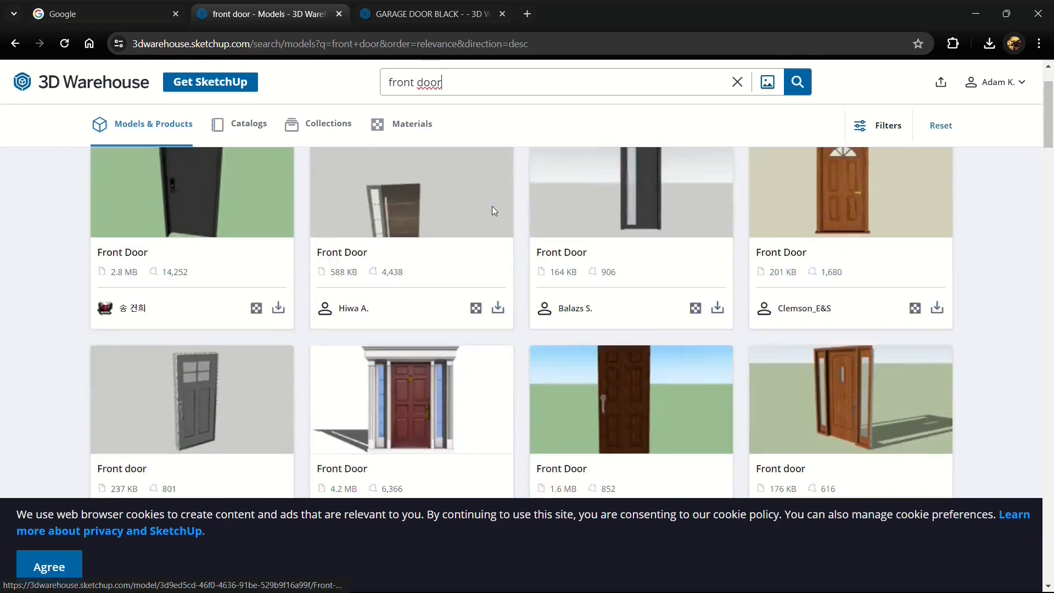
scroll(625, 276, "up", 2)
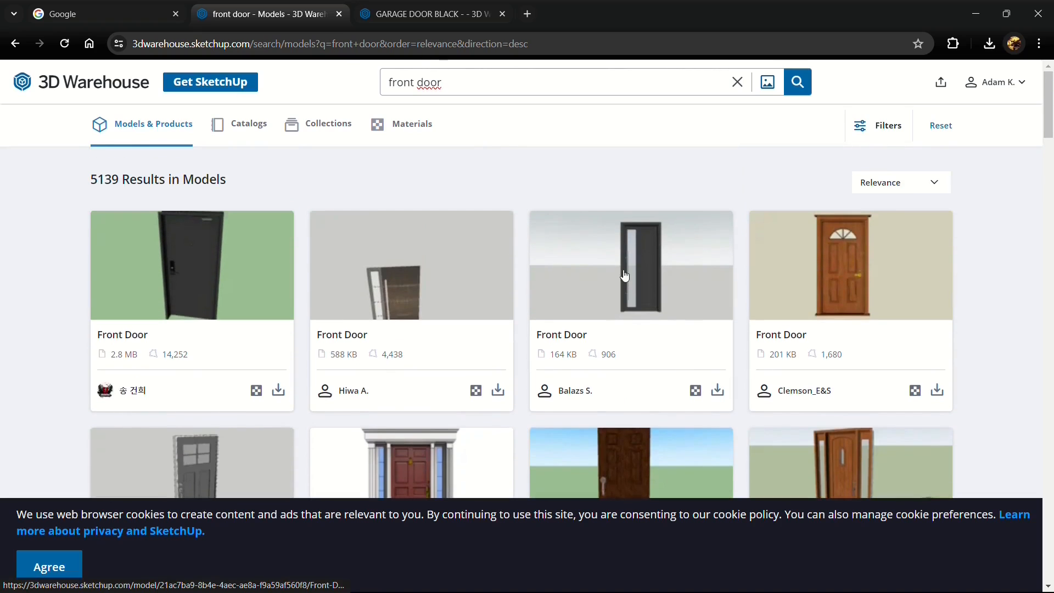
- Open the anthracite 100x240 cm Front Door model and download it as a Collada file
left_click(659, 269)
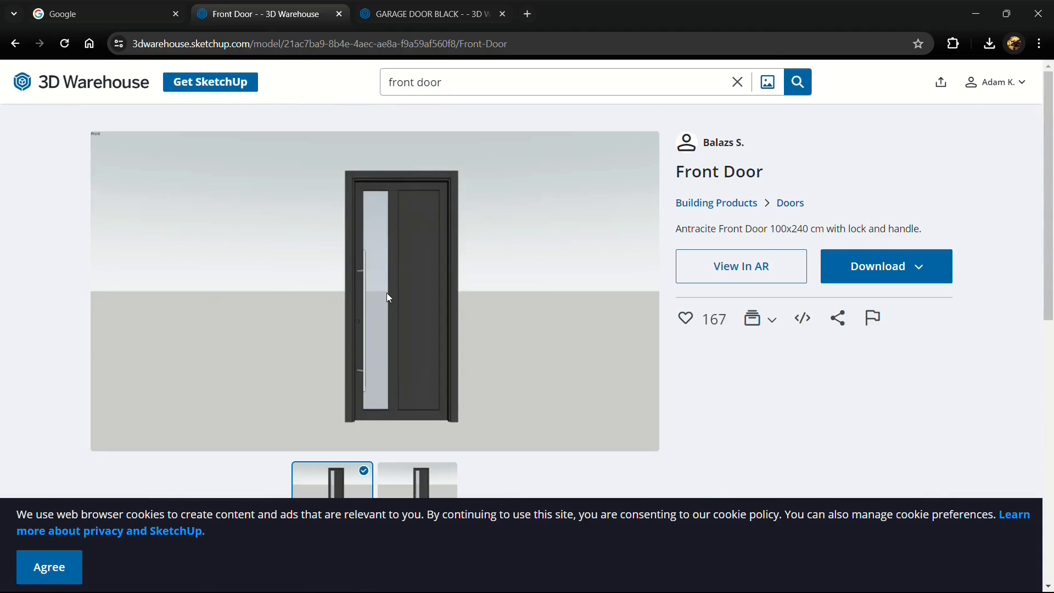
left_click(880, 266)
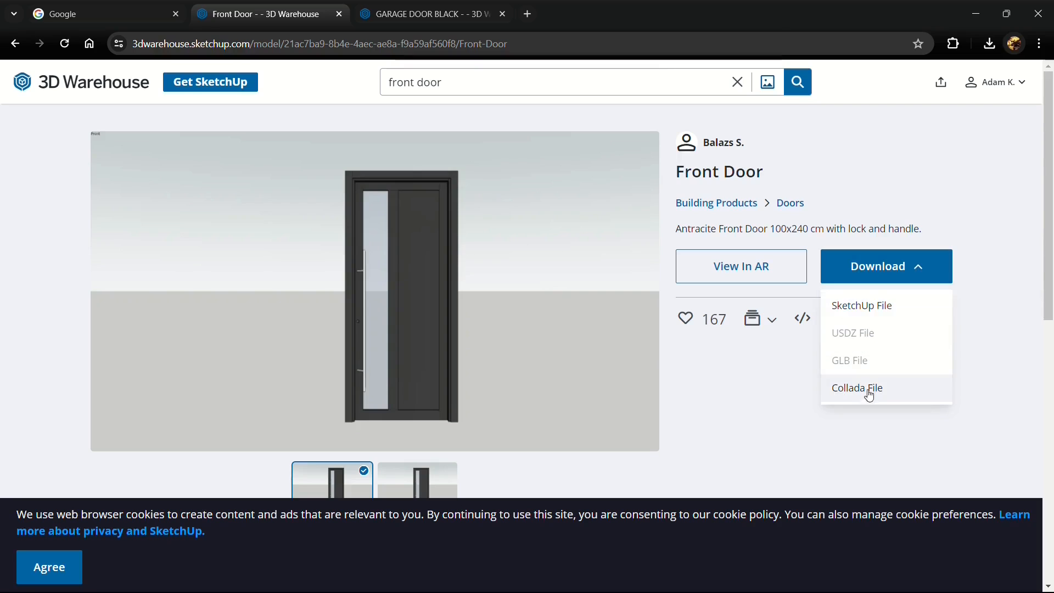
mouse_move(858, 347)
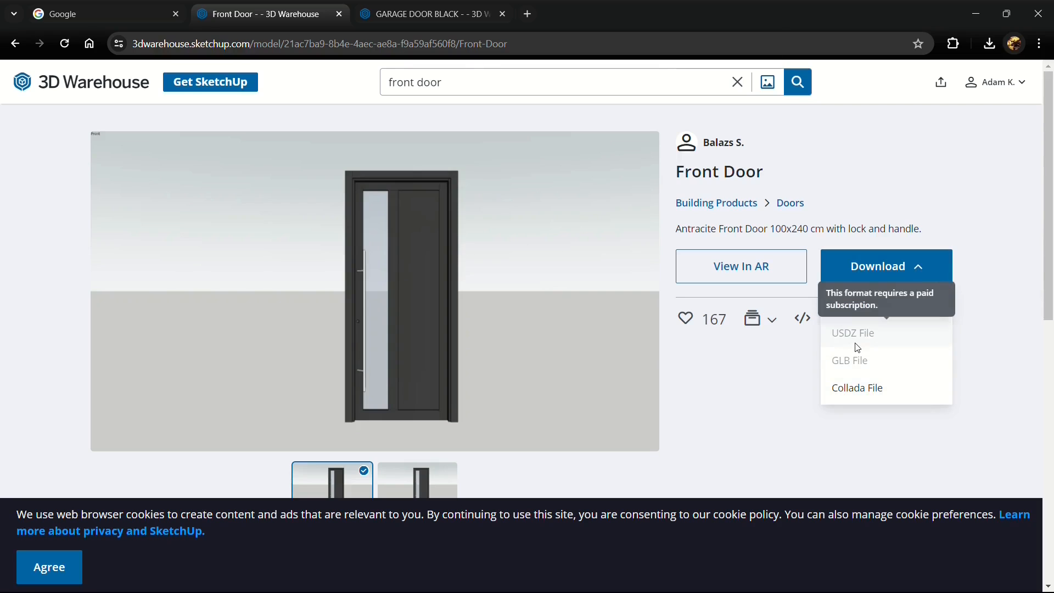
left_click(866, 396)
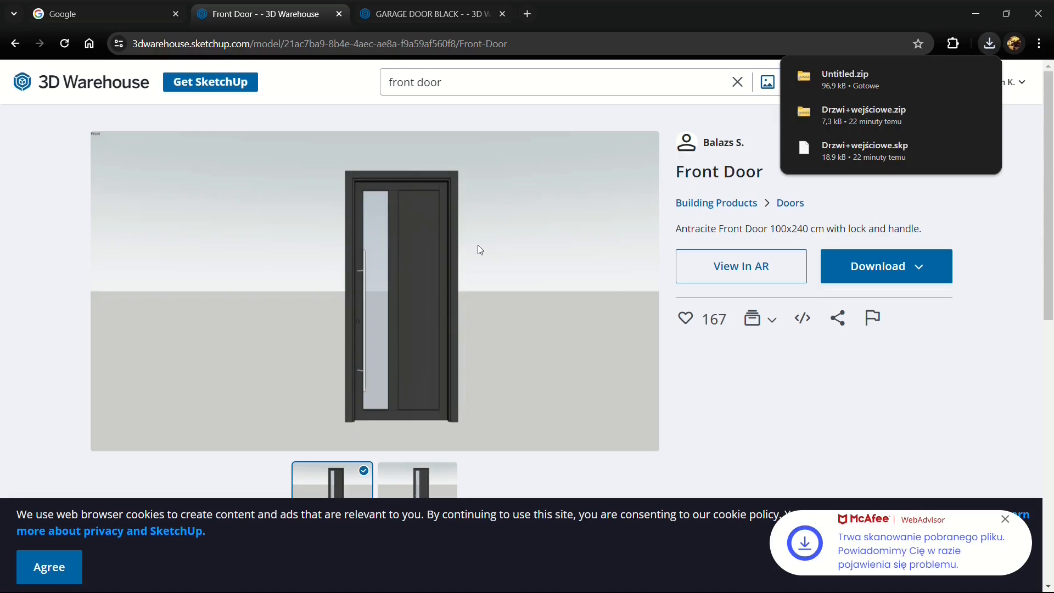
- Download the GARAGE DOOR BLACK model, already open in the browser, as a Collada file
left_click(428, 13)
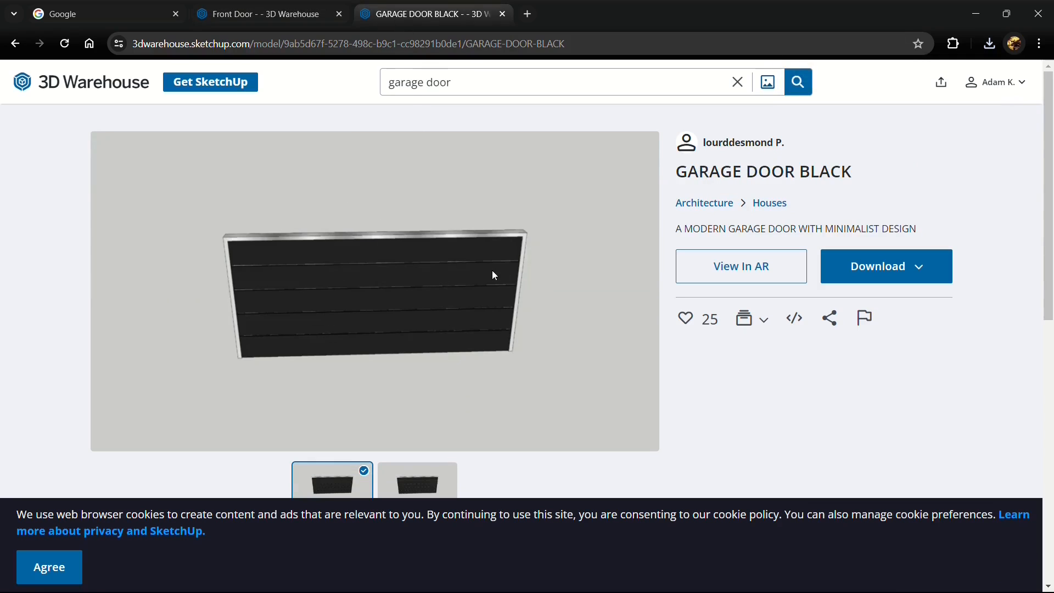
left_click(870, 268)
left_click(855, 388)
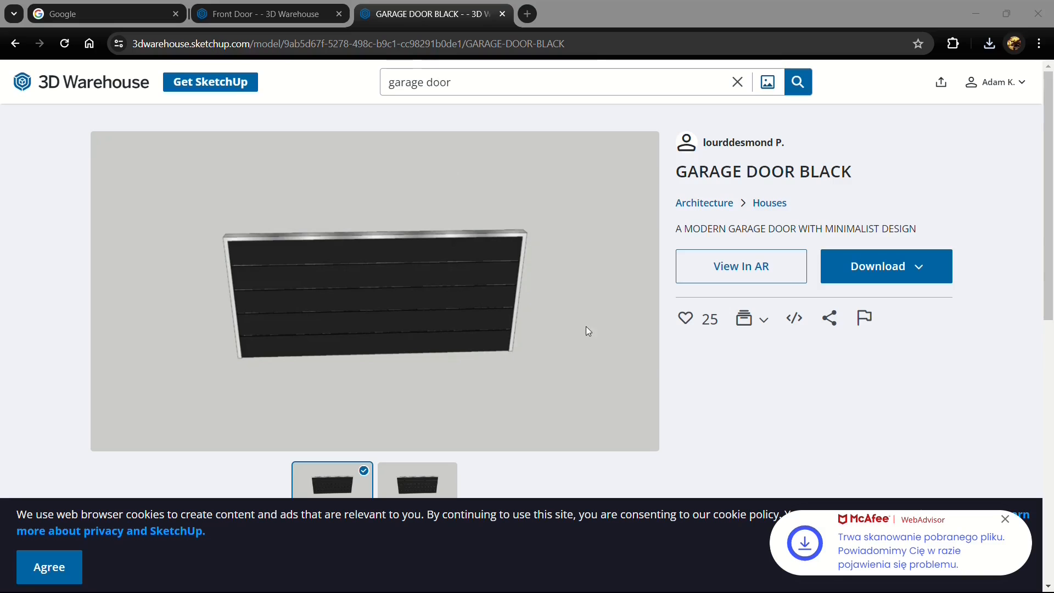
- Switch to Sweet Home 3D, load Untitled.zip from the downloads as a furniture import, and accept the model's default orientation
key("alt+Tab")
key("alt+Tab")
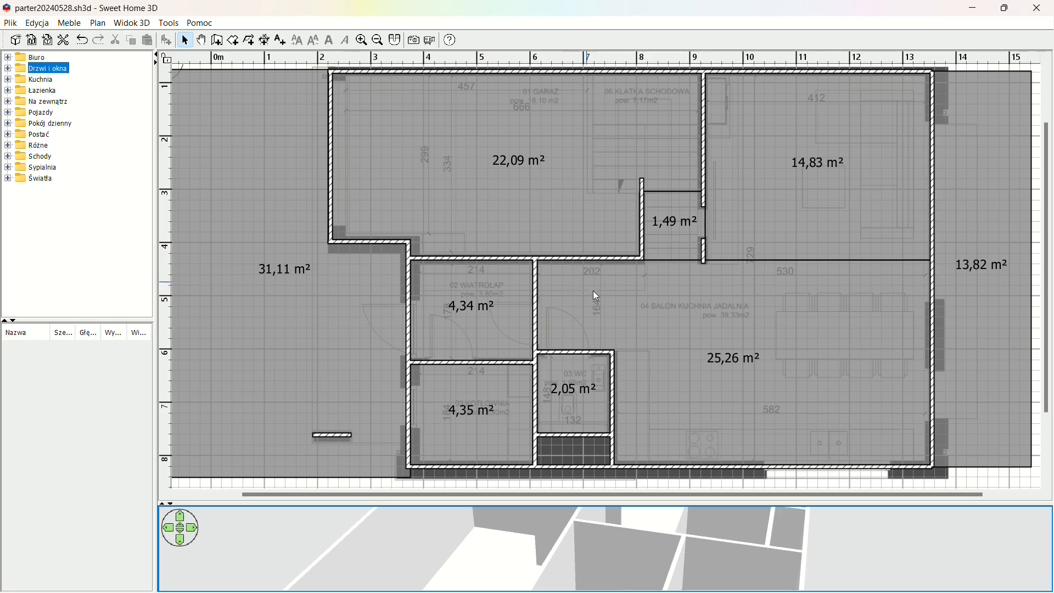
left_click(70, 23)
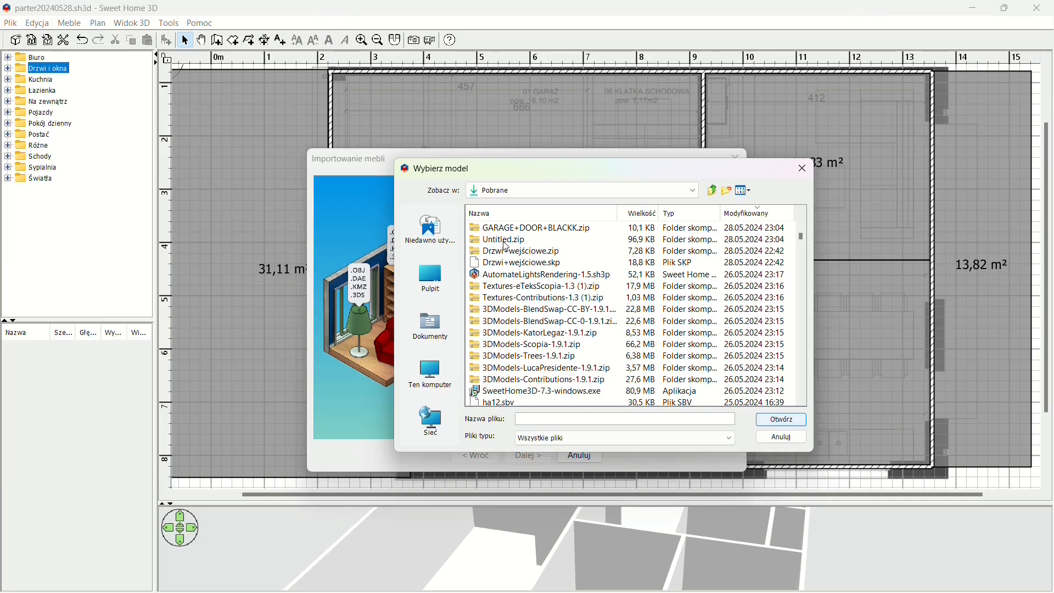
left_click(504, 241)
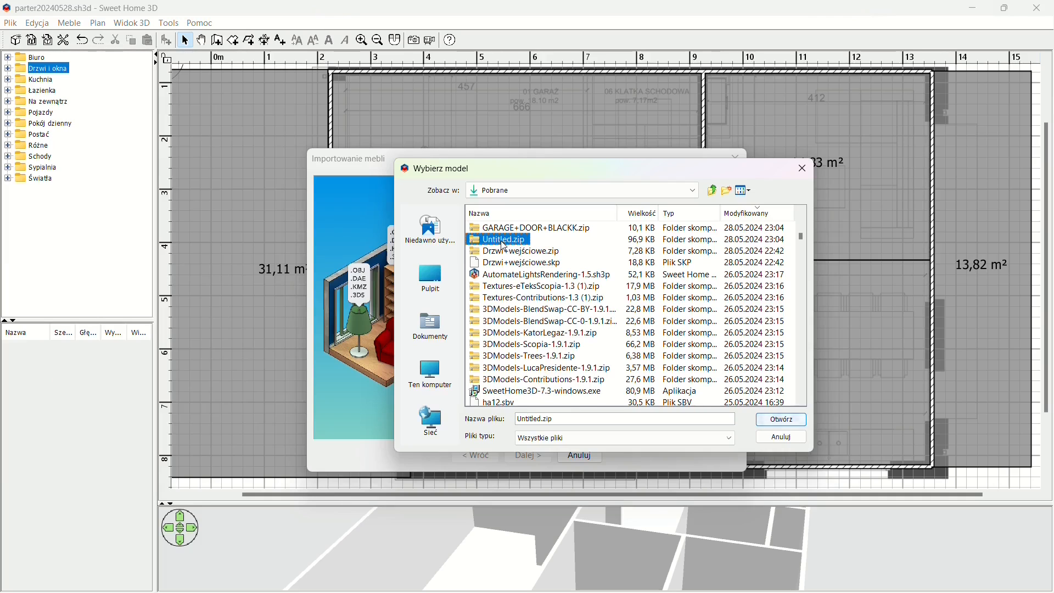
left_click(789, 424)
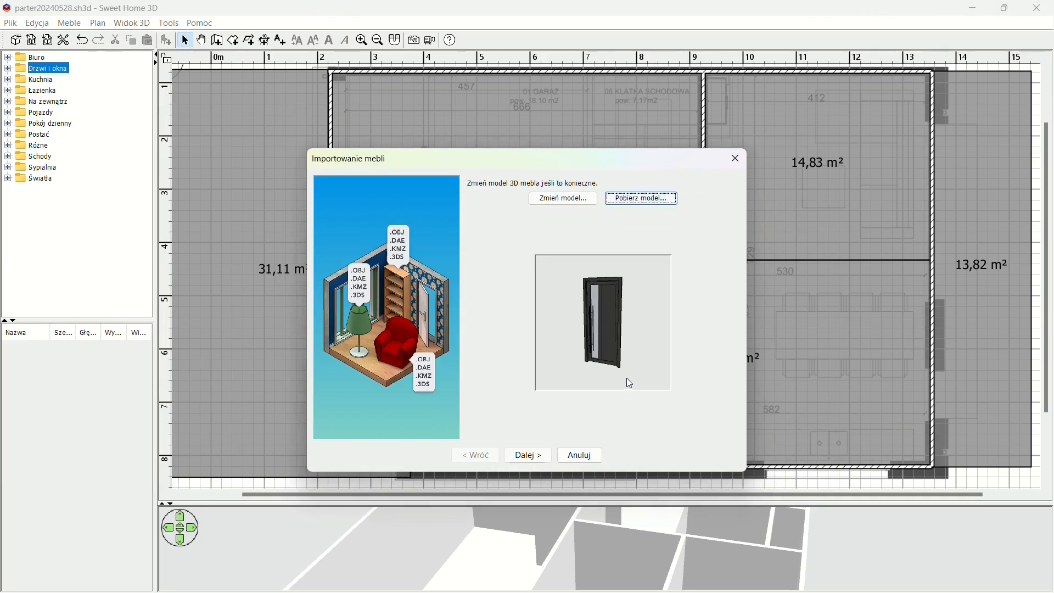
left_click(528, 455)
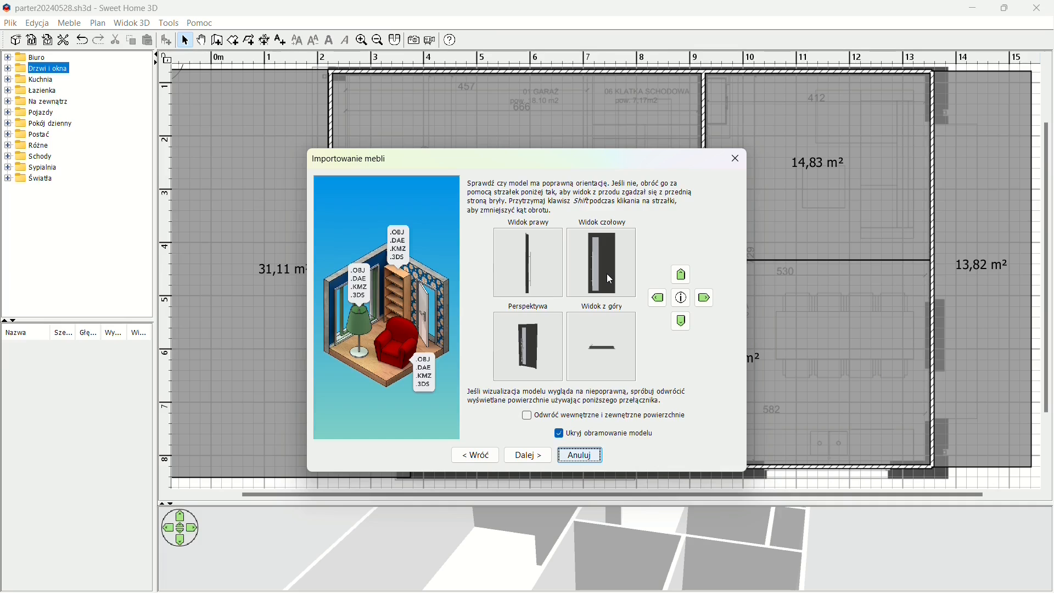
left_click(528, 456)
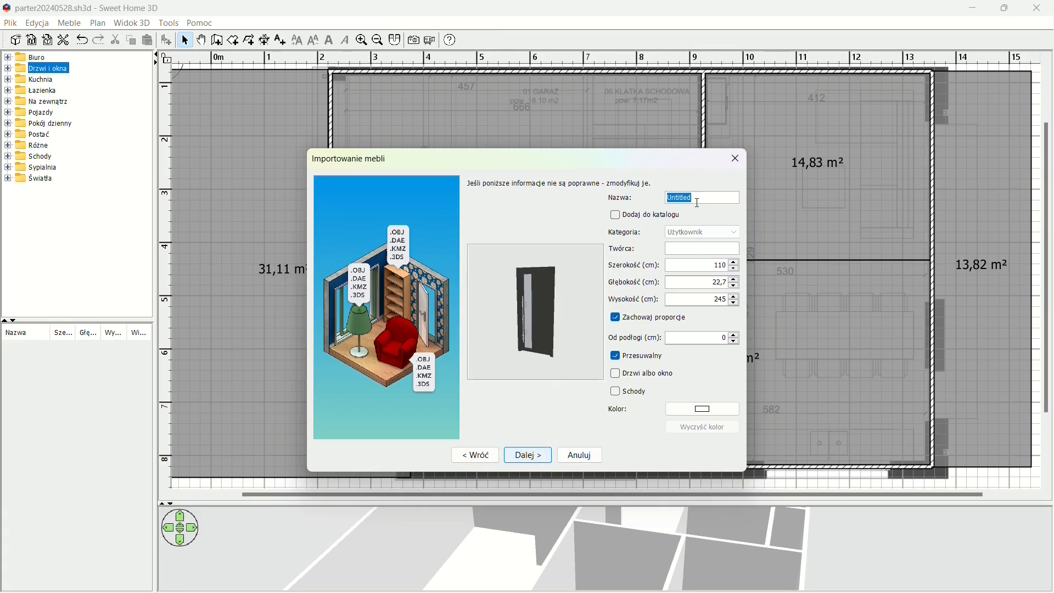
- Name the model "drzwi wejscipwe", add it to the catalog under Użytkownik, mark it as a door or window, and finish the import
type("drzwi wejscipwe")
left_click(629, 218)
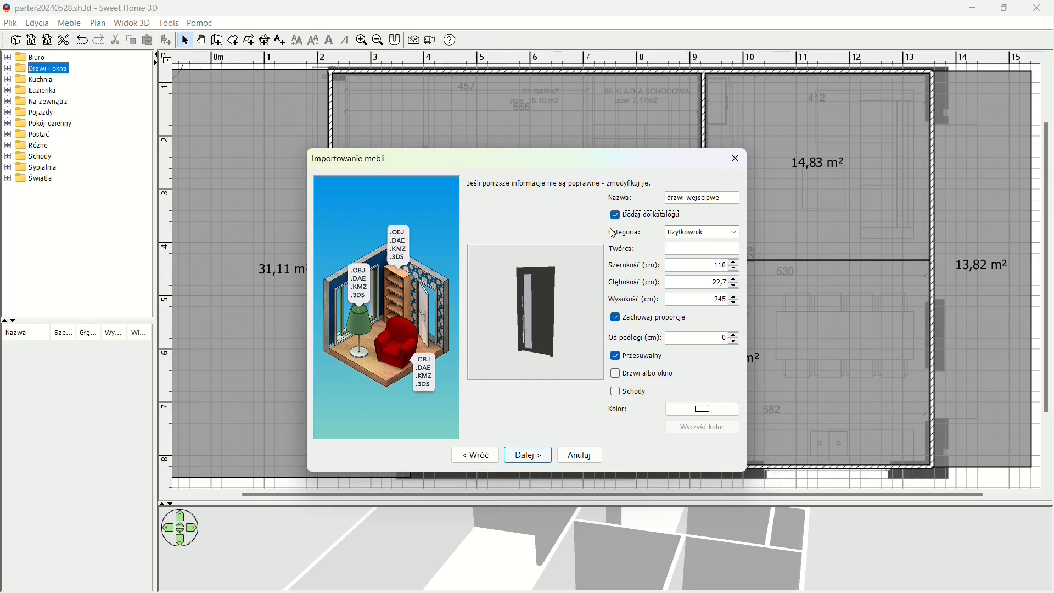
left_click(711, 231)
left_click(735, 233)
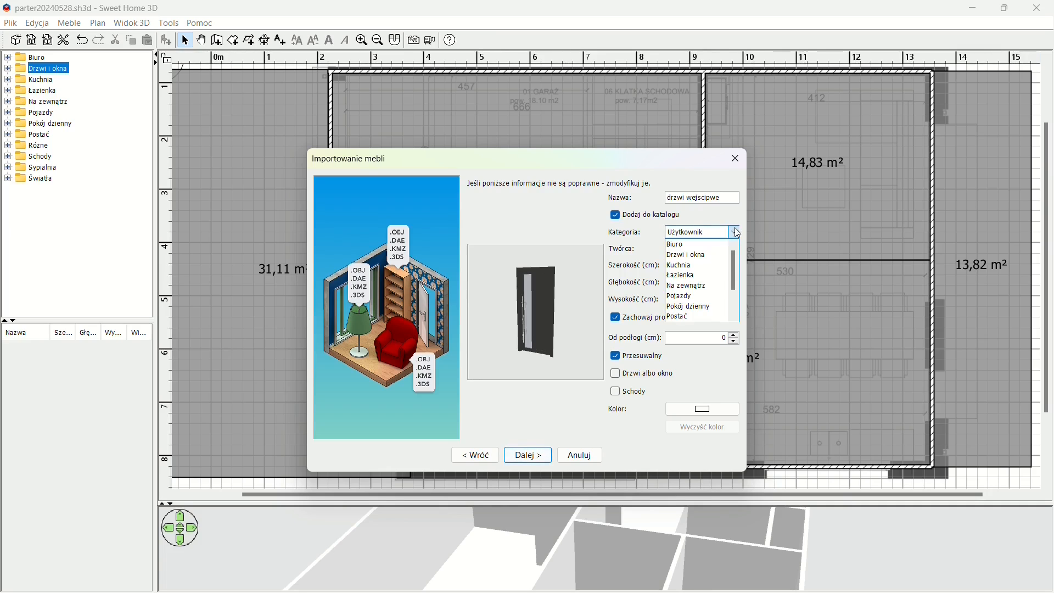
left_click(720, 227)
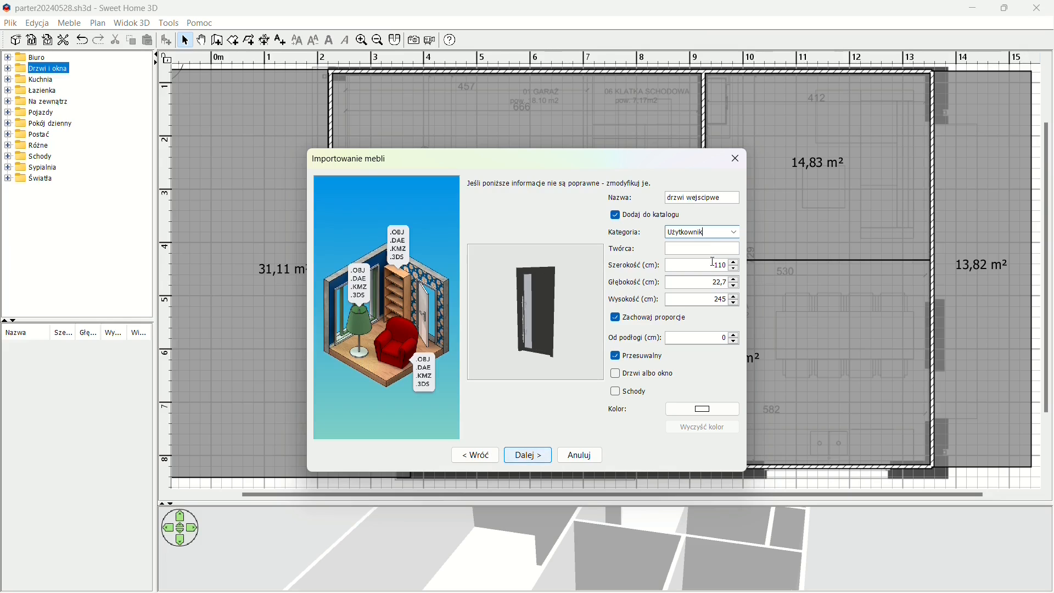
left_click(616, 374)
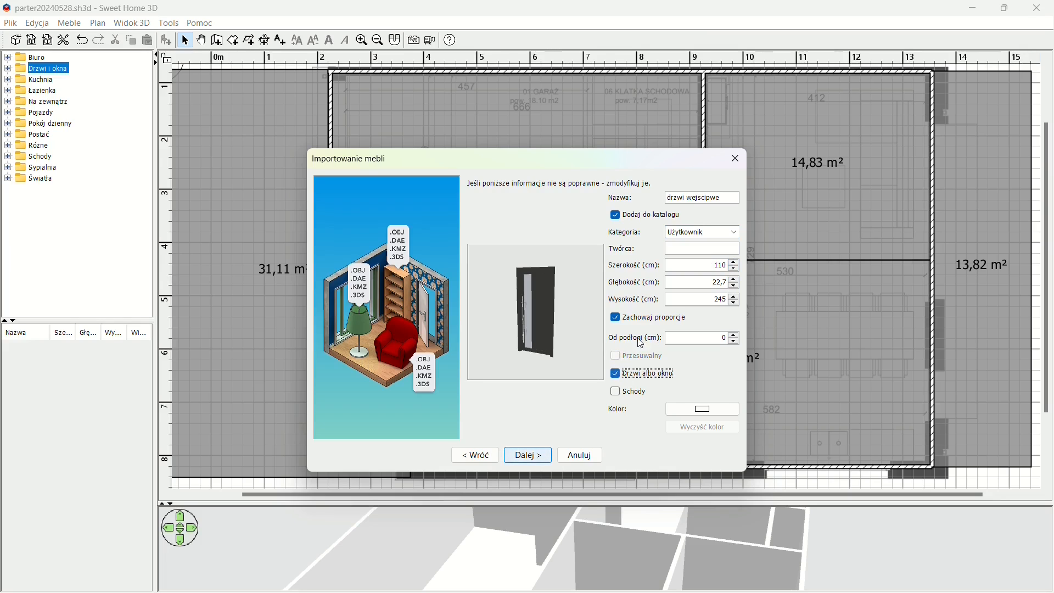
left_click(538, 447)
left_click(533, 452)
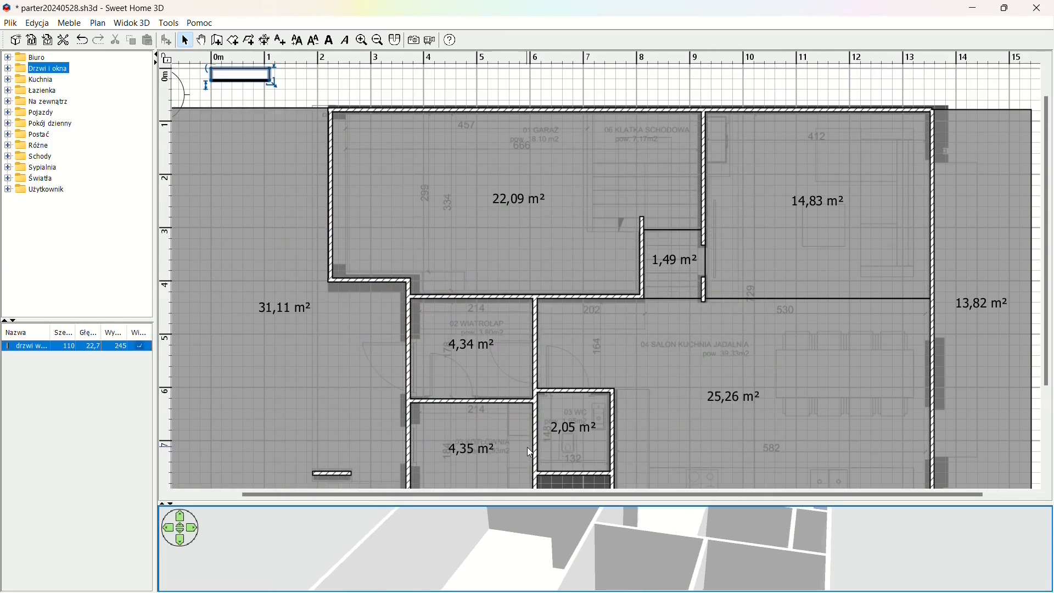
- Place the imported entrance door in the outer wall of the wiatrołap and inspect it in an enlarged 3D view
left_click(7, 190)
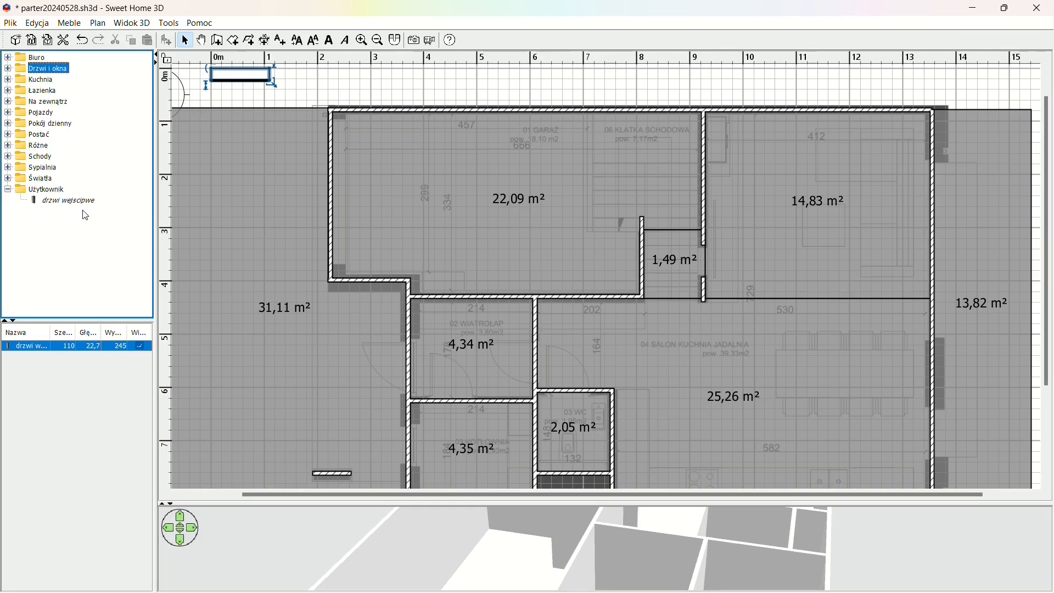
left_click_drag(236, 77, 382, 359)
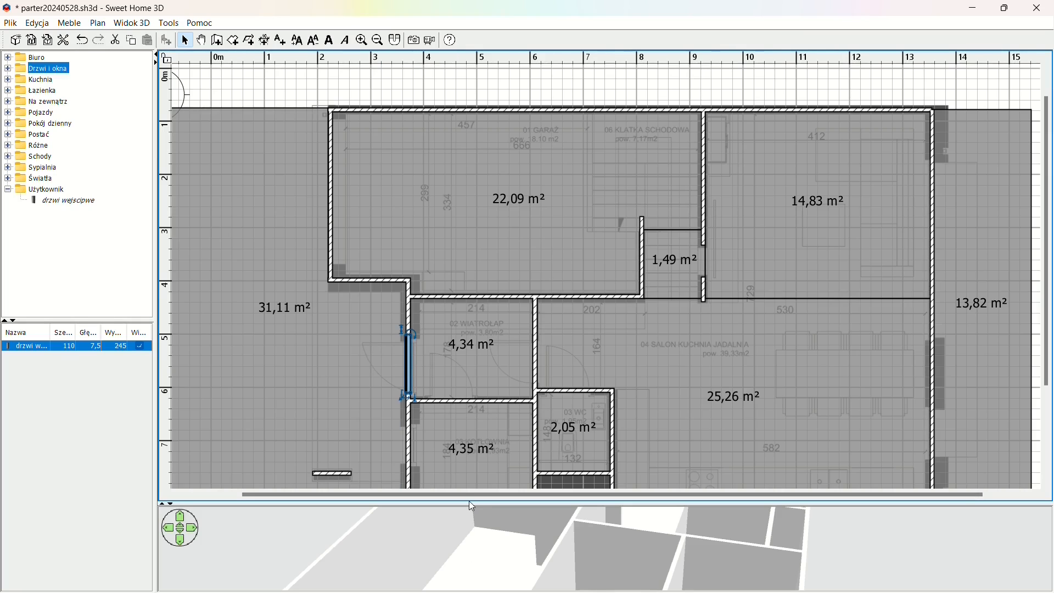
left_click_drag(472, 503, 476, 281)
left_click_drag(537, 428, 280, 371)
left_click_drag(428, 345, 499, 394)
left_click_drag(503, 437, 569, 414)
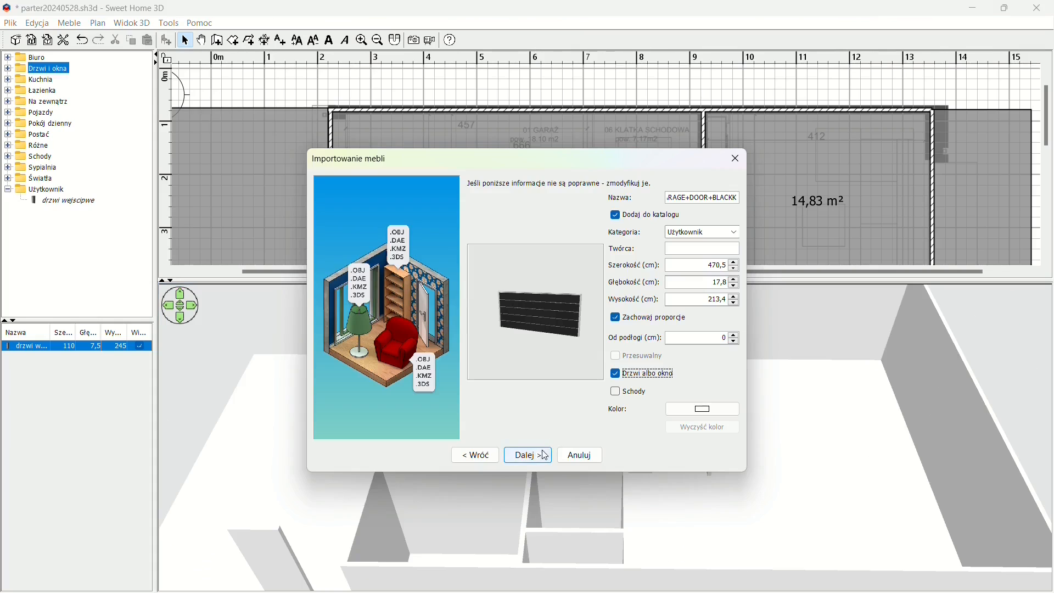
- Finish importing GARAGE+DOOR+BLACKK as a catalog door and place it in the garage's outer wall facing the driveway
left_click(545, 456)
left_click(525, 456)
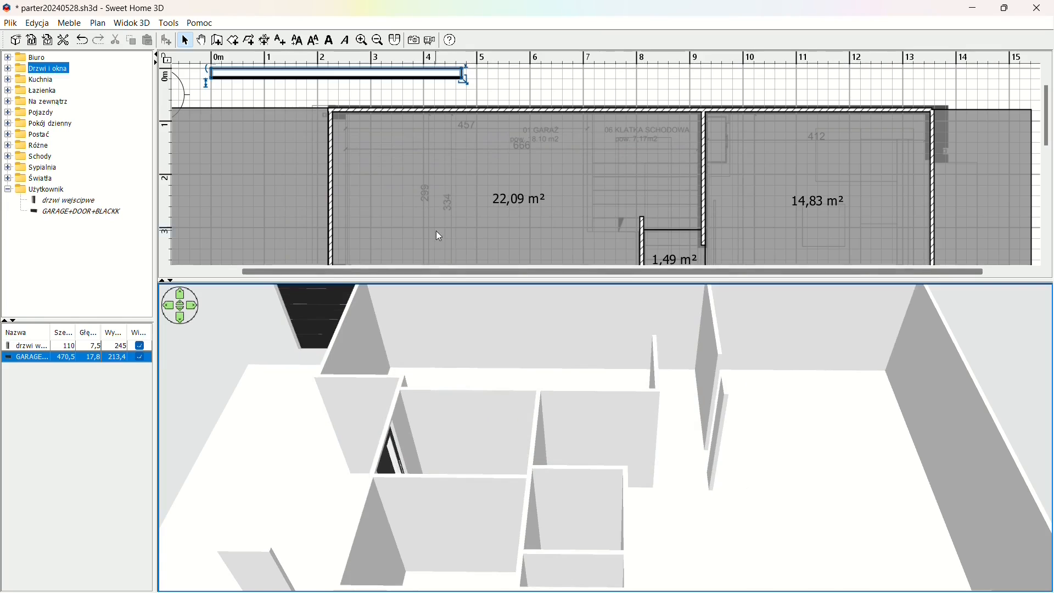
left_click_drag(352, 74, 361, 228)
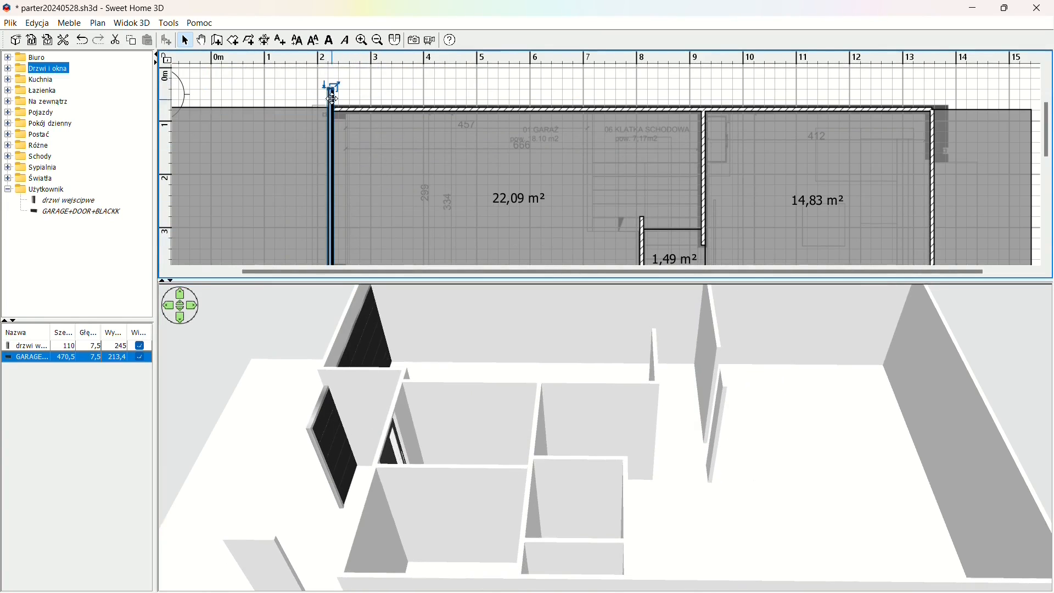
- Narrow the black garage door to 299 cm, fit it within the garage's outer wall, and check both doors in 3D from outside
left_click_drag(332, 89, 332, 115)
scroll(395, 170, "down", 2)
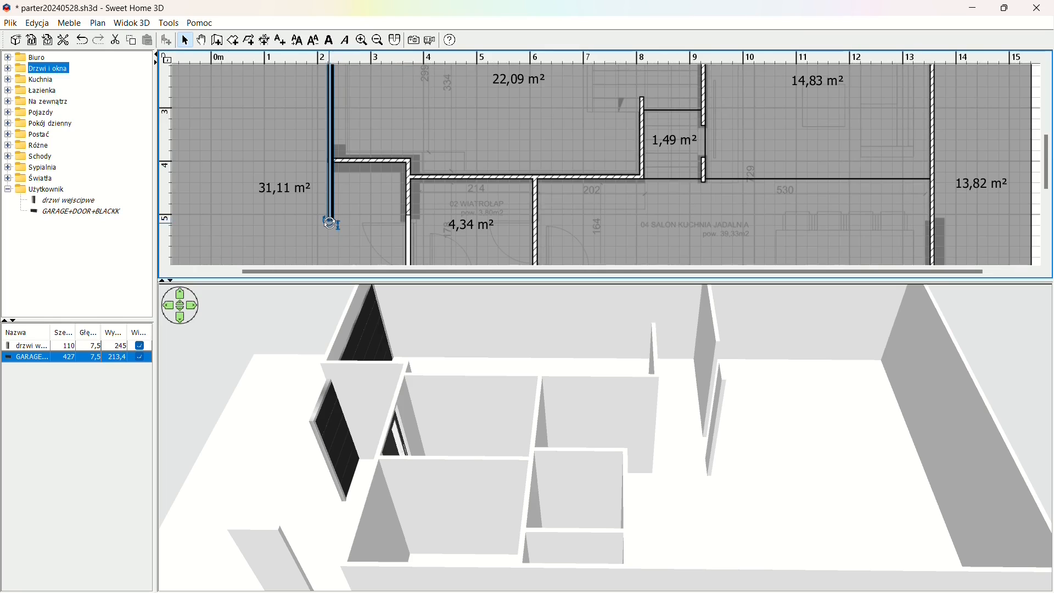
left_click_drag(330, 224, 336, 193)
key("Escape")
scroll(332, 219, "up", 3)
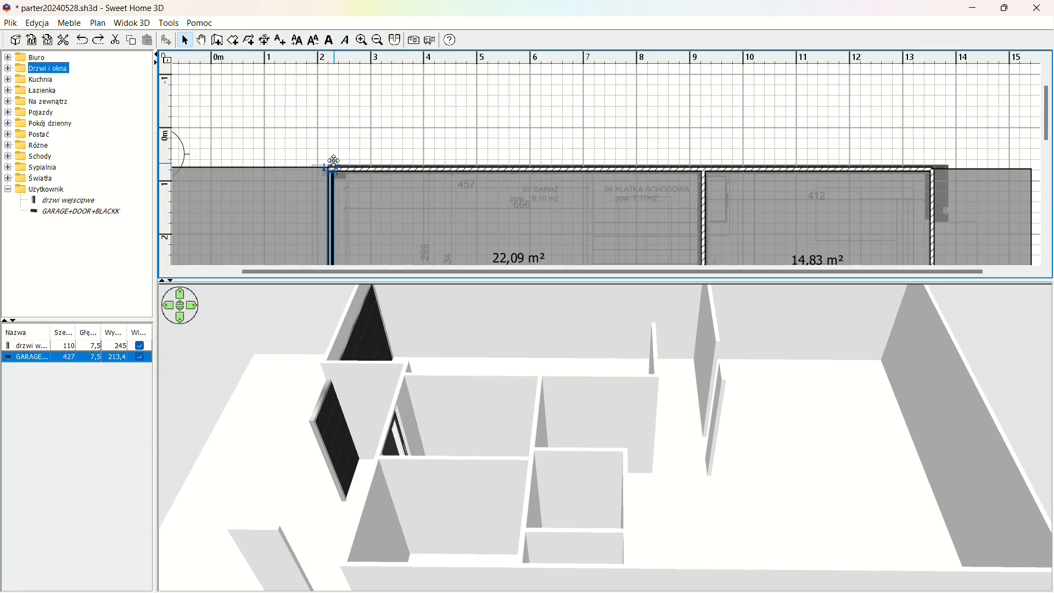
left_click_drag(328, 172, 328, 206)
scroll(332, 165, "down", 3)
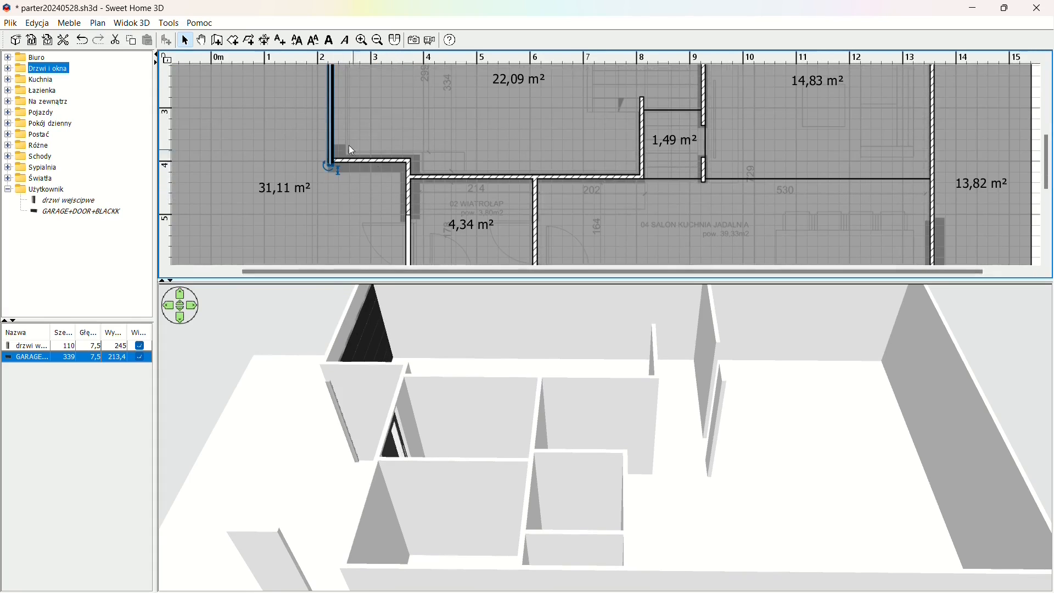
scroll(333, 148, "up", 3)
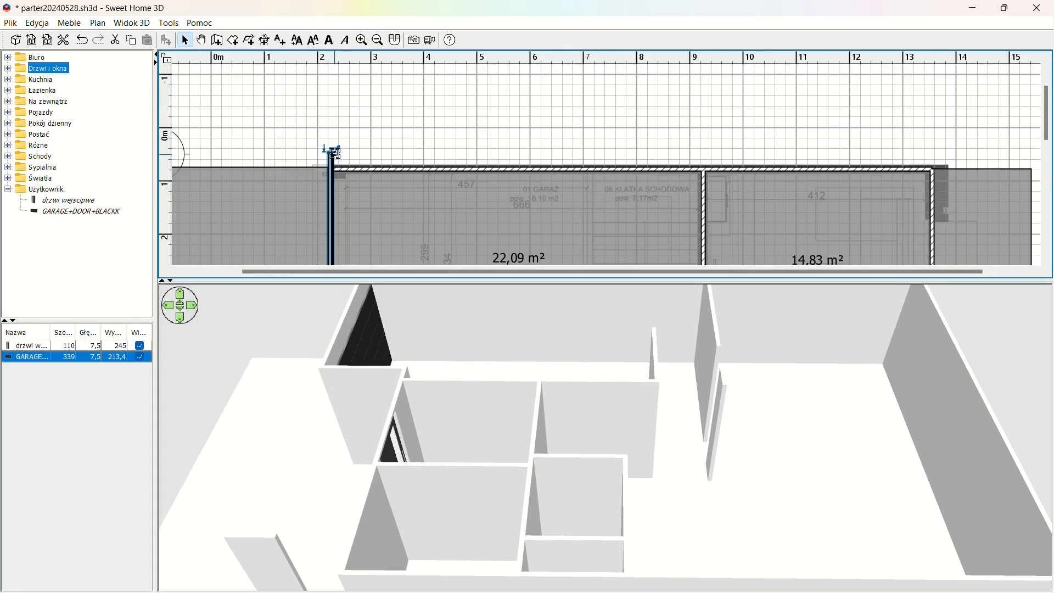
left_click_drag(334, 156, 323, 177)
left_click_drag(379, 482, 504, 395)
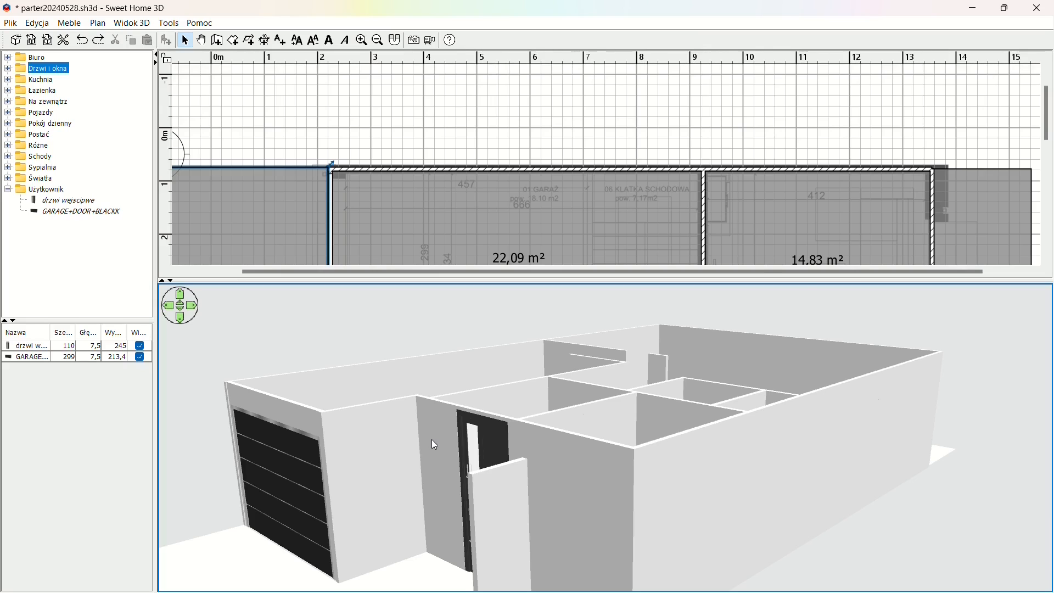
left_click_drag(413, 448, 301, 526)
left_click_drag(372, 437, 358, 387)
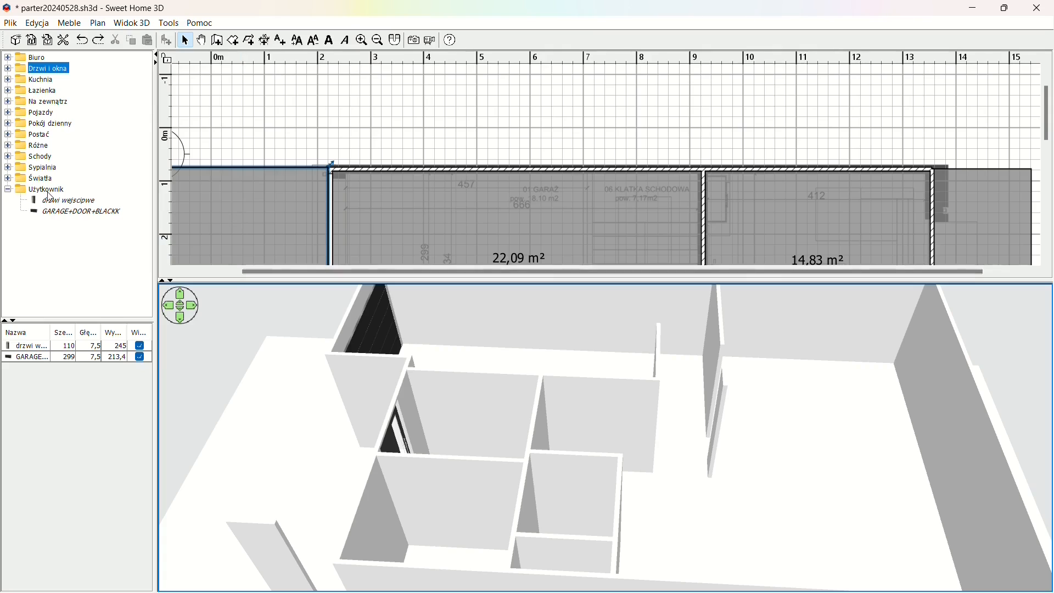
- Place an Okno francuskie from the Drzwi i okna catalog category in the salon's outer wall, at the opening on the background plan
left_click(7, 68)
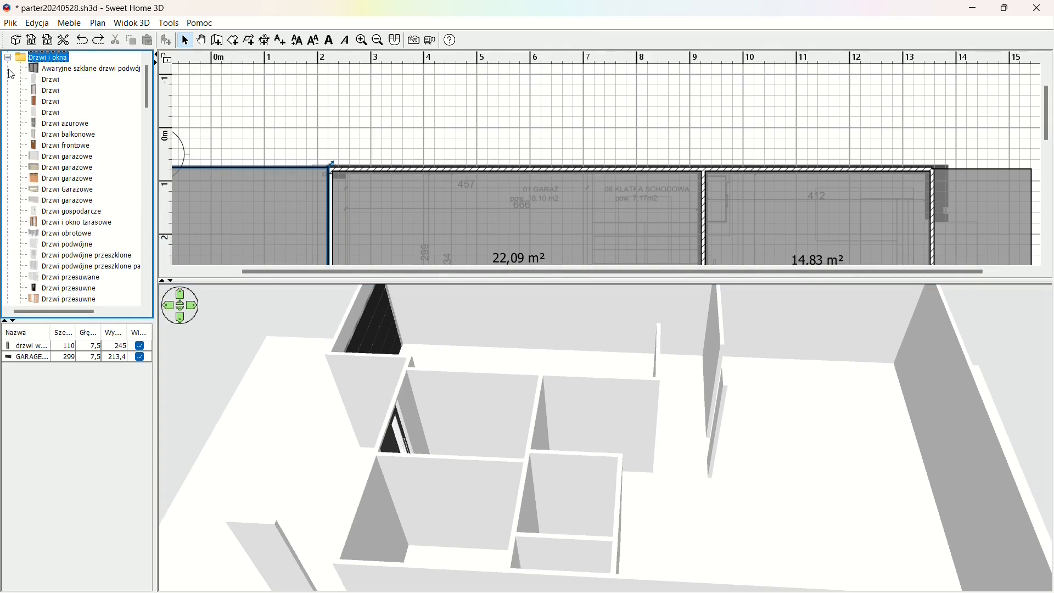
mouse_move(88, 171)
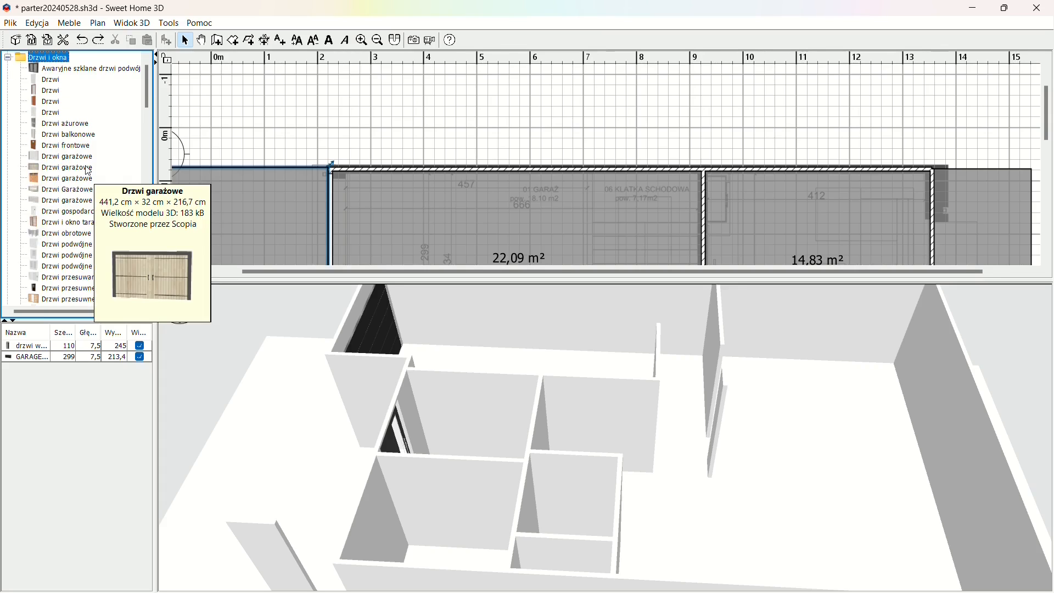
scroll(88, 171, "down", 1)
scroll(88, 172, "down", 3)
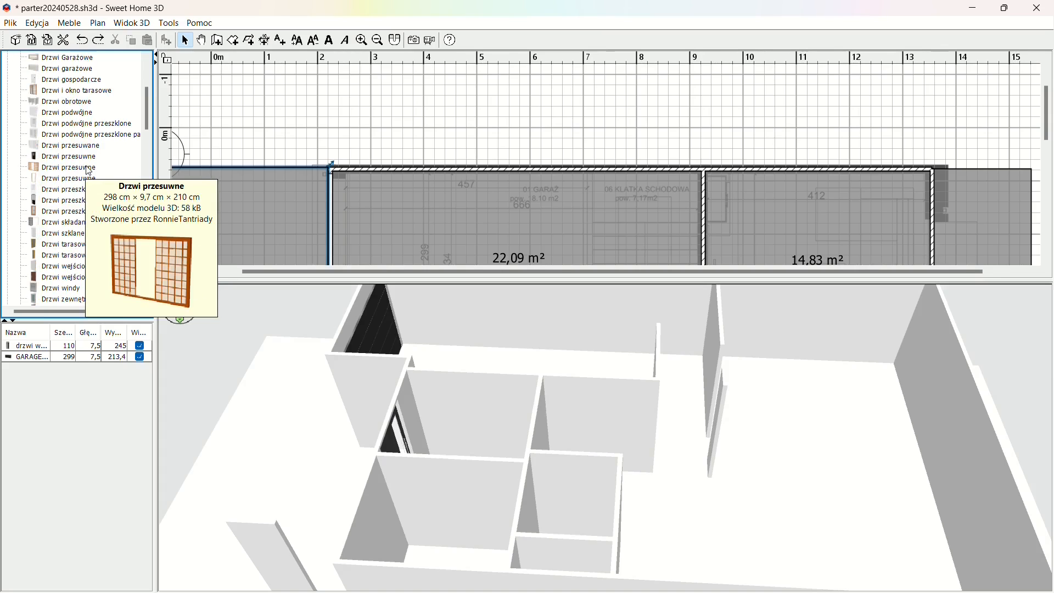
scroll(88, 171, "down", 1)
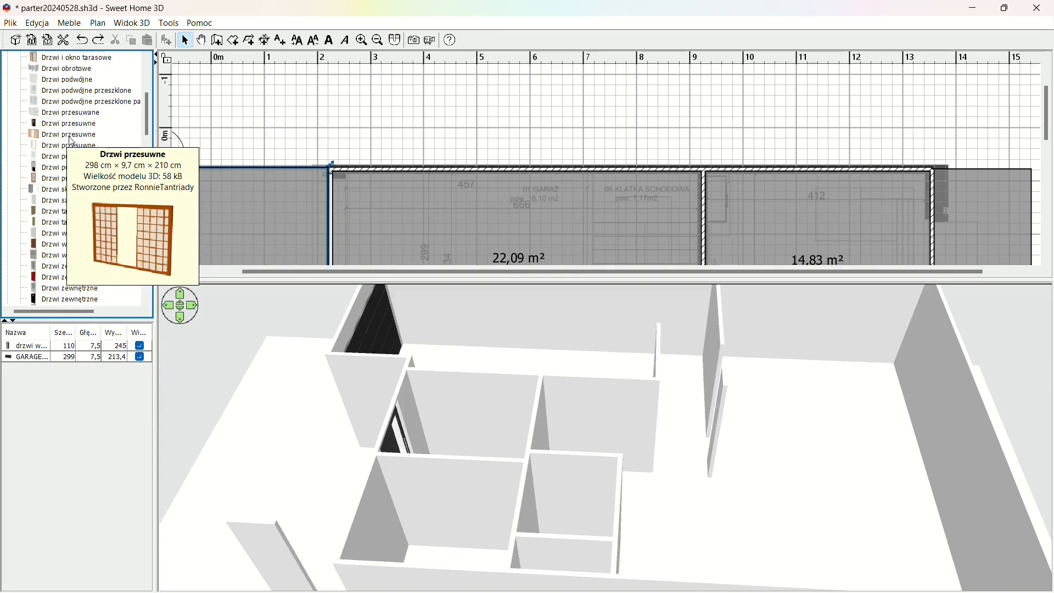
scroll(62, 203, "down", 8)
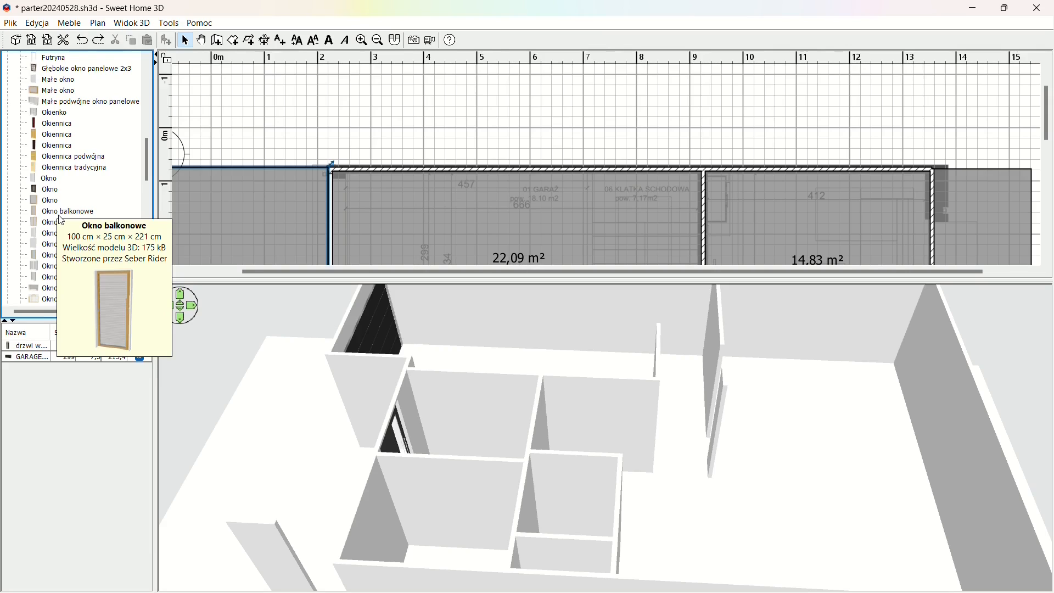
scroll(62, 221, "down", 1)
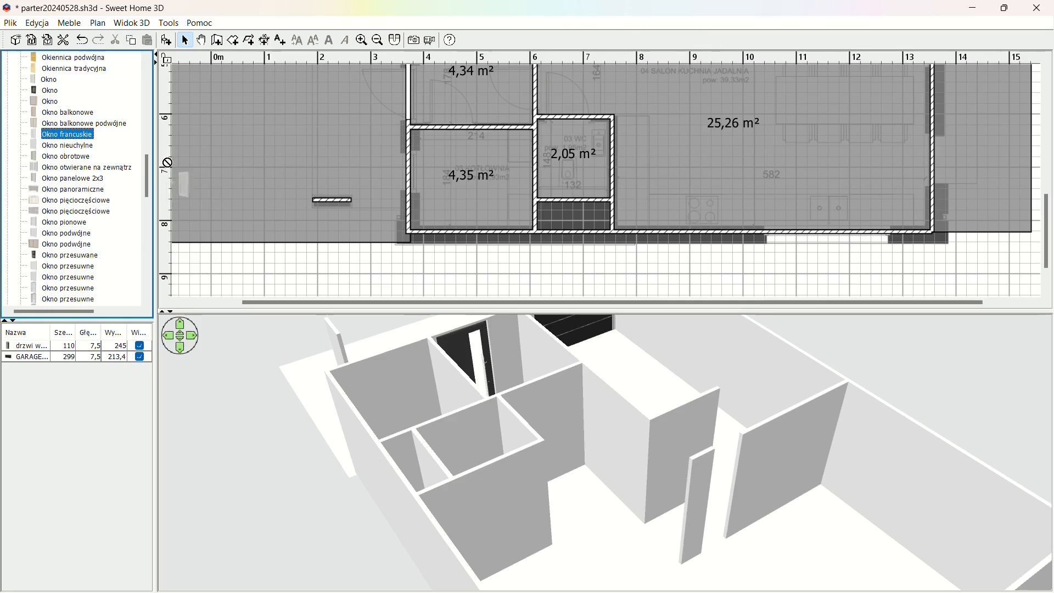
left_click_drag(66, 134, 929, 144)
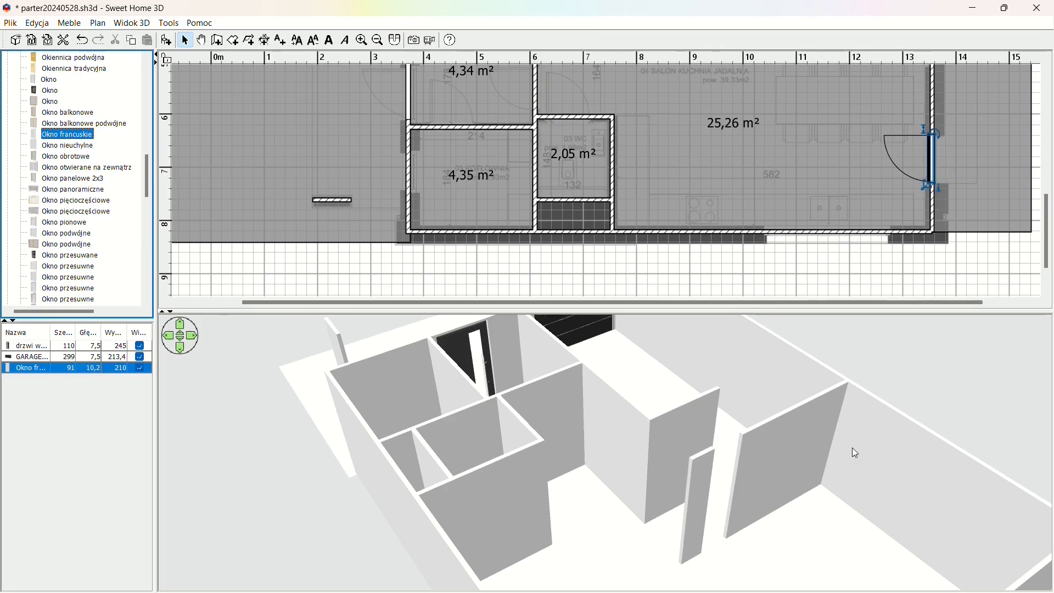
- Inspect the French window in 3D from outside and review its dimensions in its properties
left_click_drag(812, 462, 713, 346)
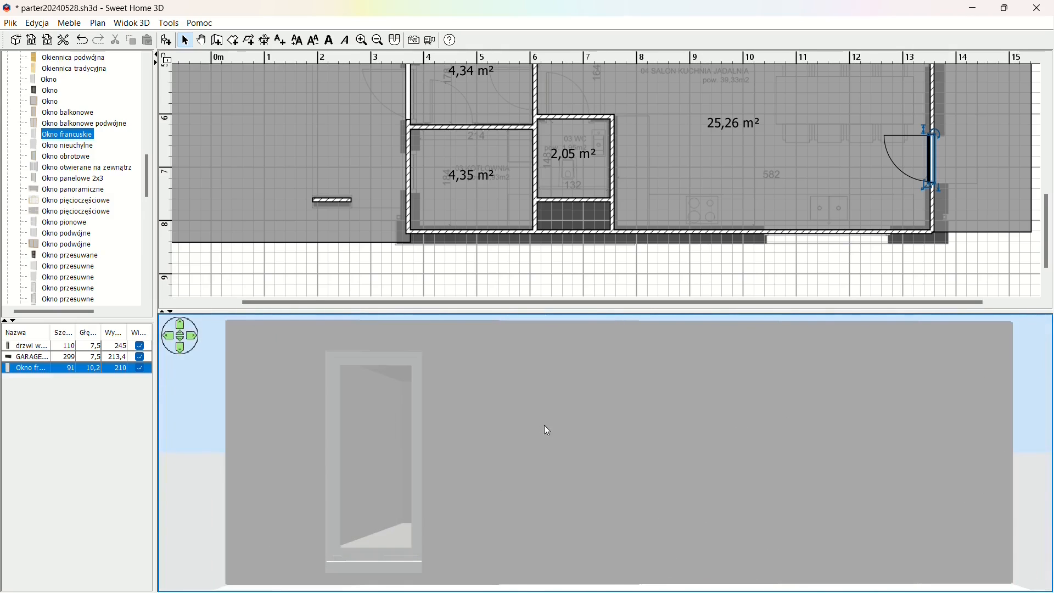
left_click(940, 191)
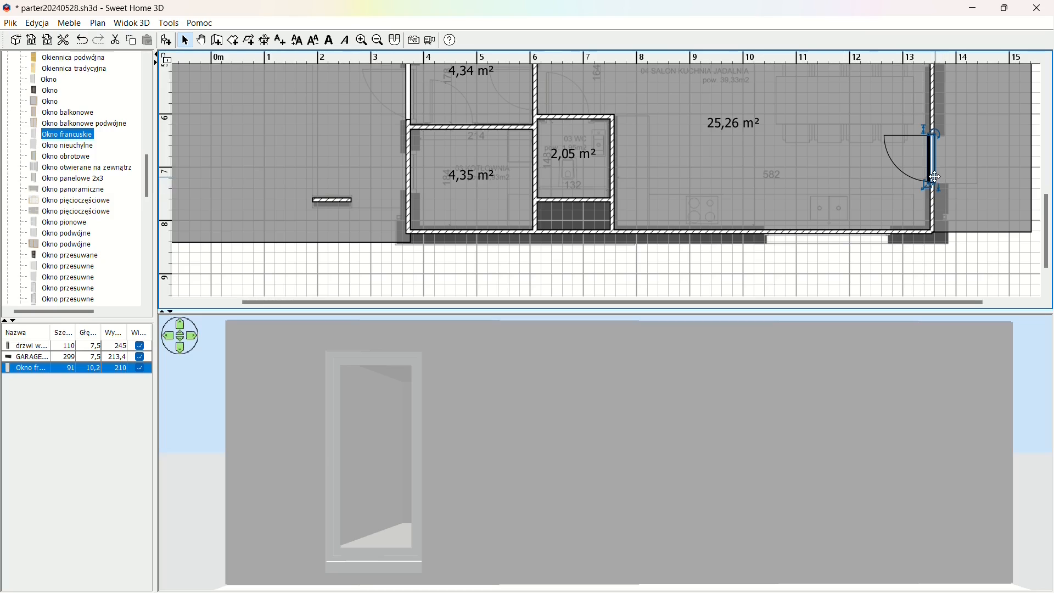
left_click_drag(935, 188, 935, 201)
left_click_drag(498, 488, 520, 444)
left_click(931, 158)
double_click(933, 160)
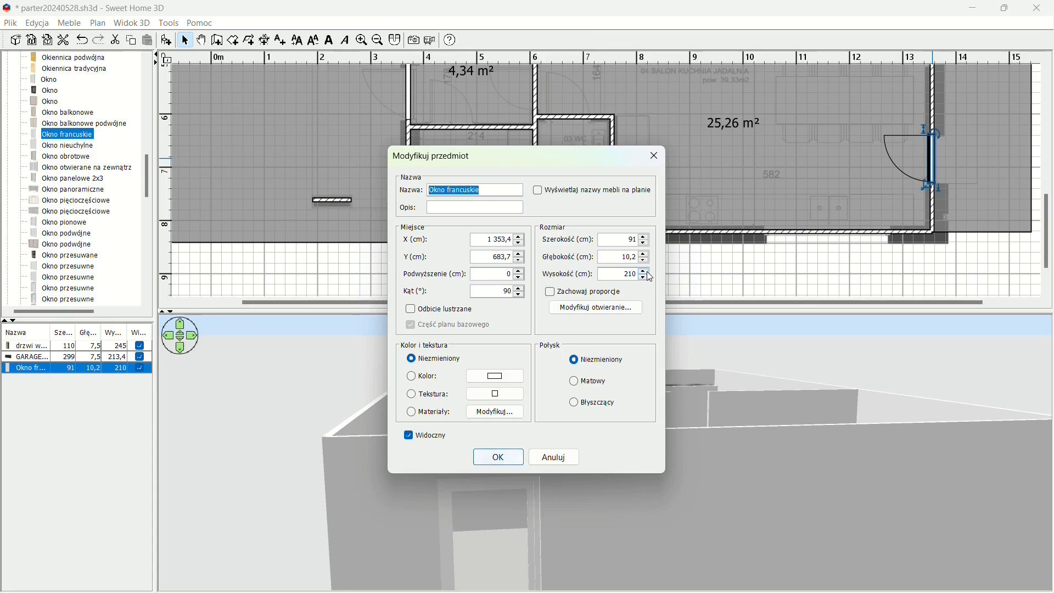
left_click(498, 457)
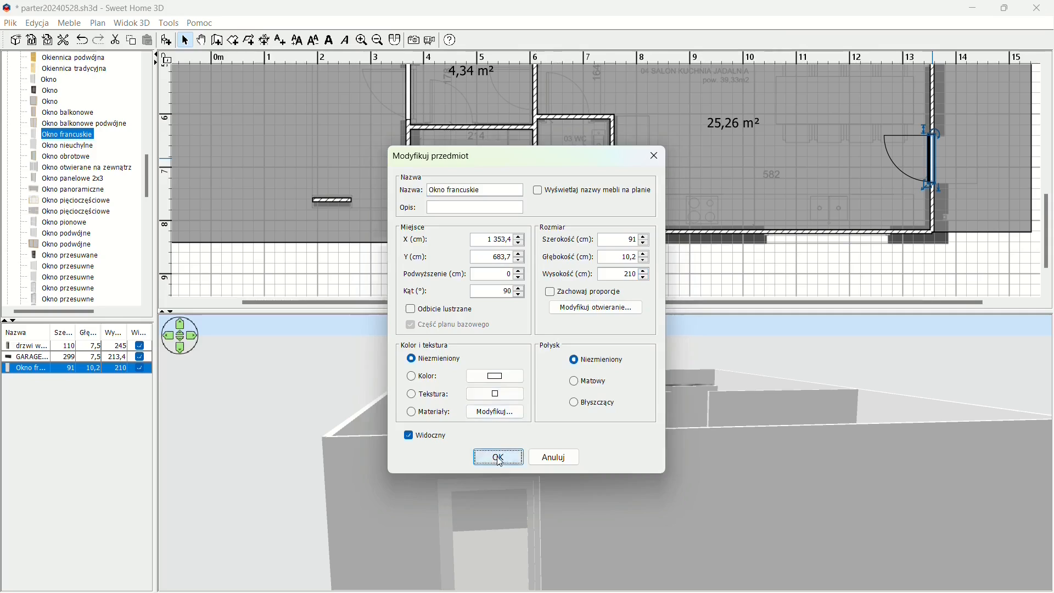
left_click_drag(532, 459, 416, 378)
- Open the French window's custom furniture colour settings and look through the HSV, HSL and RGB modes
double_click(396, 371)
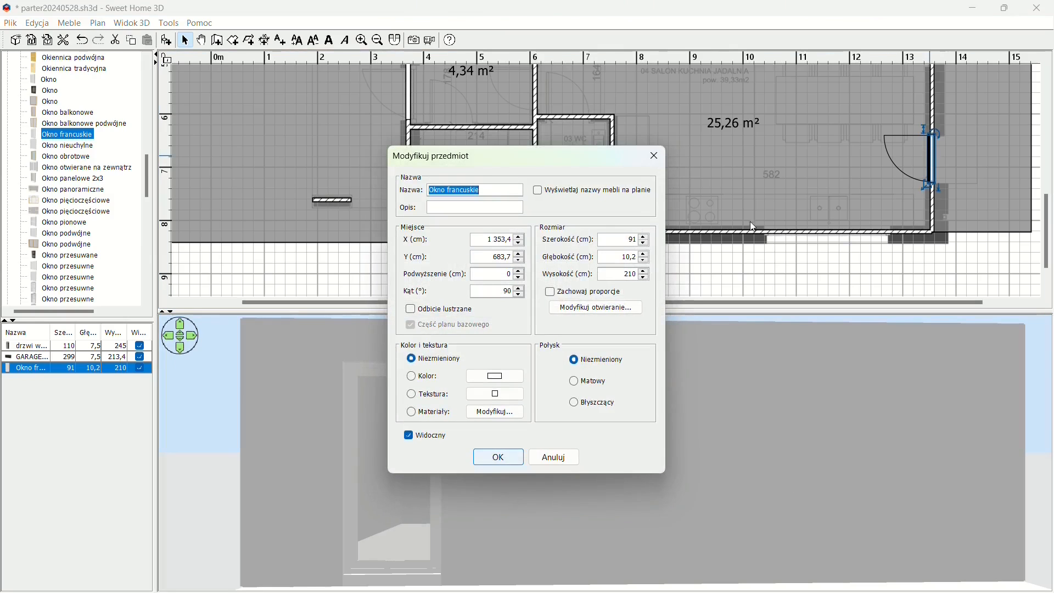
left_click(421, 380)
left_click(496, 376)
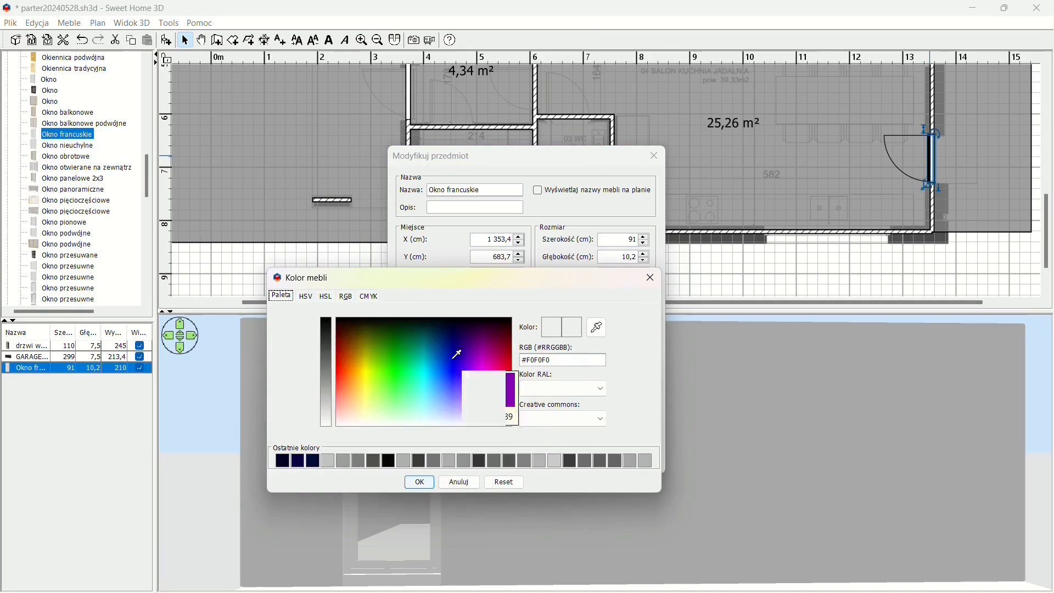
left_click(321, 298)
left_click(306, 296)
left_click(324, 297)
left_click(344, 296)
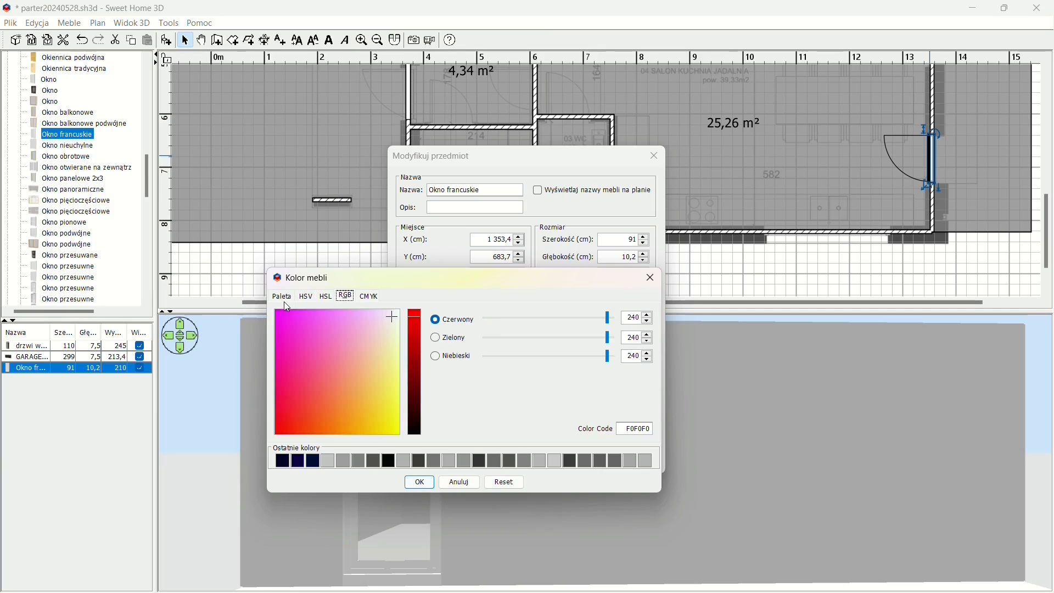
left_click(289, 298)
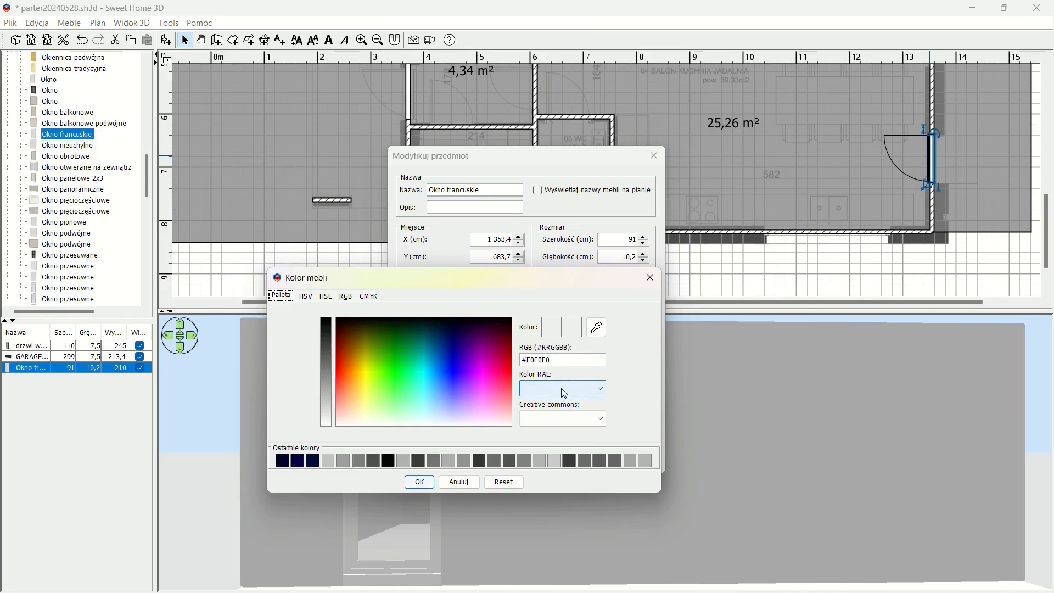
- Set the French window's colour to RAL 7016, apply it and check the window in 3D
left_click(541, 388)
scroll(598, 434, "down", 5)
mouse_move(595, 431)
left_mouse_down()
mouse_move(597, 453)
mouse_move(600, 438)
left_mouse_up()
left_click(645, 384)
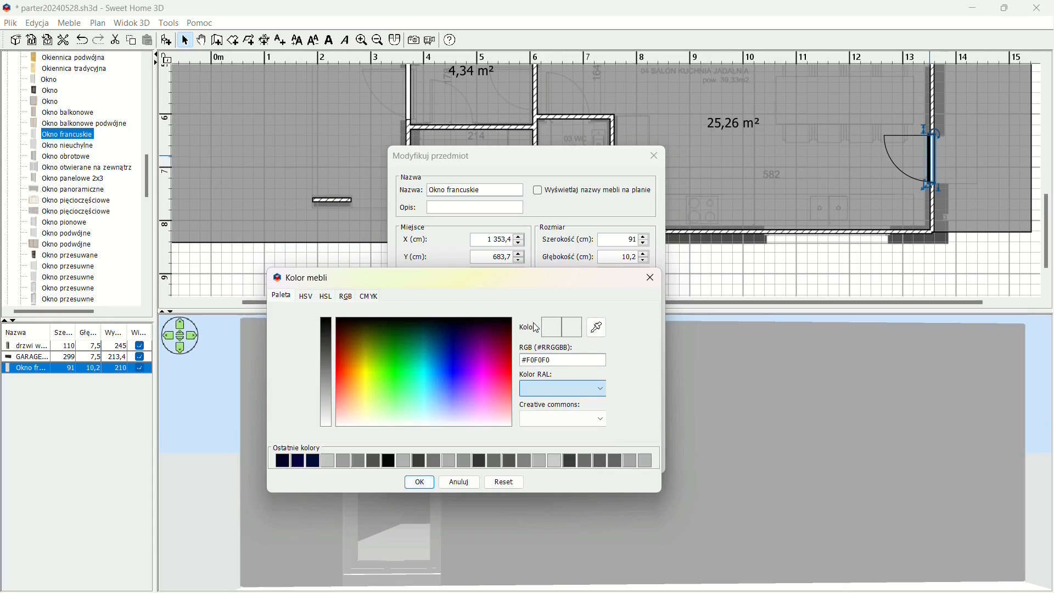
left_click(601, 389)
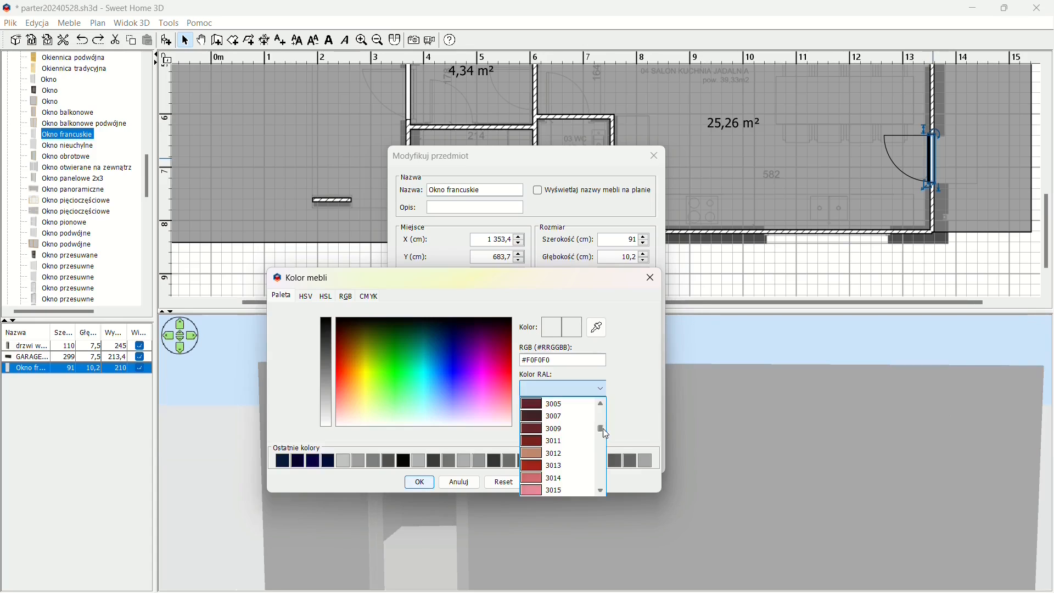
left_click_drag(600, 434, 602, 468)
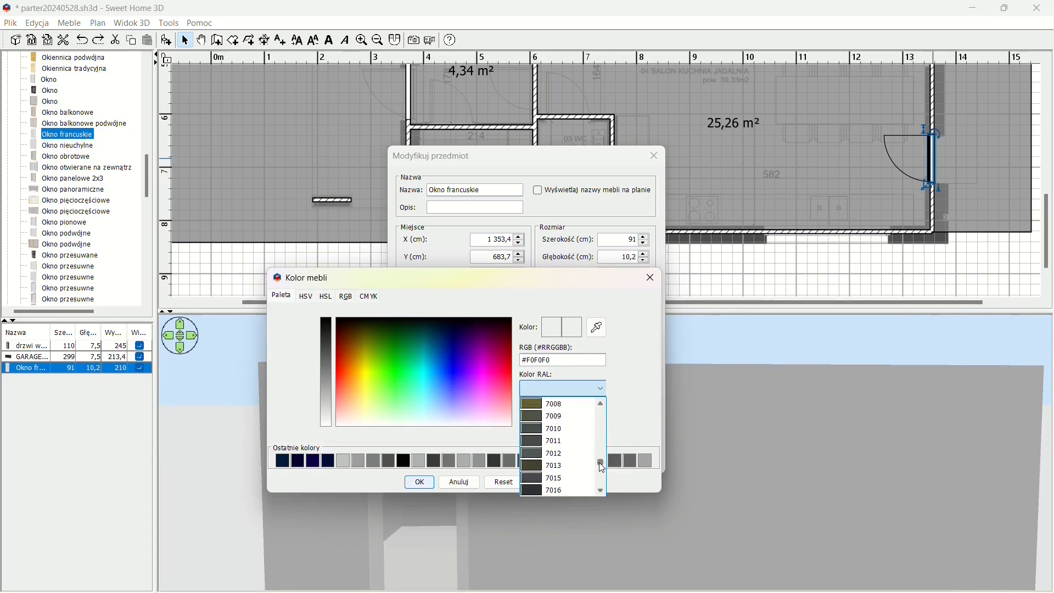
left_click(557, 491)
left_click(419, 482)
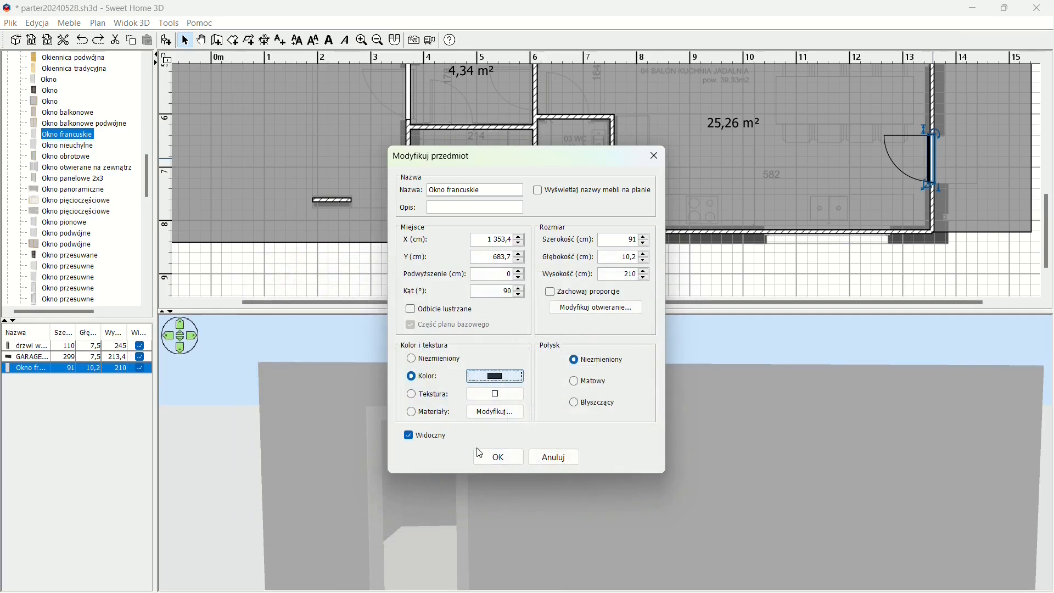
left_click(504, 453)
left_click_drag(505, 452, 574, 388)
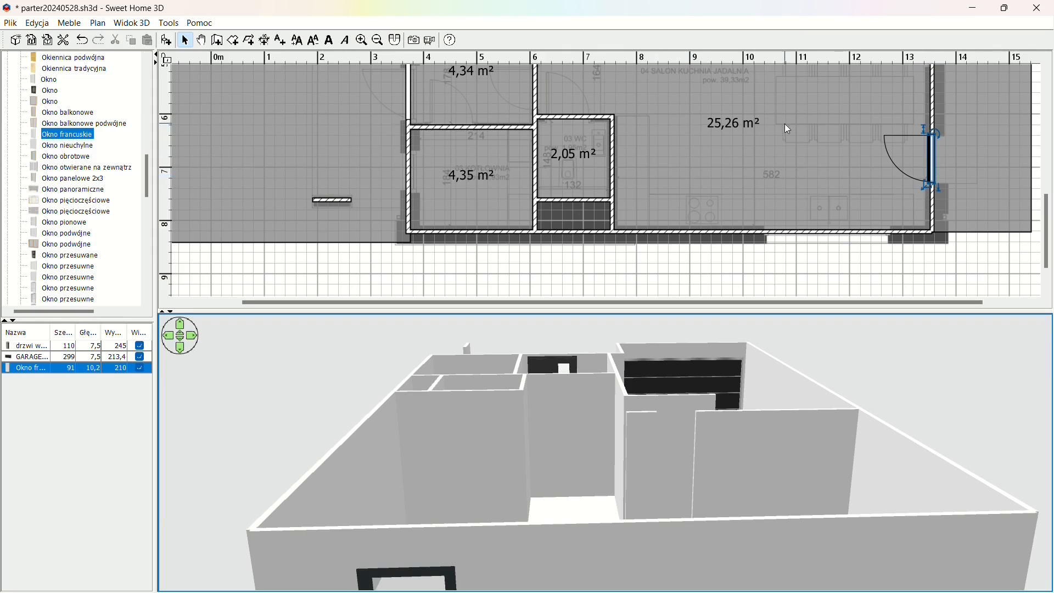
- Open the compass settings from the plan and adjust the compass's north direction
left_click_drag(1048, 225, 1048, 165)
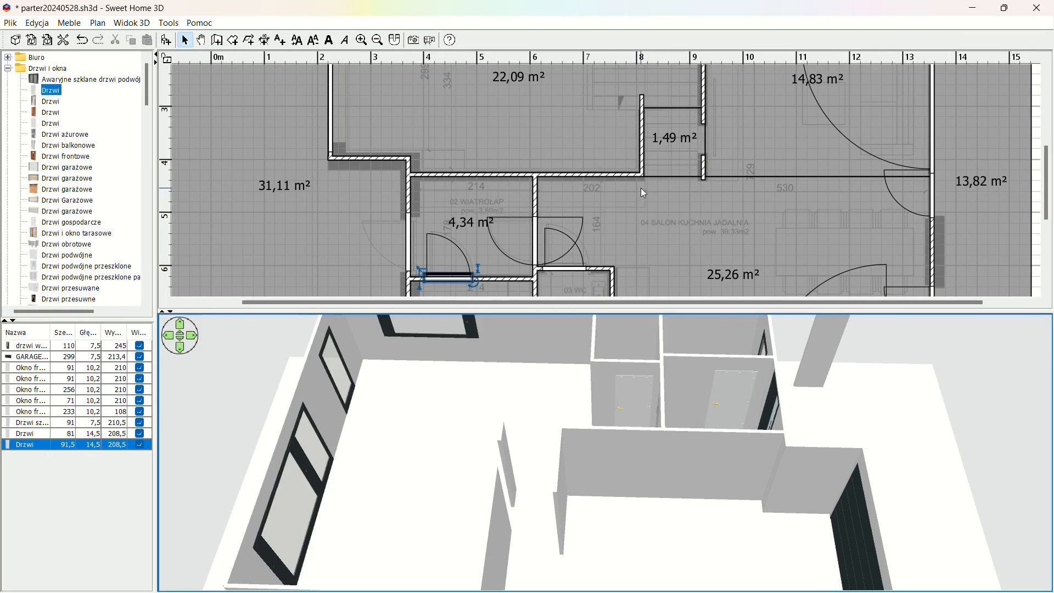
left_click_drag(483, 360, 483, 345)
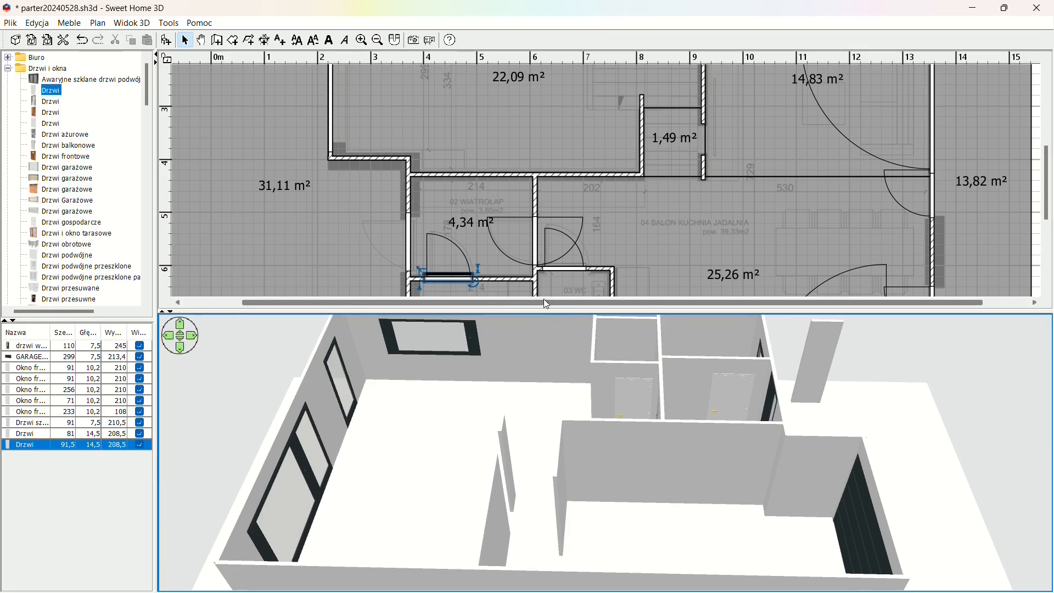
left_click_drag(531, 314, 523, 193)
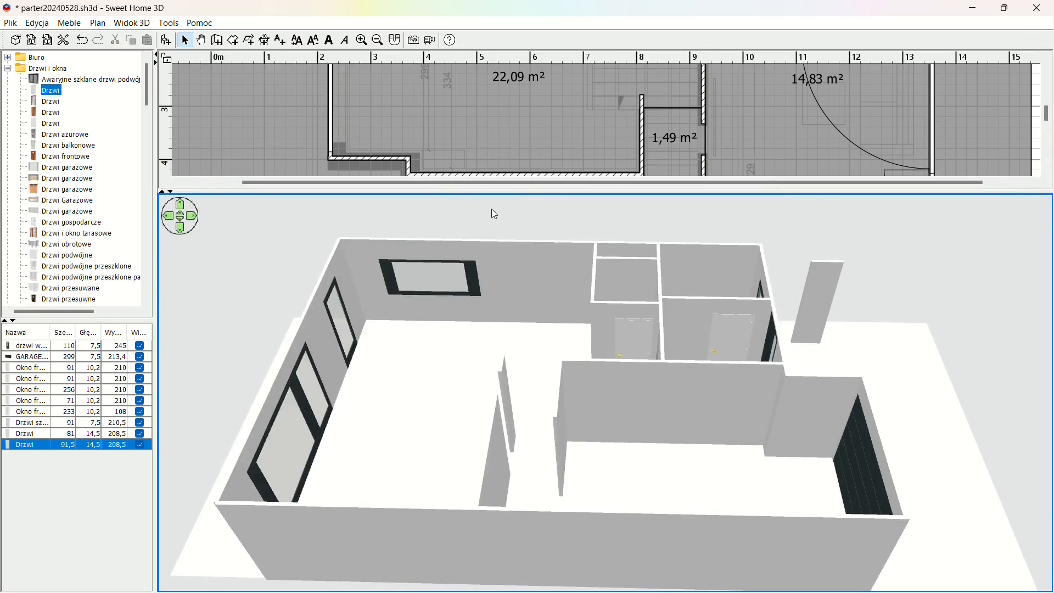
left_click_drag(458, 190, 439, 408)
scroll(267, 147, "up", 5)
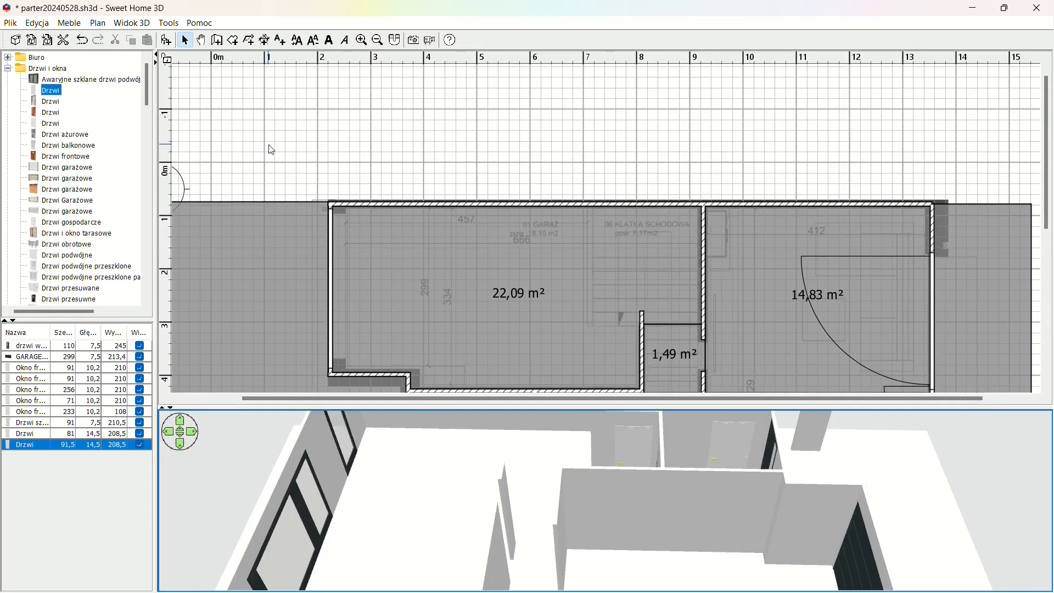
left_click_drag(316, 398, 258, 397)
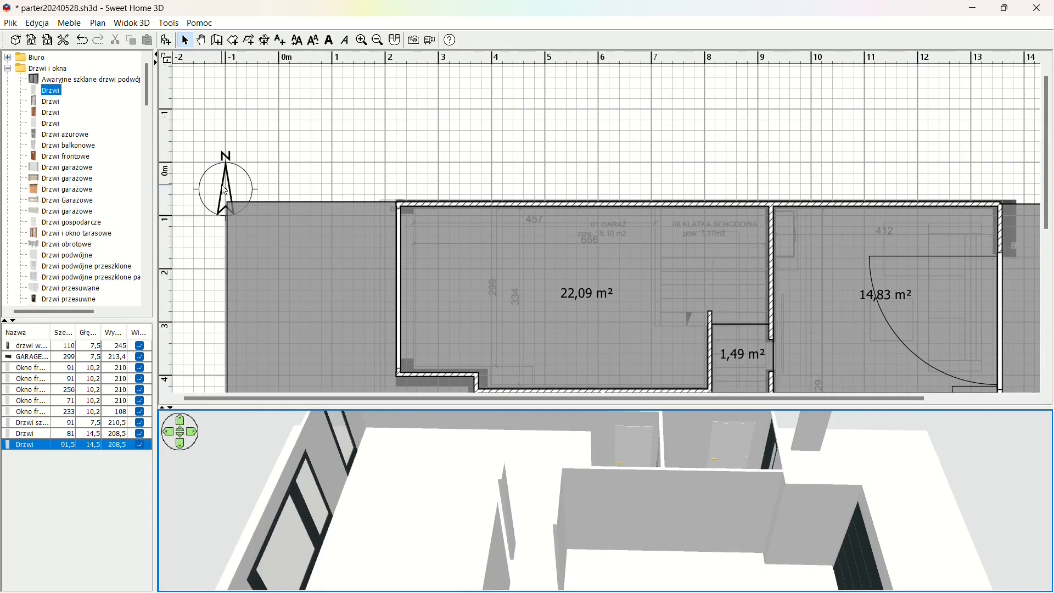
right_click(225, 192)
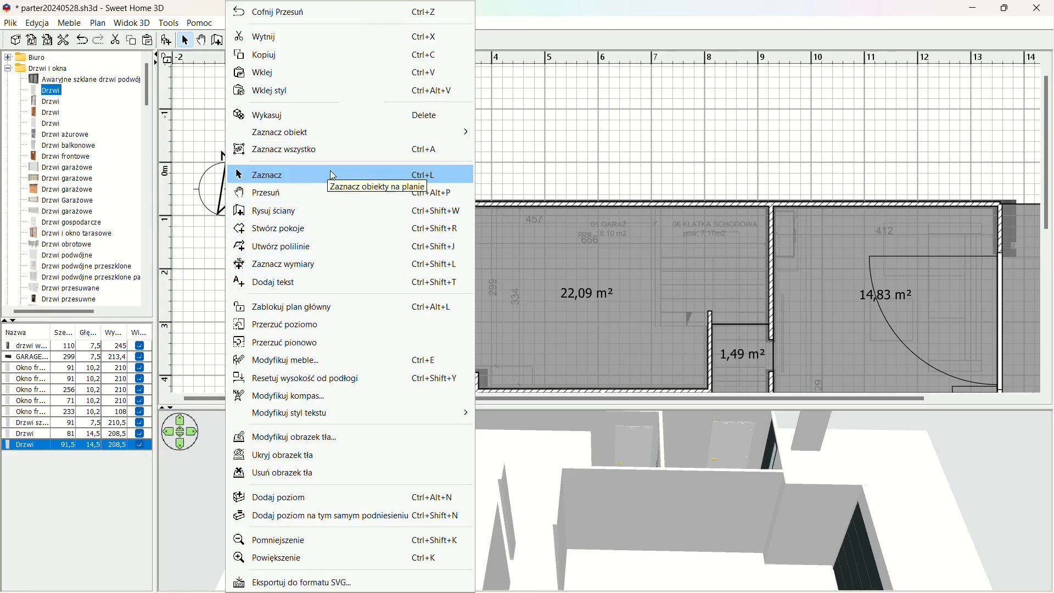
left_click(306, 396)
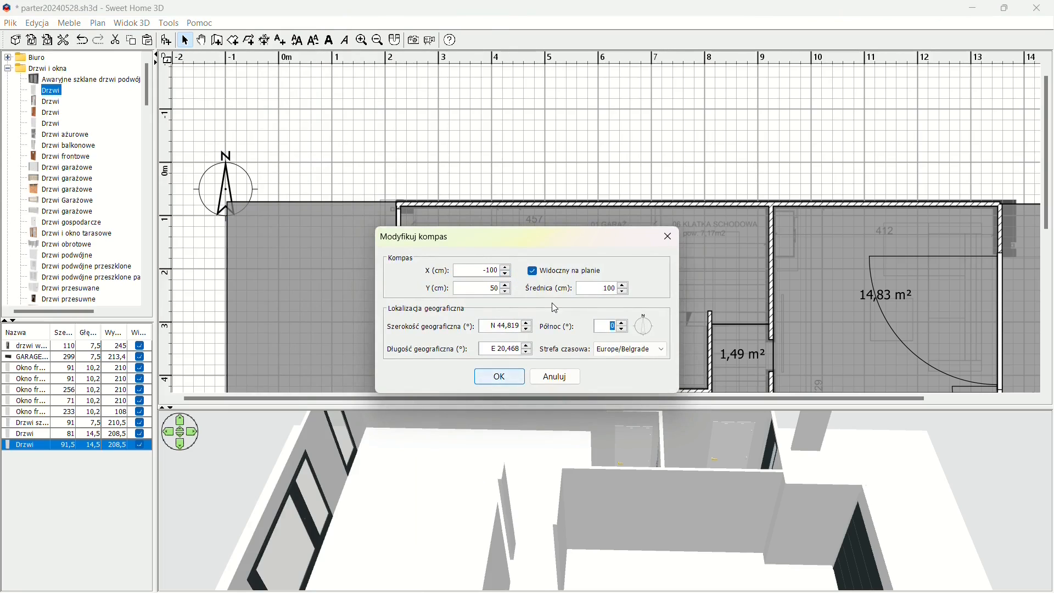
left_click(622, 323)
left_click(623, 360)
- Start creating a photo of the 3D view and set its quality to the best level
left_click(132, 23)
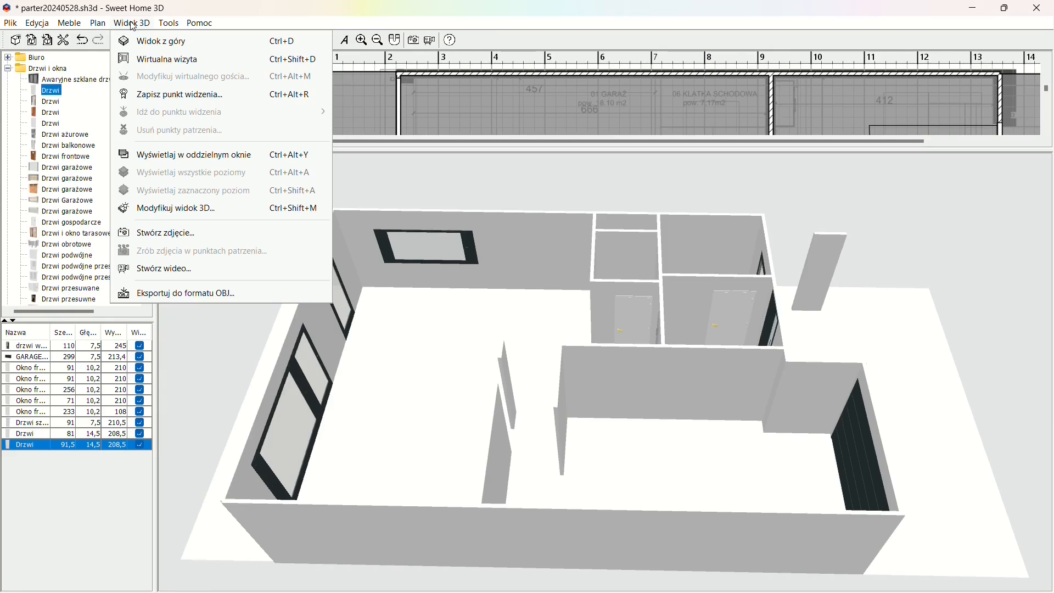
left_click(165, 233)
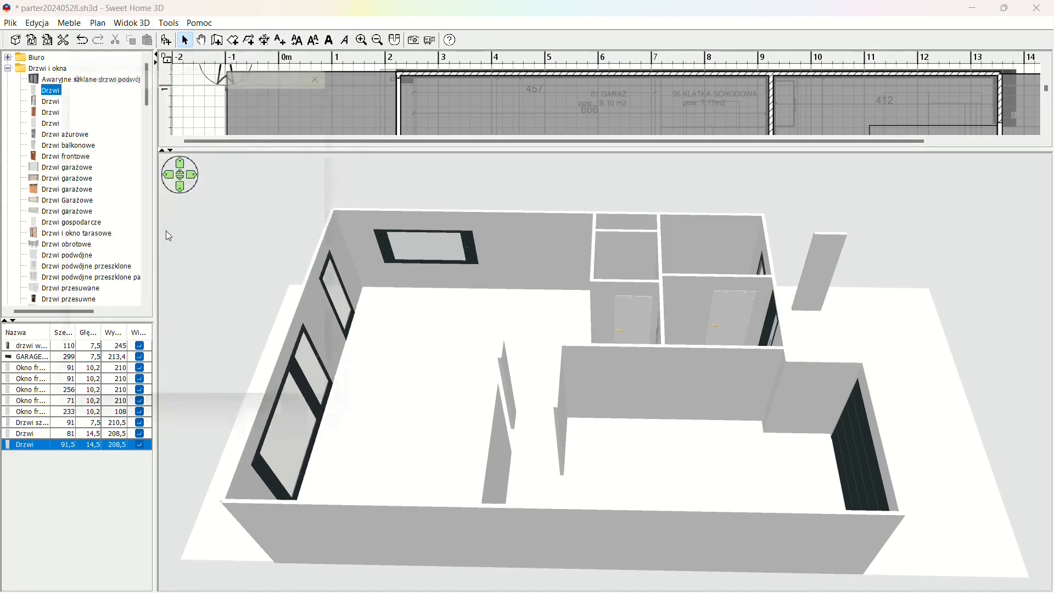
left_click_drag(193, 63, 518, 117)
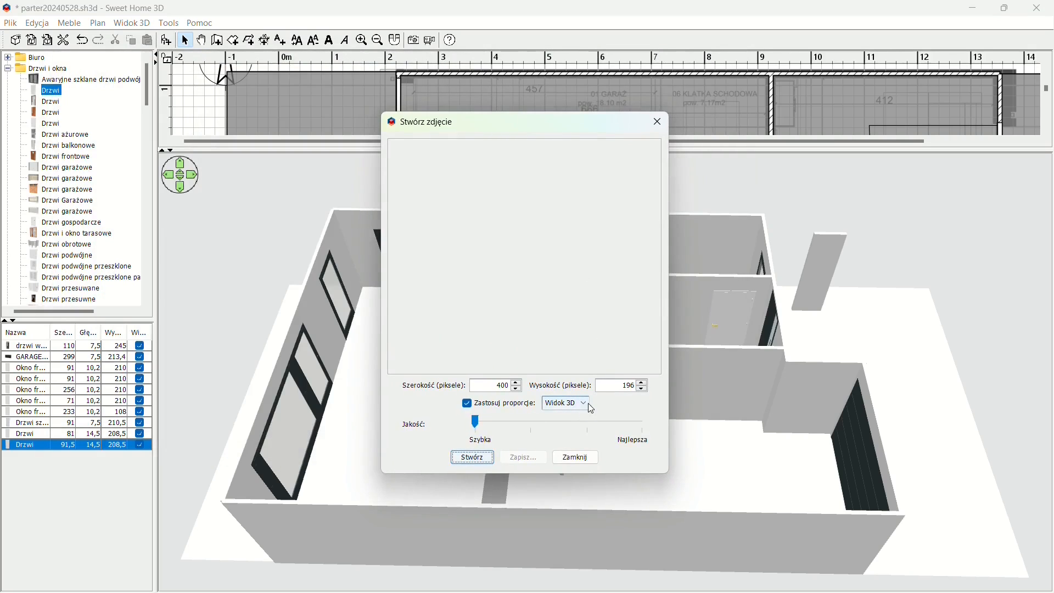
left_click(574, 405)
left_click(607, 409)
mouse_move(587, 426)
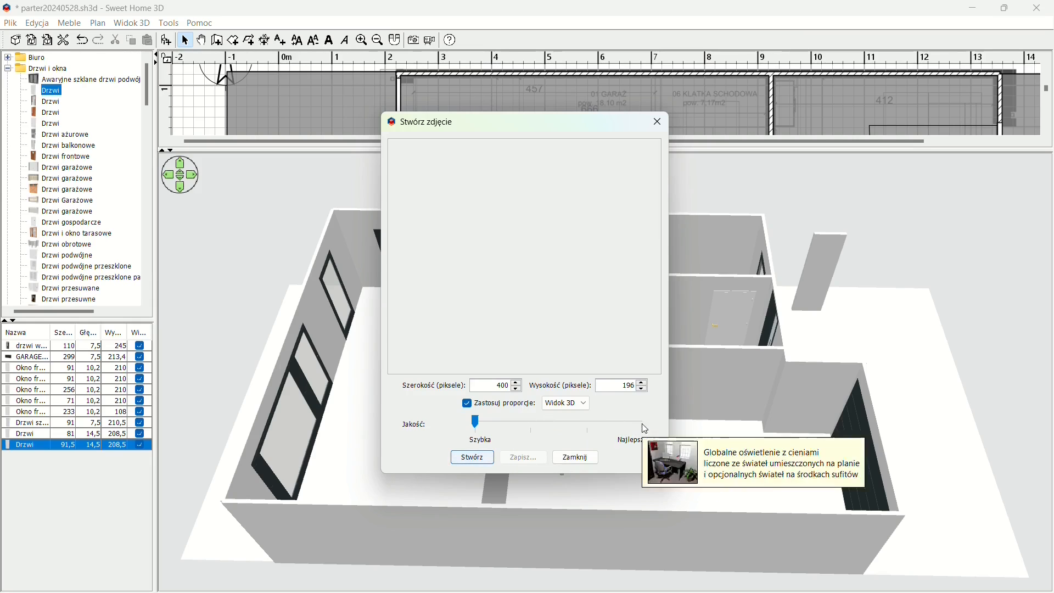
left_click_drag(563, 430, 642, 405)
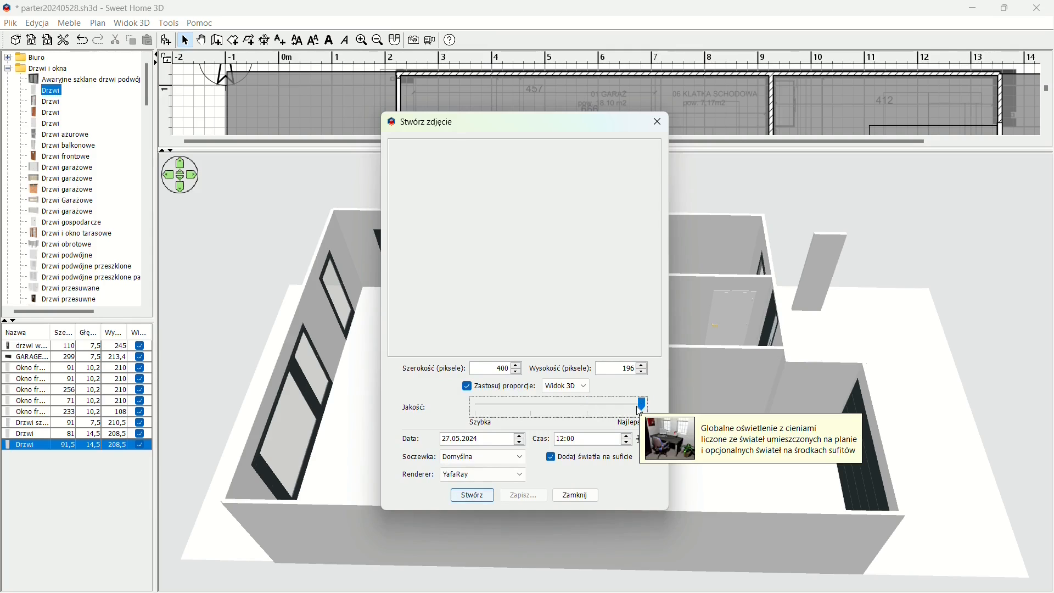
- Set the photo width to 1920 pixels and choose the YafaRay renderer
double_click(499, 367)
type("1920")
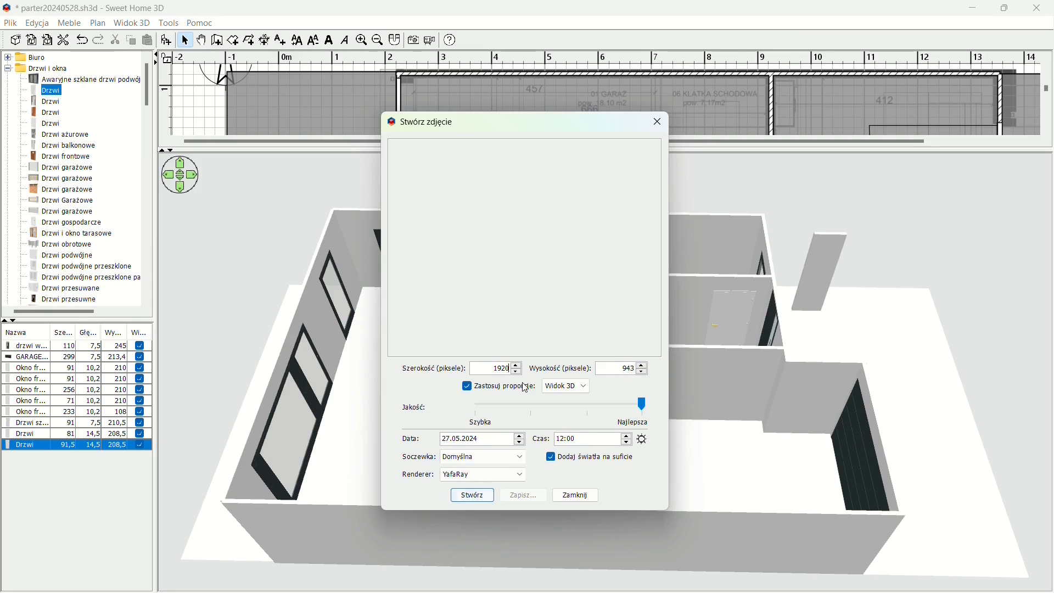
key("Tab")
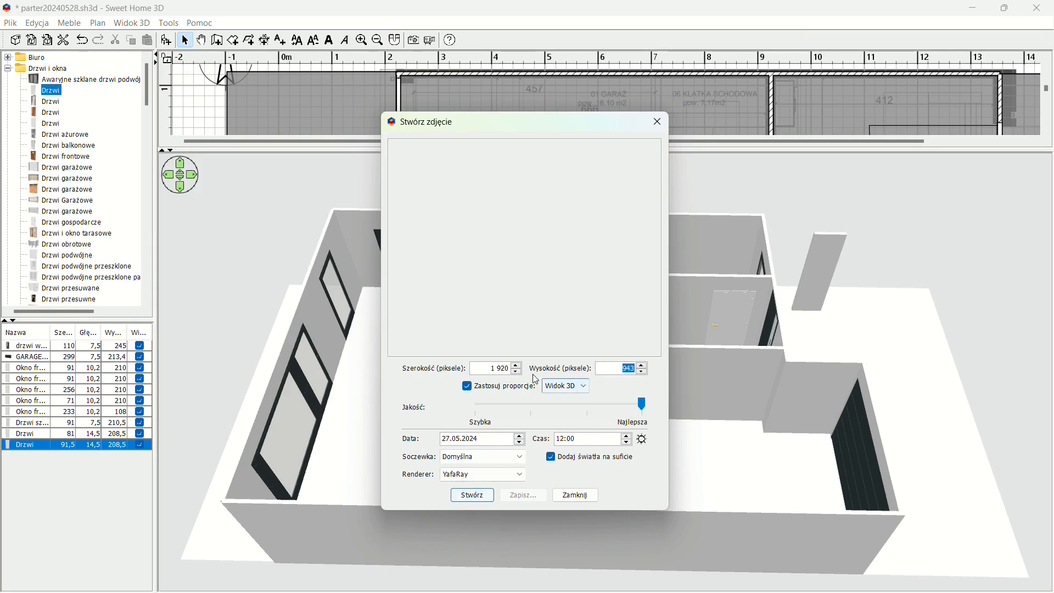
left_click(482, 474)
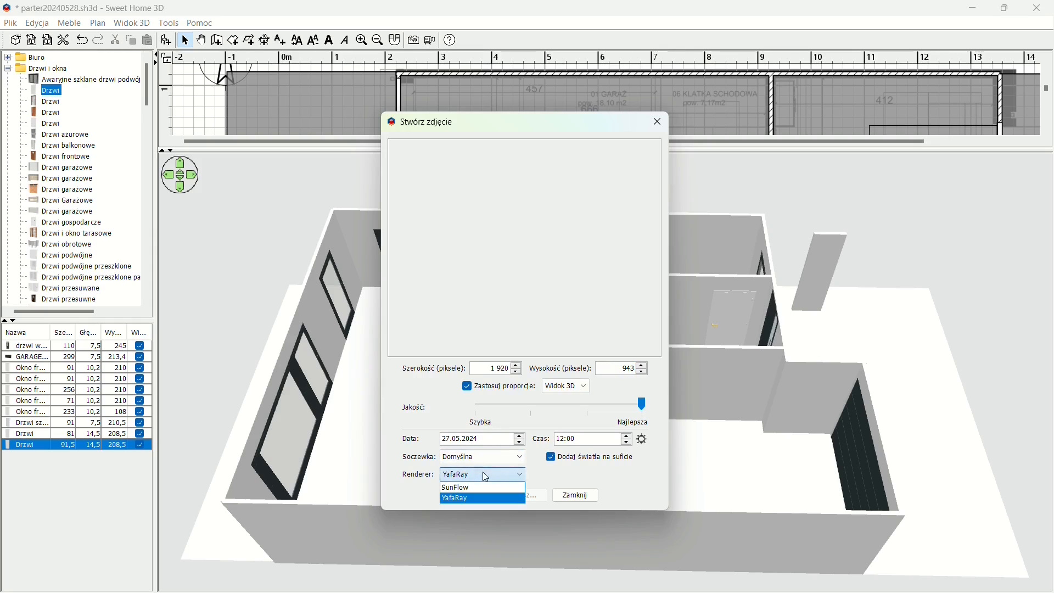
left_click(468, 500)
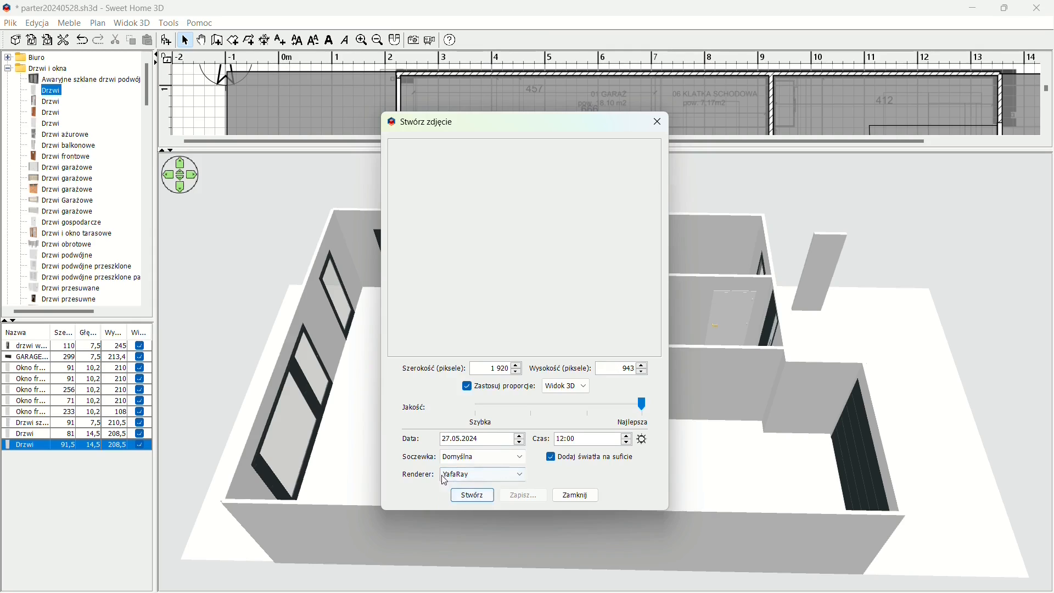
- Render the photo, save it as parter20240528.png and view the saved image enlarged
left_click(473, 497)
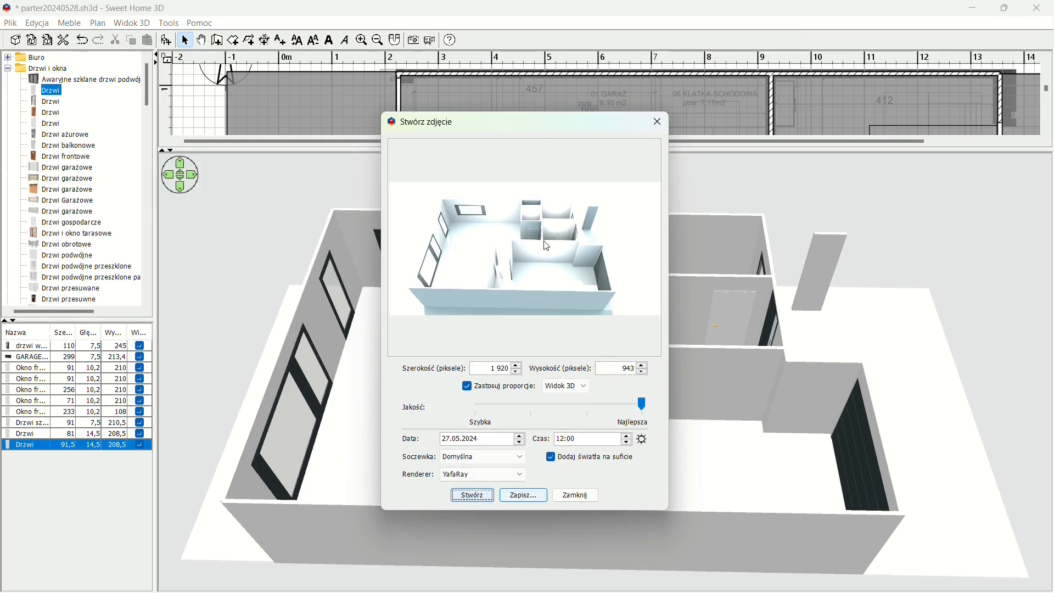
left_click(524, 496)
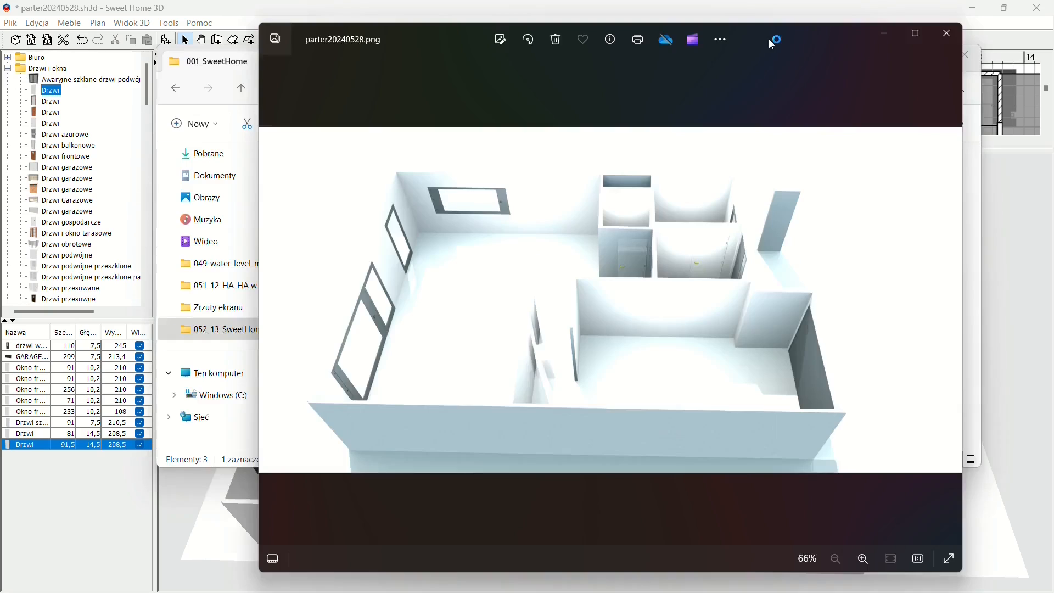
double_click(769, 40)
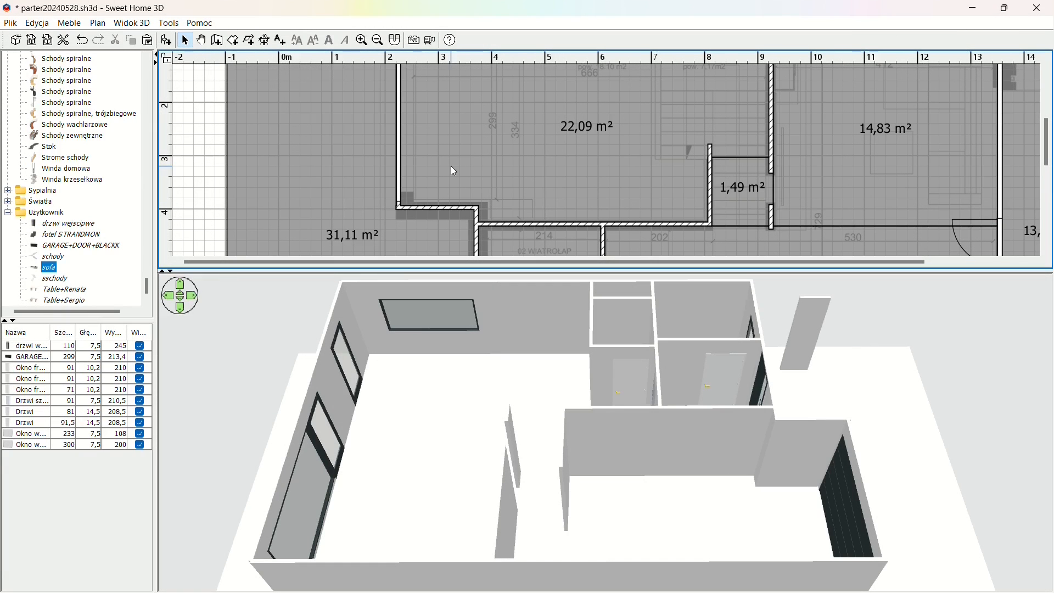
- Enlarge the plan area and place the fotel STRANDMON armchair in the 14,83 m² room
left_click_drag(571, 347, 551, 391)
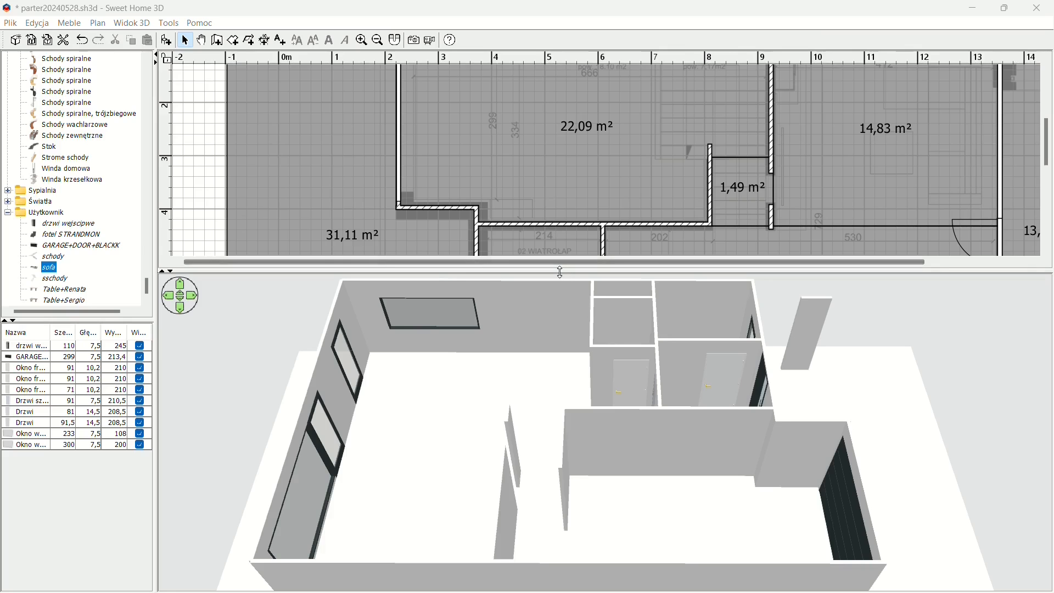
left_click_drag(560, 273, 548, 377)
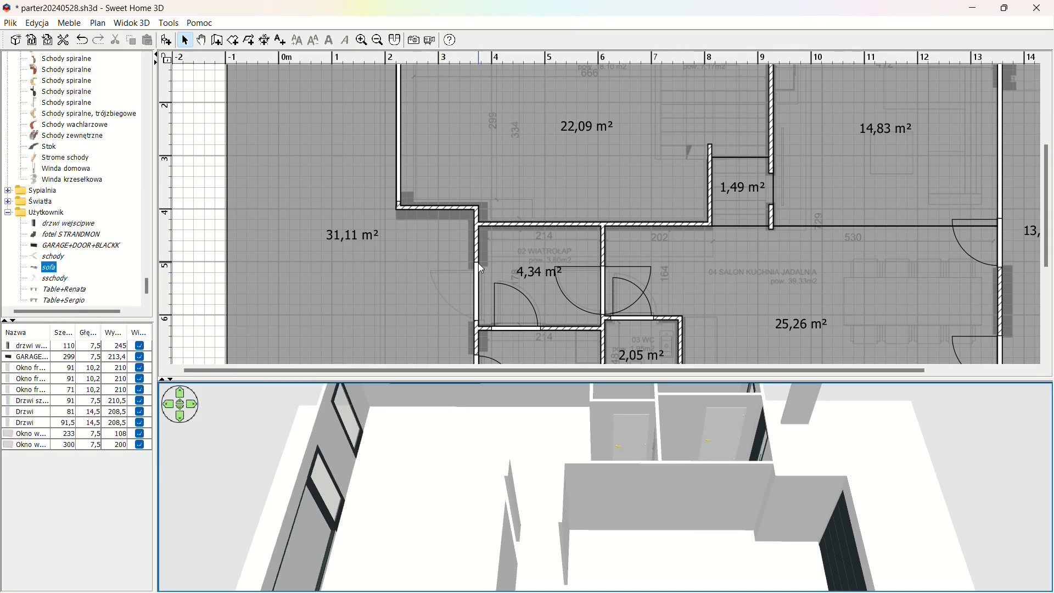
left_click_drag(66, 234, 925, 126)
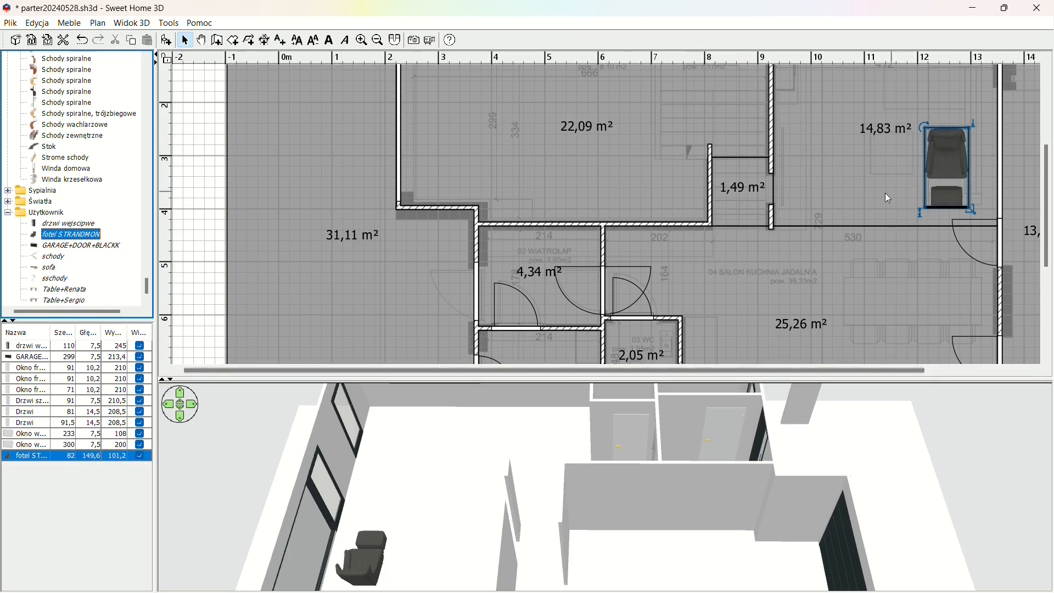
- Rotate the armchair diagonally, move it close to the room's outer wall and check it in 3D
left_click(995, 175)
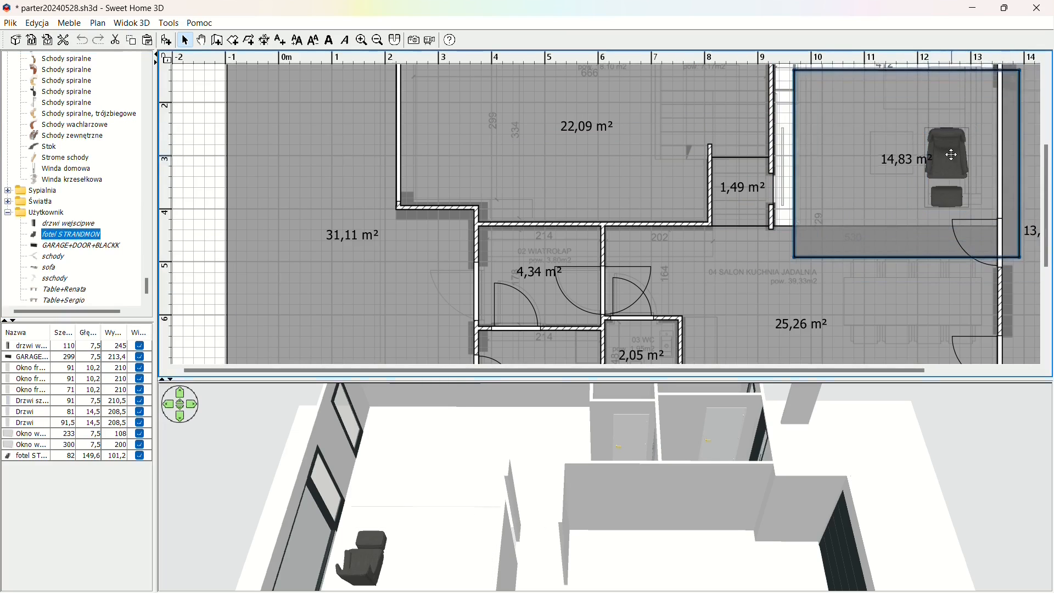
left_click(960, 145)
left_click_drag(926, 127, 1007, 207)
left_click_drag(952, 175, 957, 197)
left_click(433, 482)
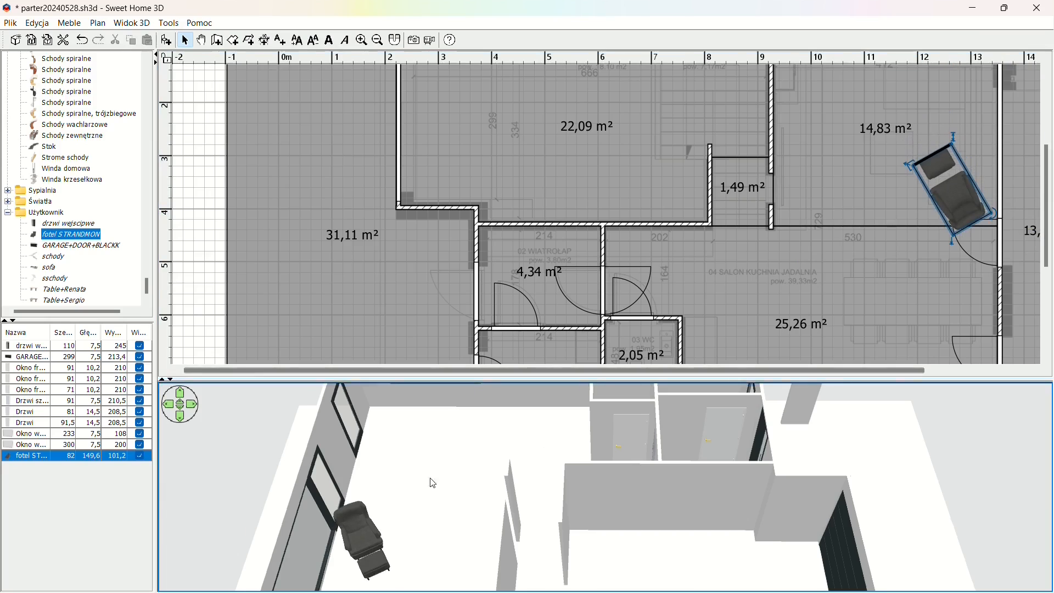
left_click_drag(430, 478, 436, 448)
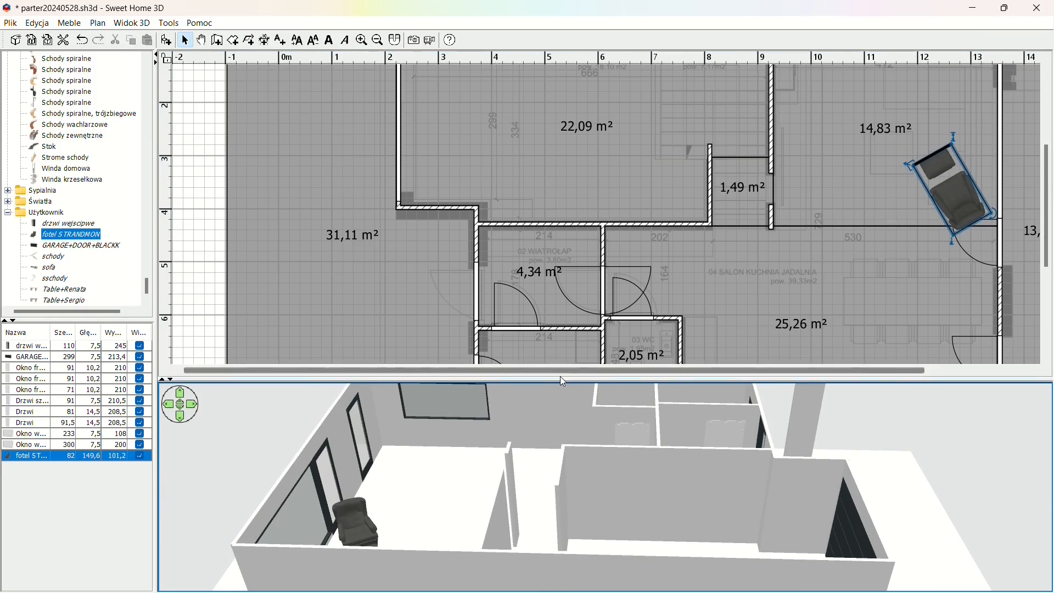
- Place the sofa from the user's own furniture in the 14,83 m² room, along the wall opposite the armchair
left_click_drag(559, 376, 560, 249)
left_click_drag(451, 465, 591, 331)
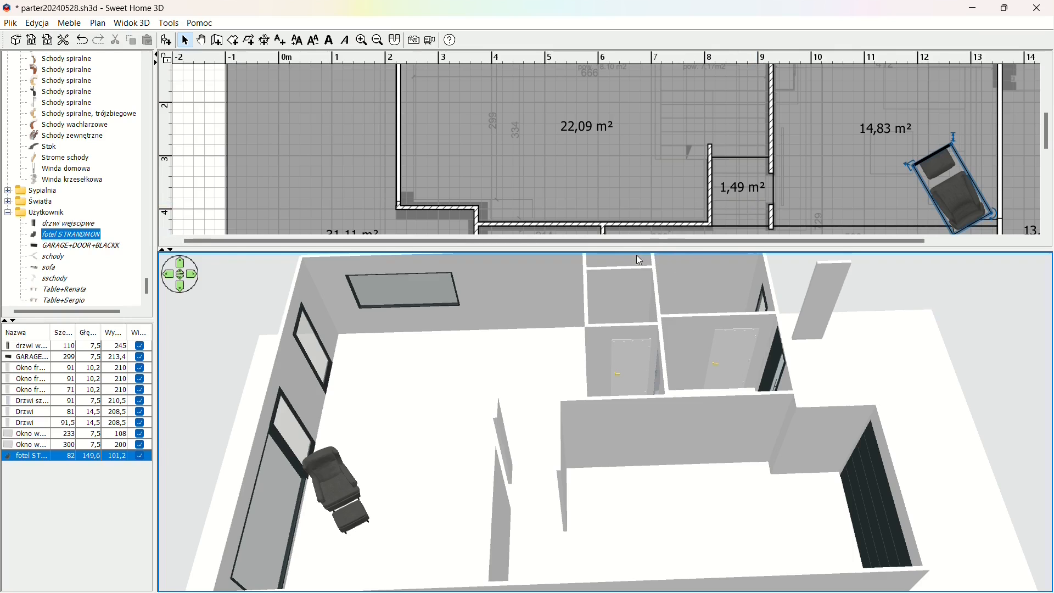
mouse_move(501, 384)
left_mouse_down()
mouse_move(379, 362)
mouse_move(452, 384)
mouse_move(516, 384)
left_mouse_up()
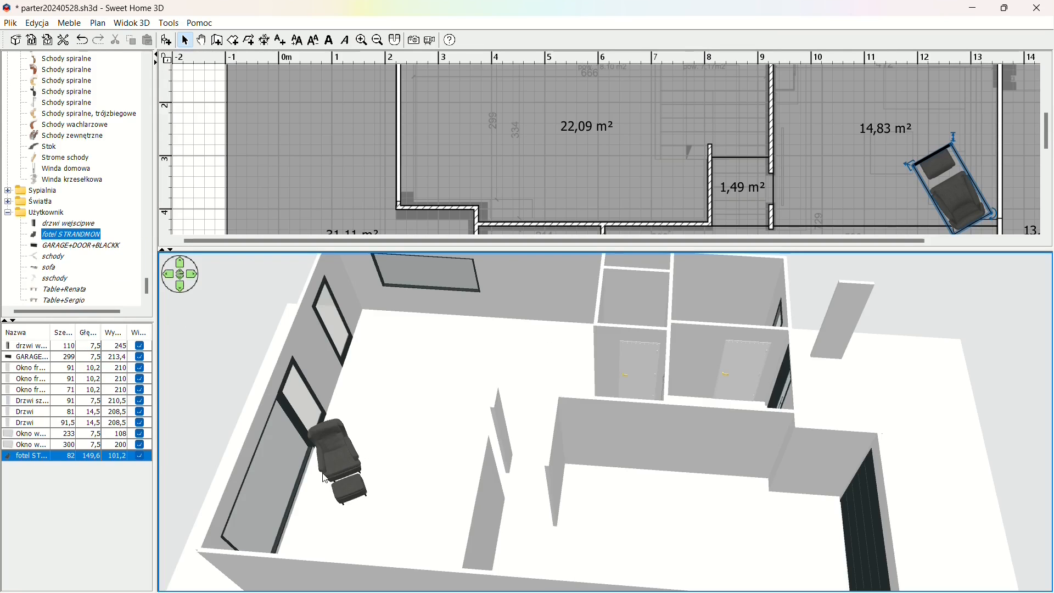
left_click_drag(409, 423, 609, 439)
left_click_drag(48, 267, 834, 186)
- Open the sofa's properties and set its width to 300 cm
double_click(838, 192)
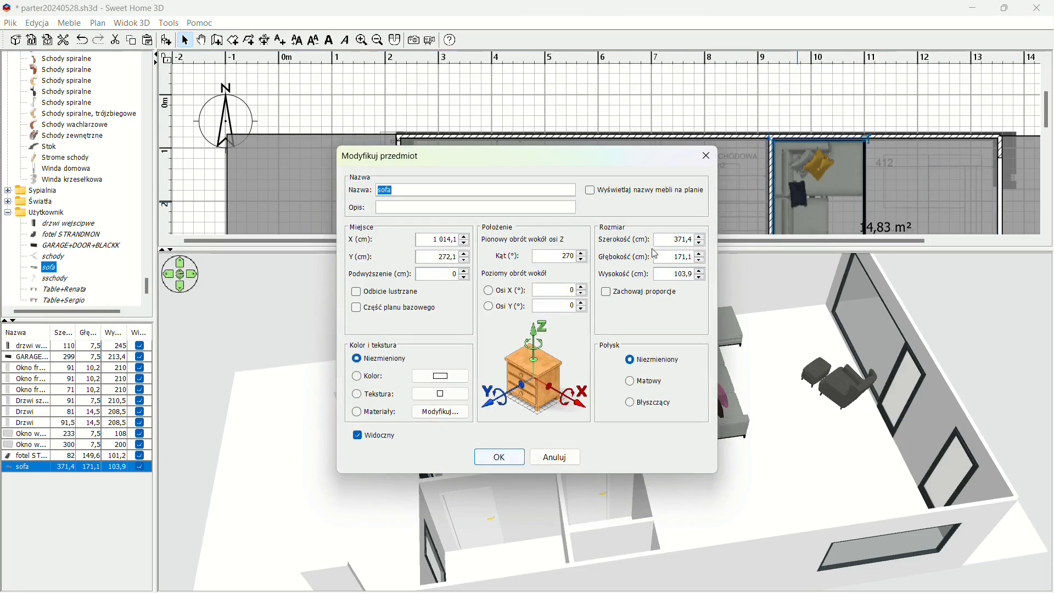
double_click(677, 240)
type("368,9")
double_click(676, 240)
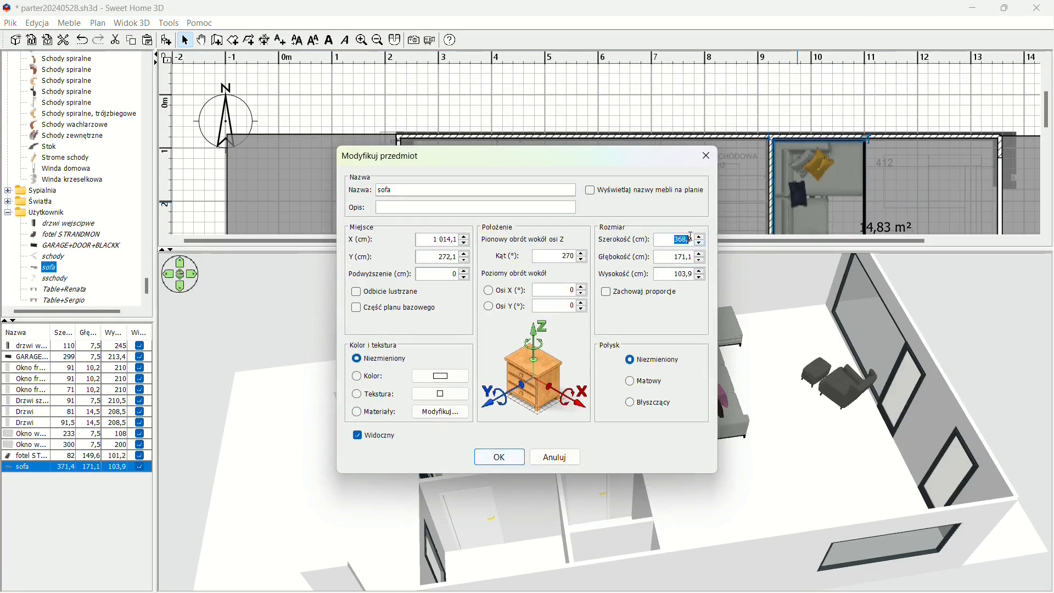
key("BackSpace")
type("300")
key("Tab")
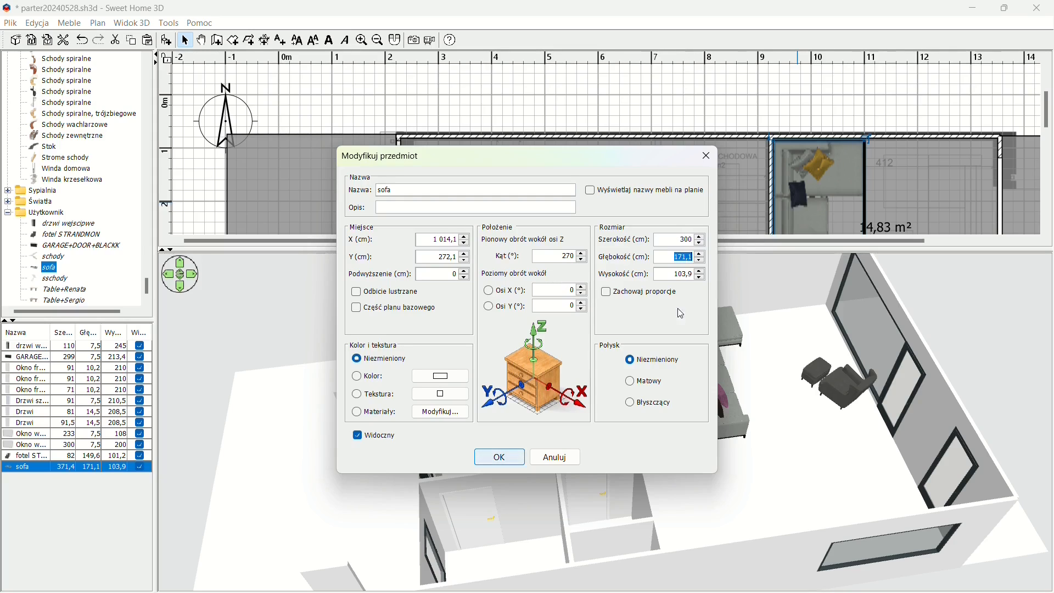
- Reduce the sofa's depth to 150,1 cm, apply the new size and move the sofa flush against the wall behind it
left_click(703, 266)
left_click(702, 266)
left_click(702, 267)
left_click(703, 266)
left_click(702, 266)
left_click(702, 266)
left_click(702, 266)
left_click(702, 266)
left_click(702, 263)
left_click(701, 263)
left_click(701, 262)
left_click(701, 261)
left_click(485, 463)
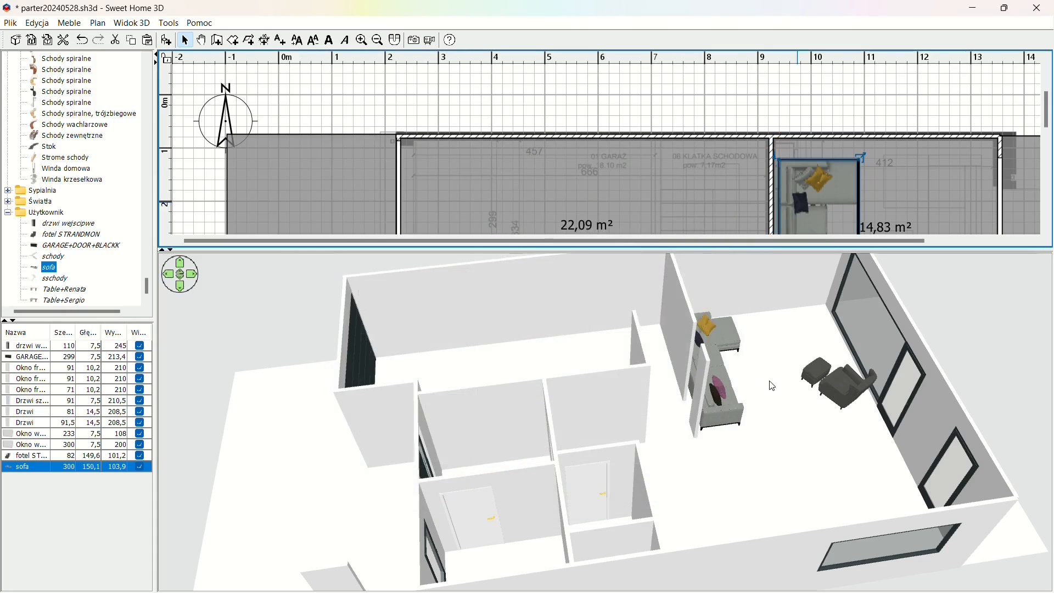
left_click_drag(844, 250, 846, 451)
mouse_move(805, 209)
left_mouse_down()
mouse_move(811, 217)
mouse_move(801, 213)
left_mouse_up()
- Open the sofa's furniture materials, look through the model's materials and select _07_-_Default1
double_click(802, 213)
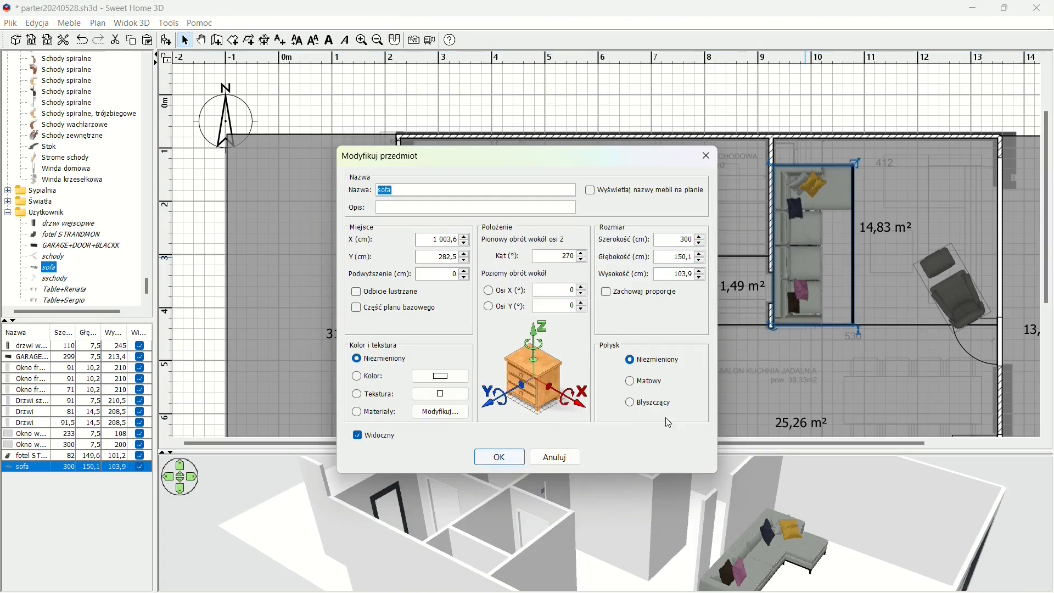
left_click(432, 417)
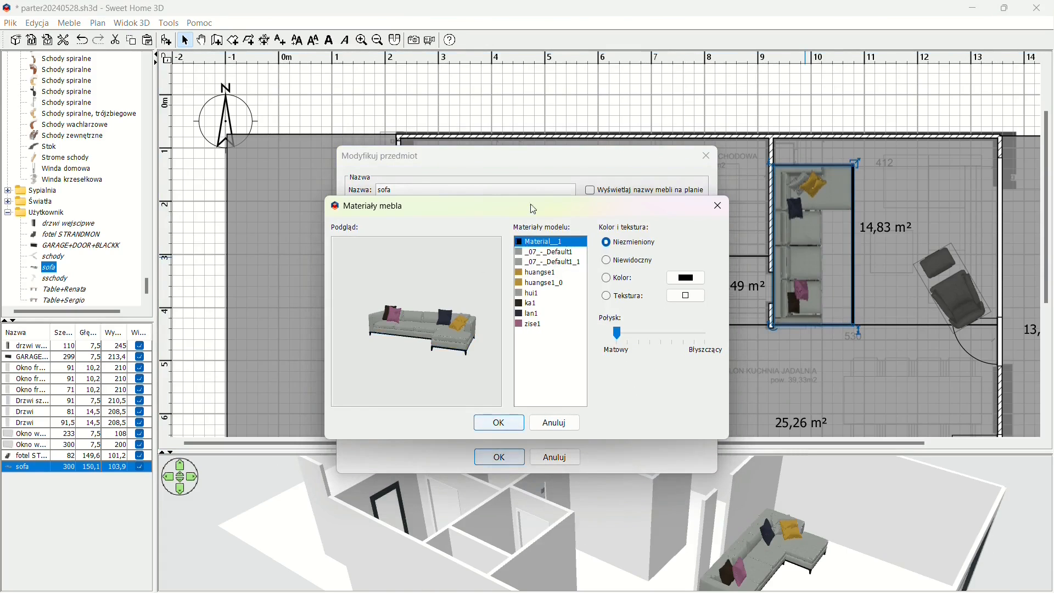
key("Escape")
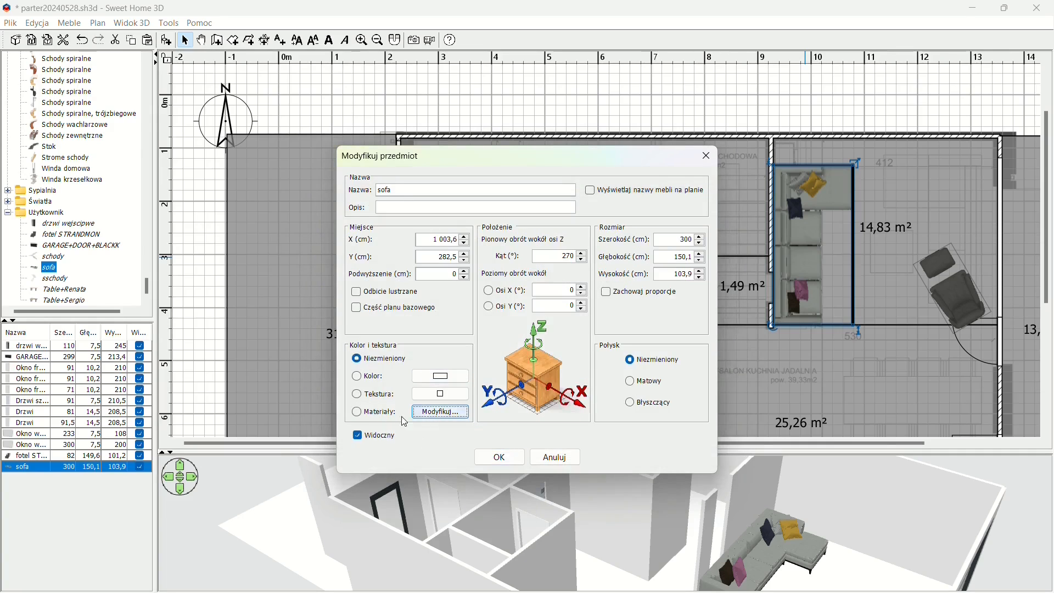
left_click(424, 415)
left_click(545, 283)
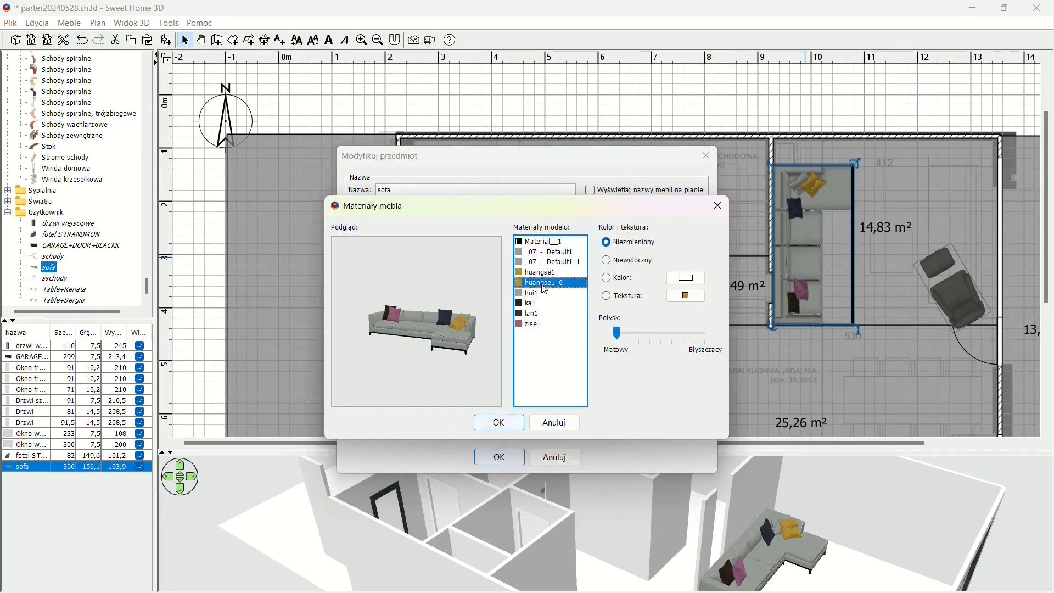
left_click(532, 302)
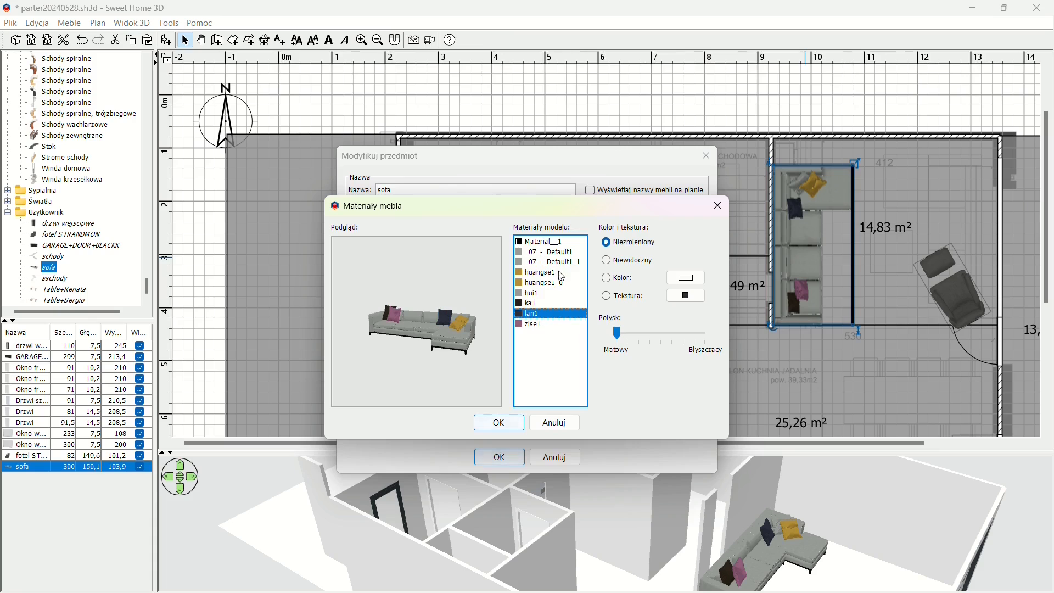
left_click(547, 242)
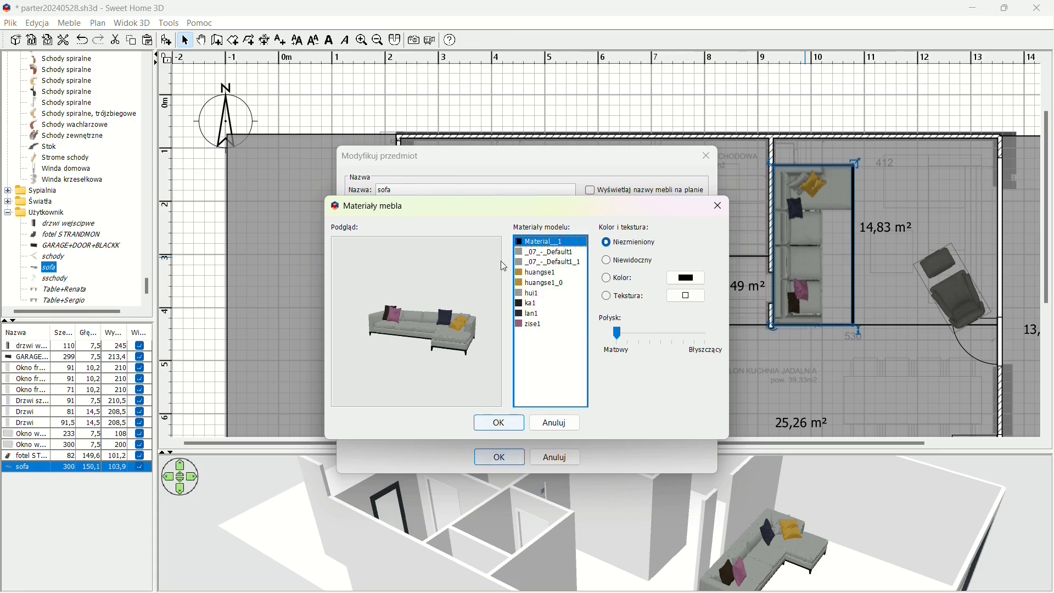
left_click(544, 253)
left_click(538, 260)
left_click(537, 254)
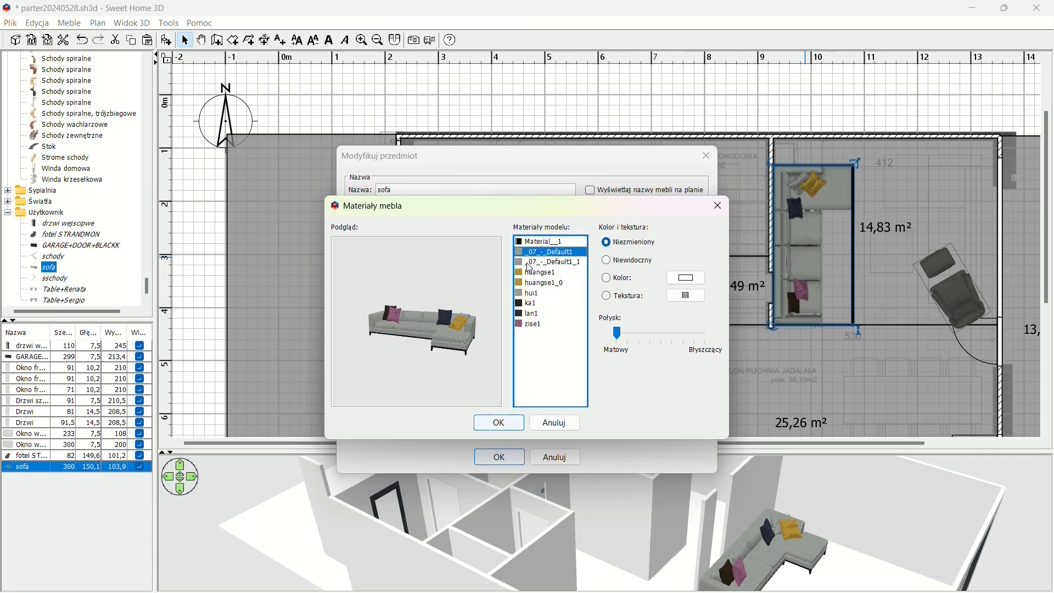
- Try out asphalt and fabric textures for the sofa's _07_-_Default1 material, then cancel the texture selection
left_click(645, 278)
left_click(648, 297)
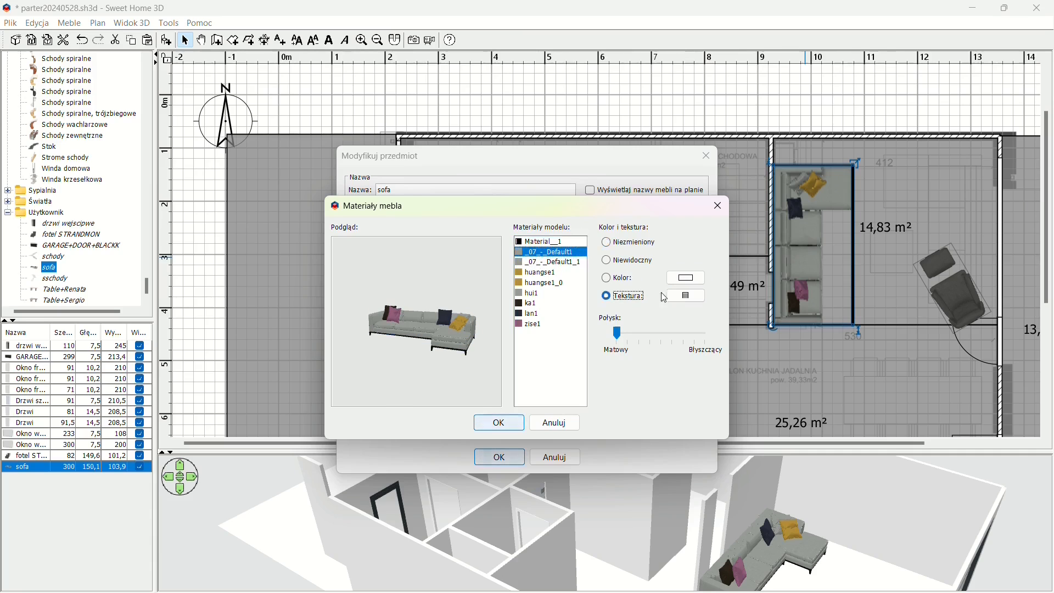
left_click(681, 297)
left_click(439, 338)
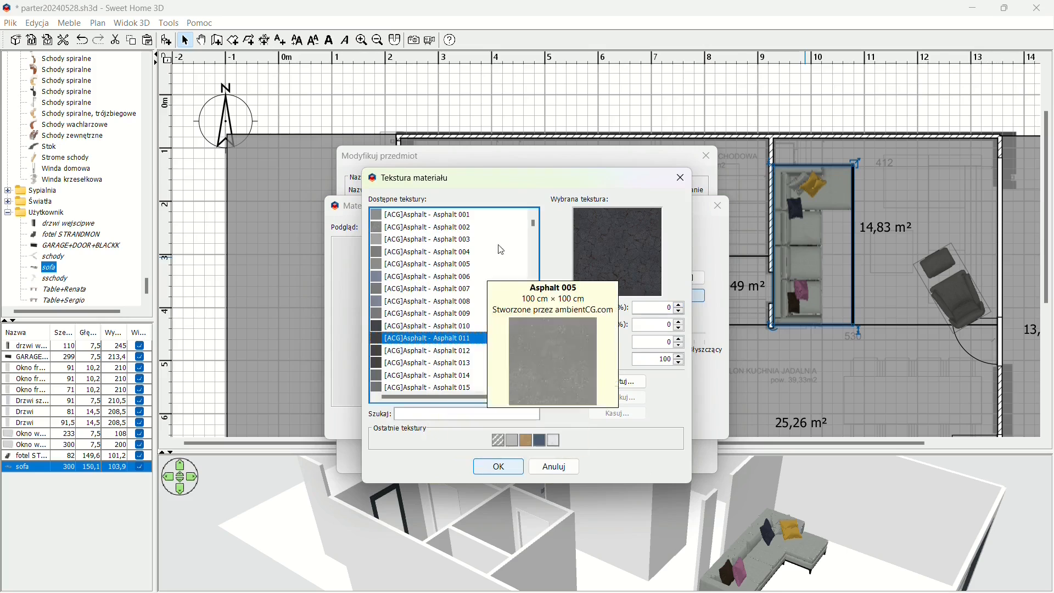
left_click_drag(534, 224, 538, 251)
left_click(460, 266)
left_click(442, 279)
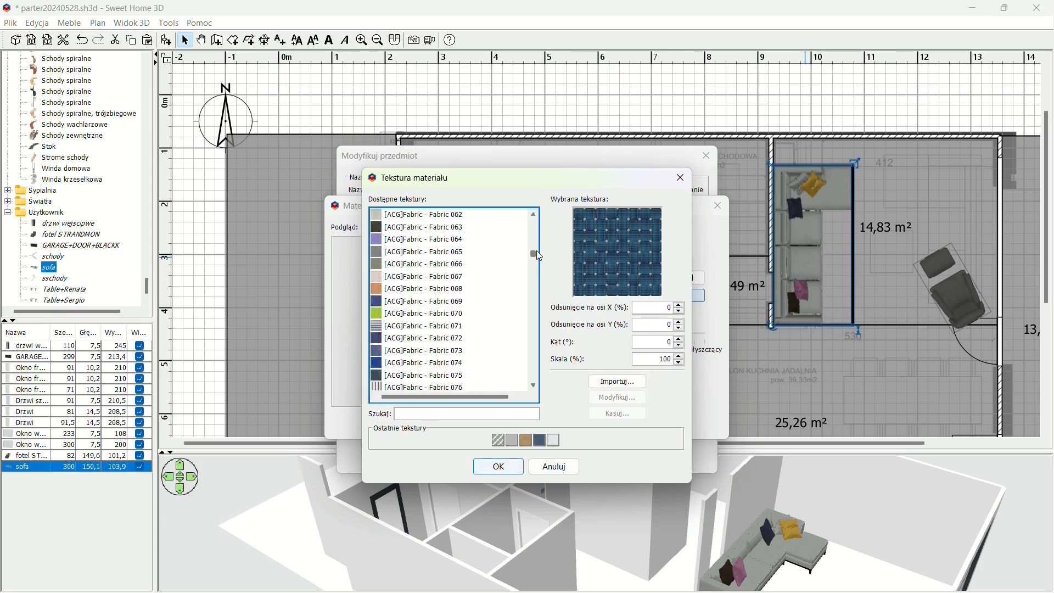
left_click(405, 315)
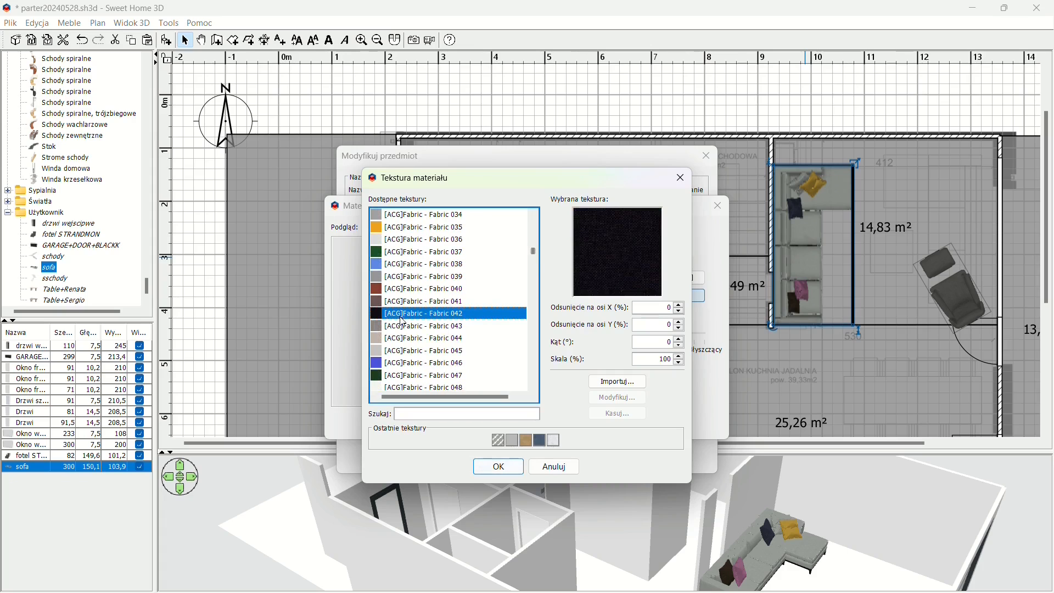
left_click(407, 376)
left_click_drag(410, 305, 521, 499)
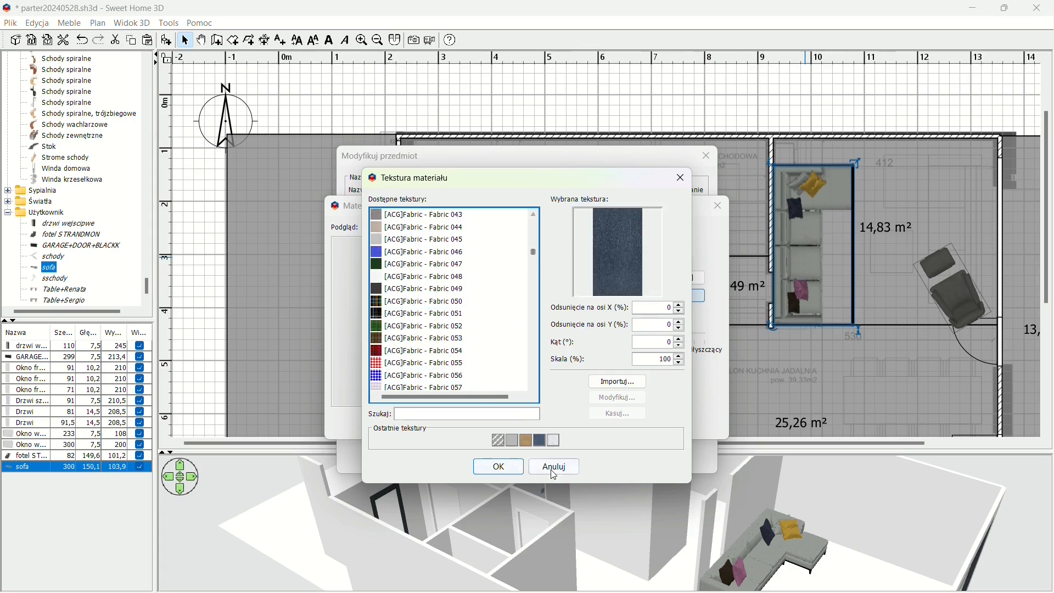
left_click(552, 470)
- Give the sofa's _07_-_Default1 material a plain colour, RAL 7016
left_click(606, 278)
left_click(686, 278)
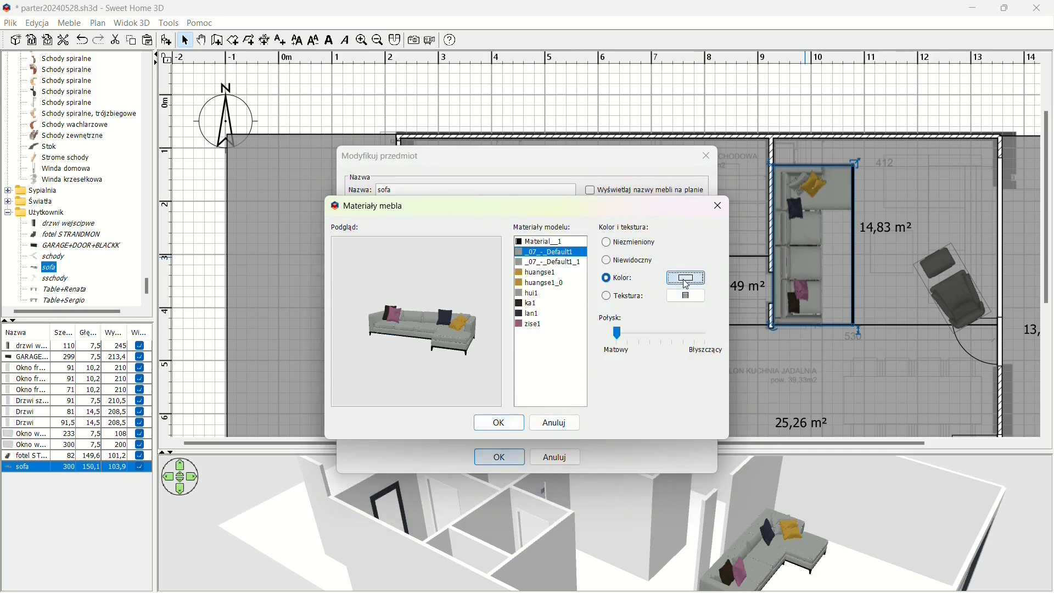
left_click(626, 321)
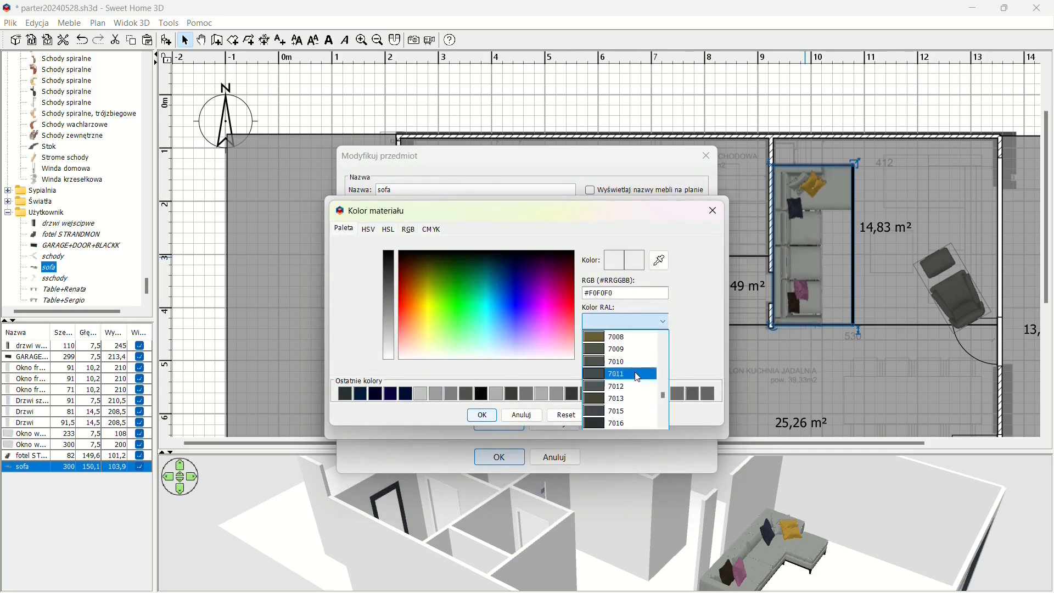
left_click(617, 425)
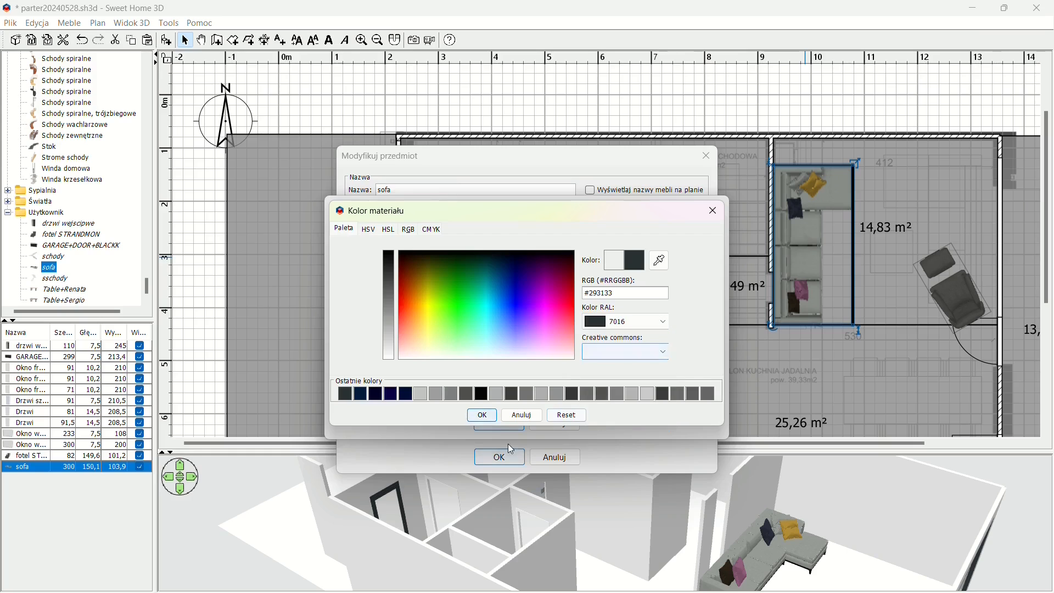
left_click(478, 416)
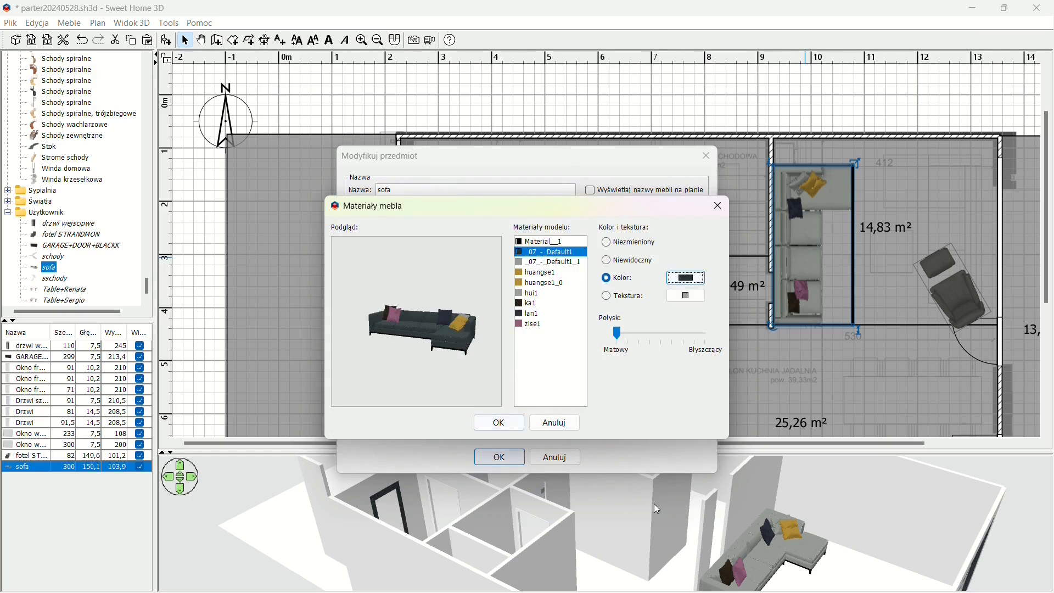
- Apply the material changes to the sofa and view its new colour in 3D
left_click(557, 256)
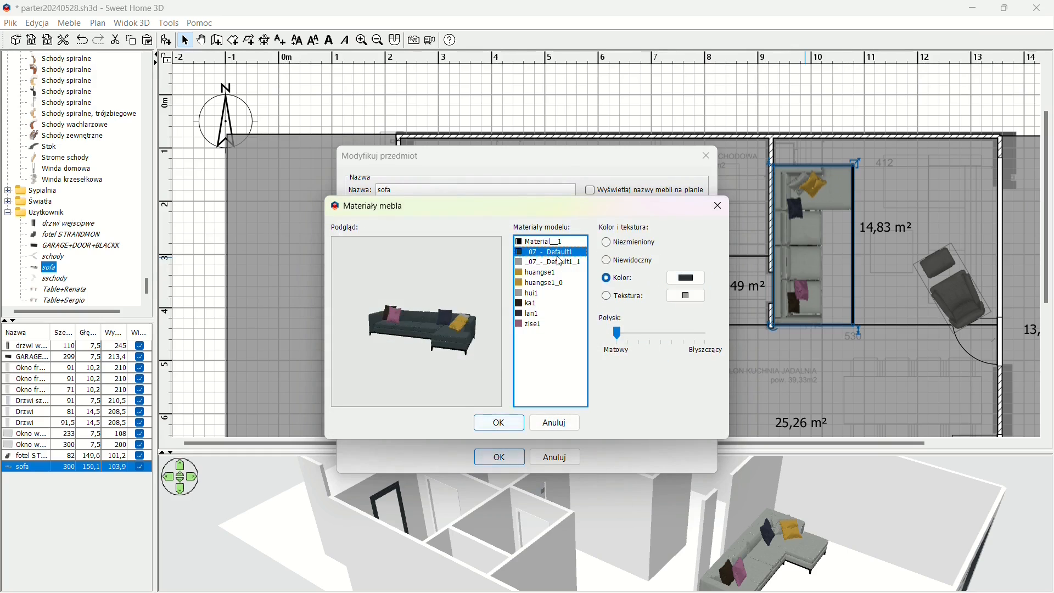
left_click(497, 424)
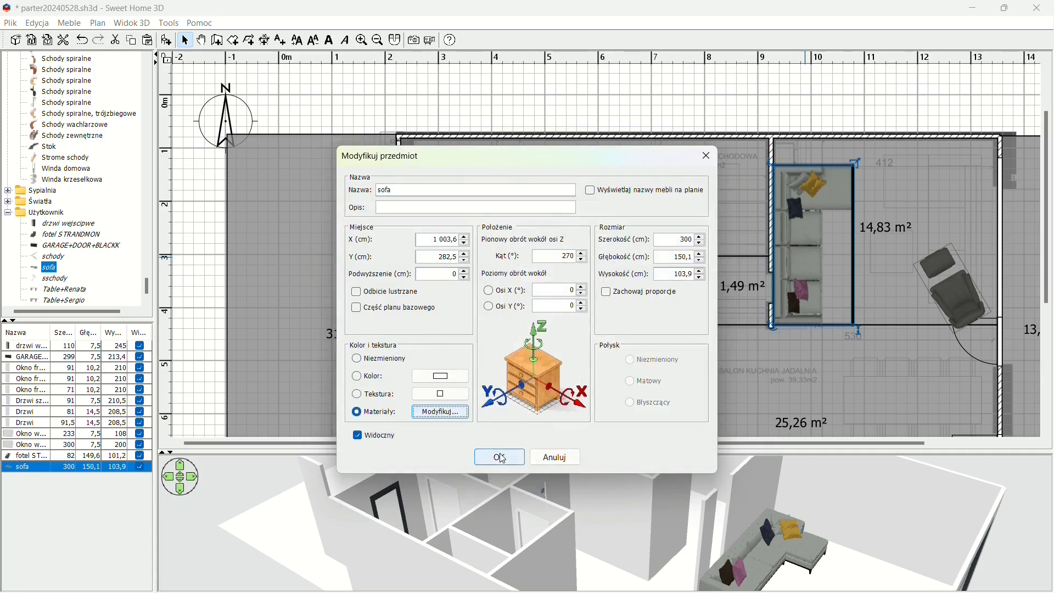
left_click(498, 455)
left_click_drag(898, 537, 539, 570)
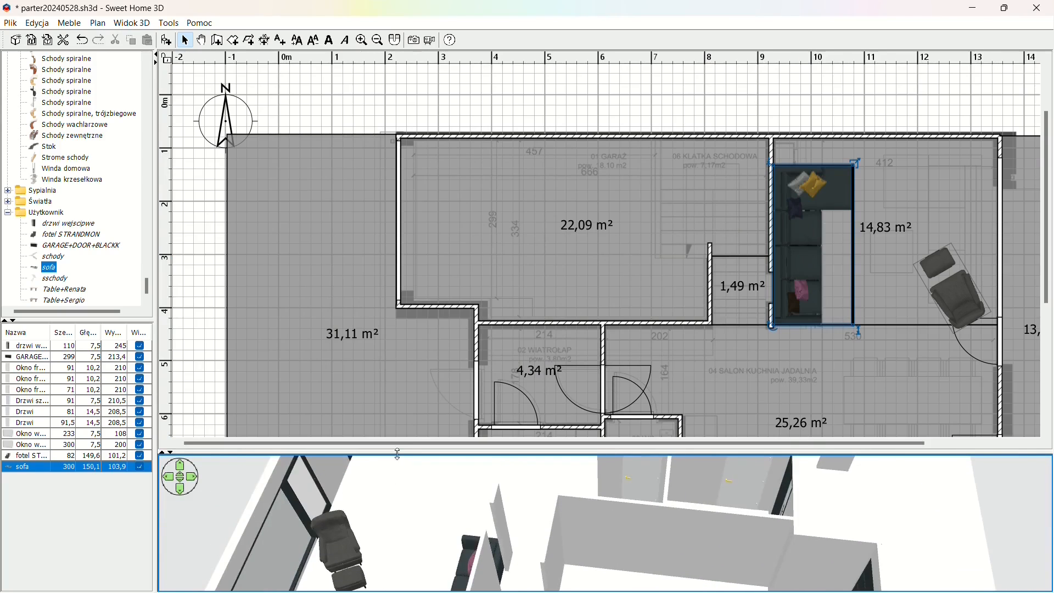
- Recolour the sofa's _07_-_Default1 material with #4A4947 sampled from the armchair on the plan and apply the change
double_click(814, 240)
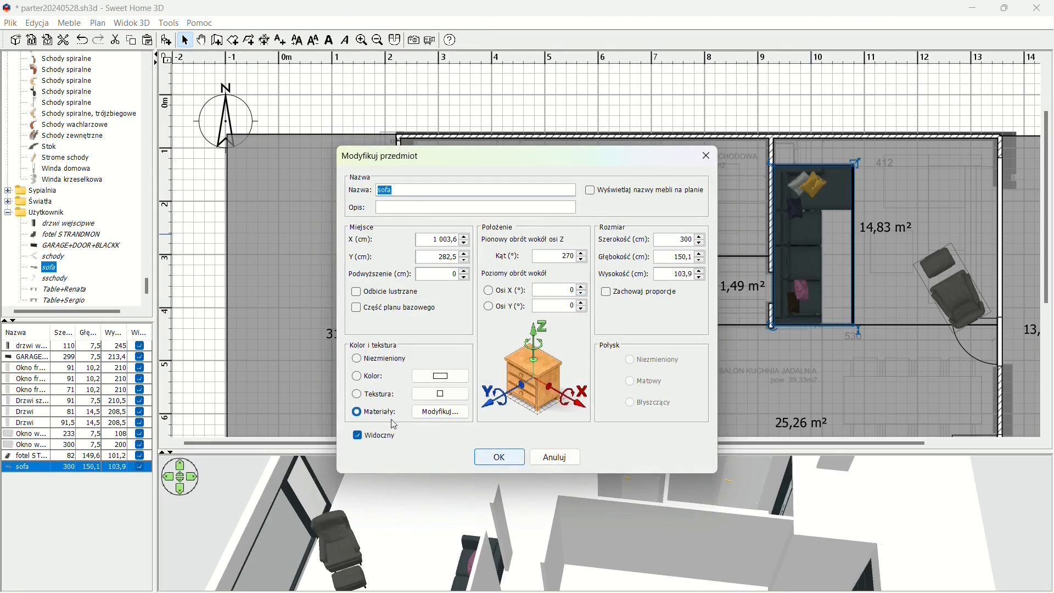
left_click(441, 412)
left_click(622, 277)
left_click(686, 278)
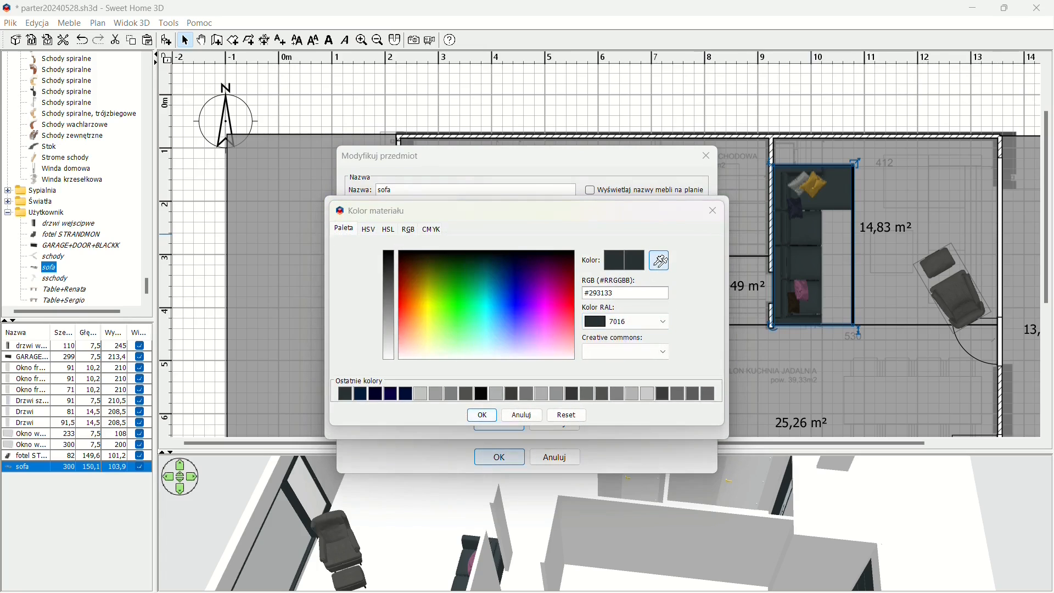
left_click(954, 295)
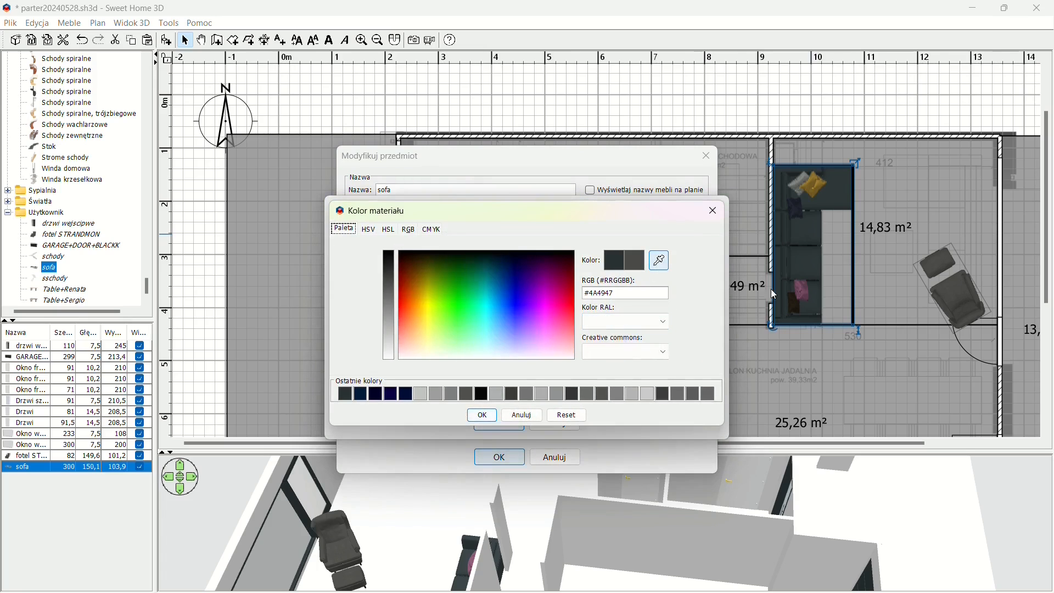
left_click(482, 416)
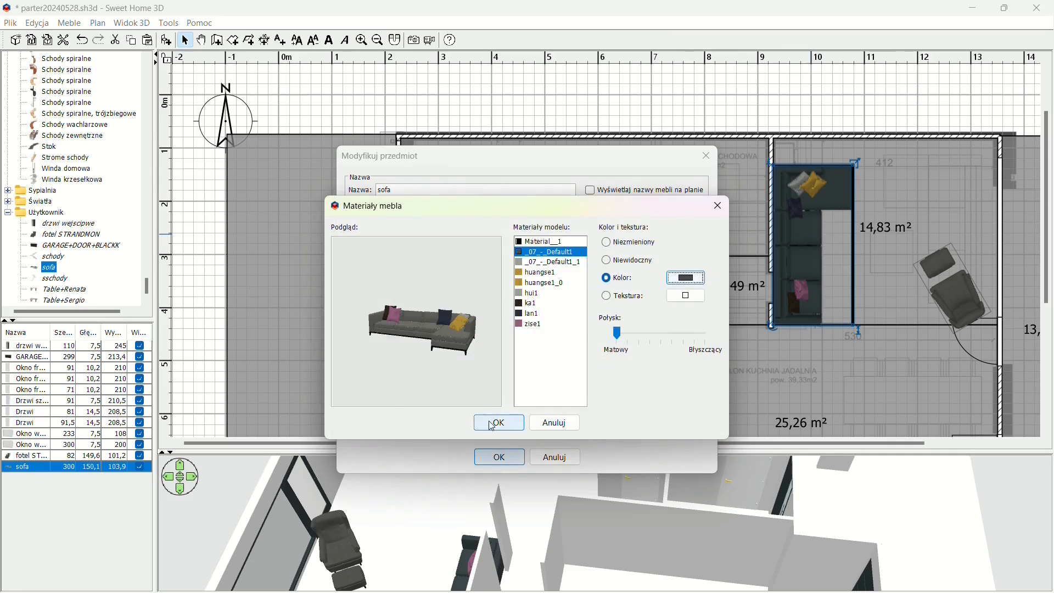
left_click(491, 423)
left_click(497, 456)
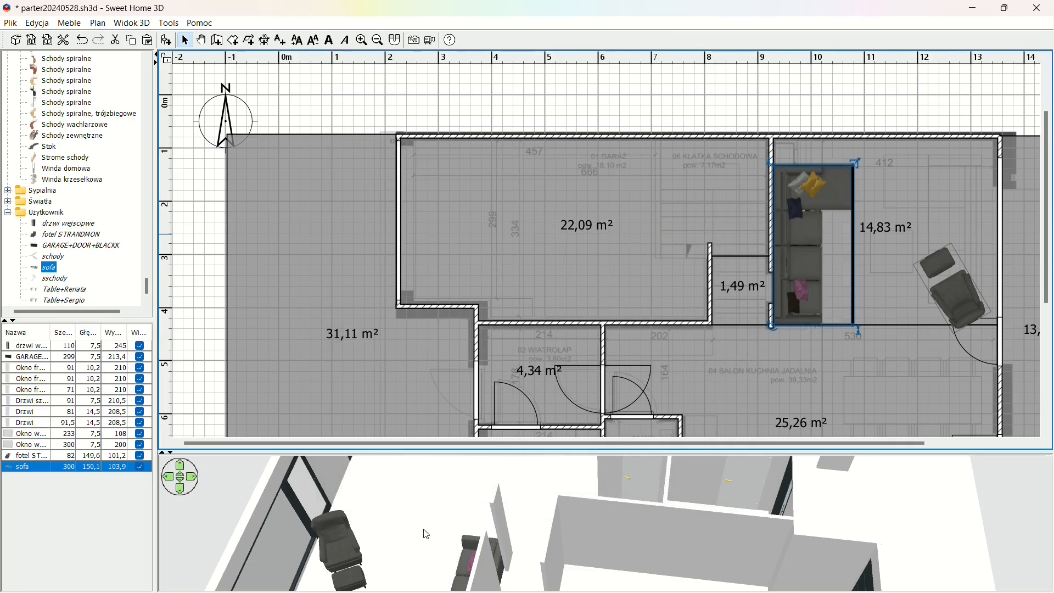
- Enlarge the 3D view and examine the sofa, armchair and surrounding rooms from several angles
left_click_drag(433, 529, 483, 487)
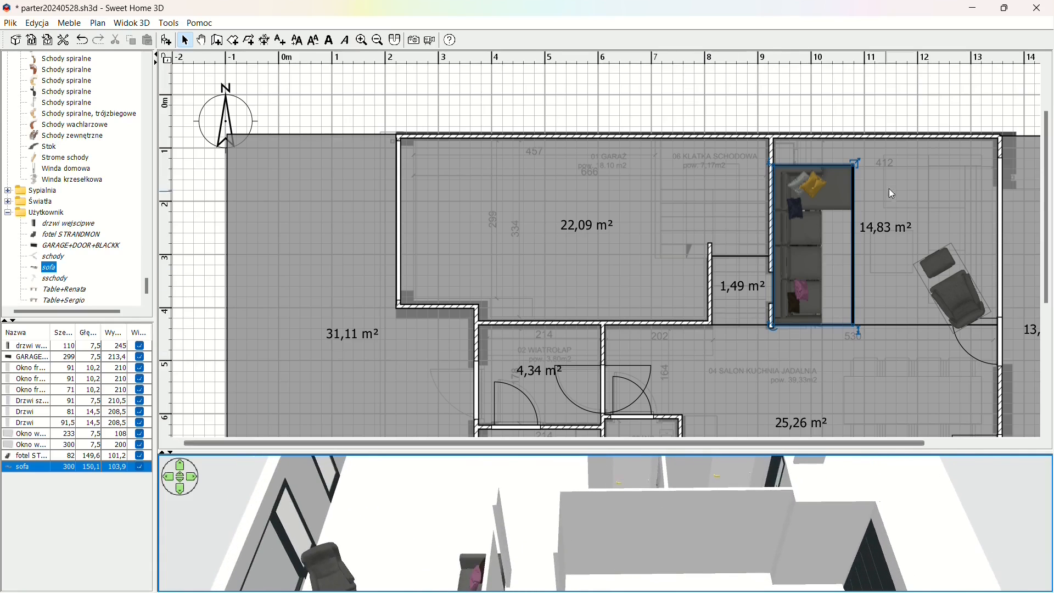
left_click_drag(471, 536, 545, 229)
left_click_drag(545, 390, 560, 418)
right_click_drag(558, 412, 555, 419)
left_click(865, 310)
mouse_move(868, 316)
left_mouse_down()
mouse_move(854, 330)
mouse_move(859, 308)
mouse_move(870, 304)
mouse_move(862, 326)
left_mouse_up()
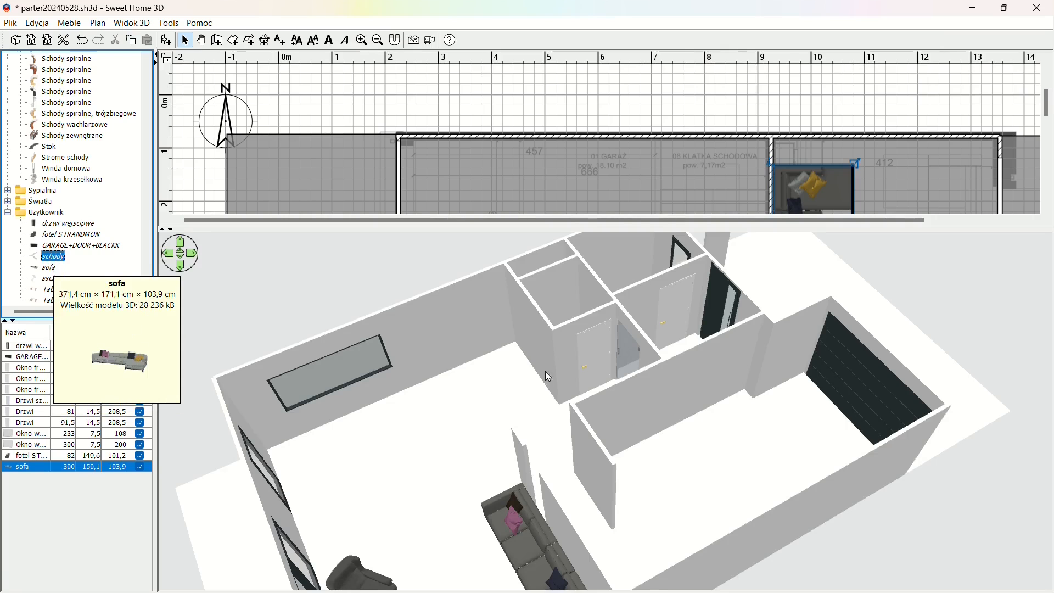
left_click_drag(545, 371, 426, 397)
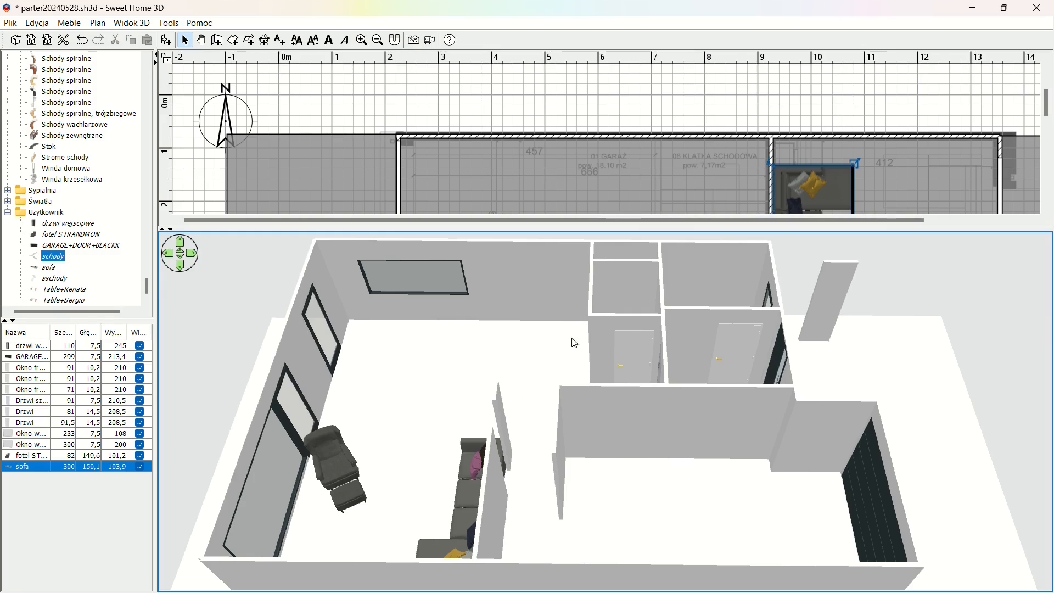
left_click_drag(575, 343, 441, 412)
scroll(739, 402, "up", 5)
left_click_drag(739, 402, 635, 459)
scroll(678, 519, "up", 3)
left_click_drag(671, 525, 906, 345)
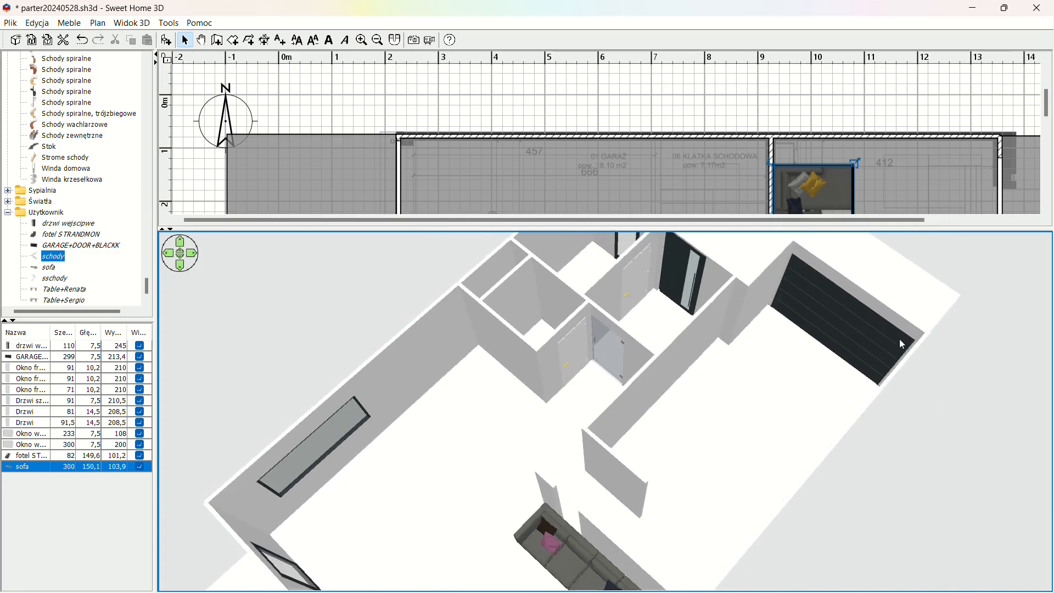
left_click_drag(635, 330, 550, 295)
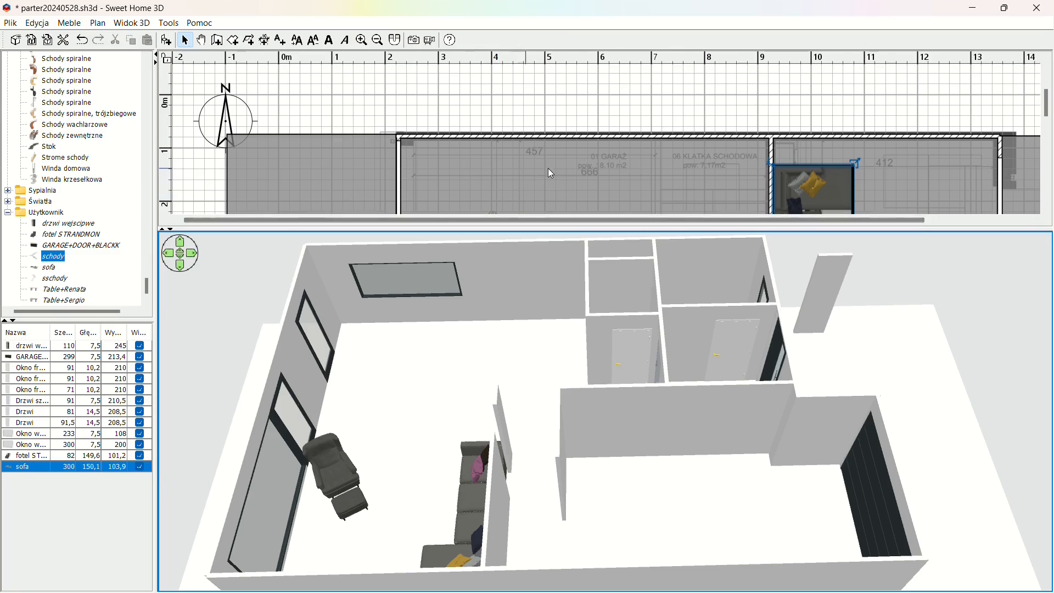
- Select the garage, the living room's outer wall and the short WC wall on the plan and compare them with the 3D view
left_click(585, 184)
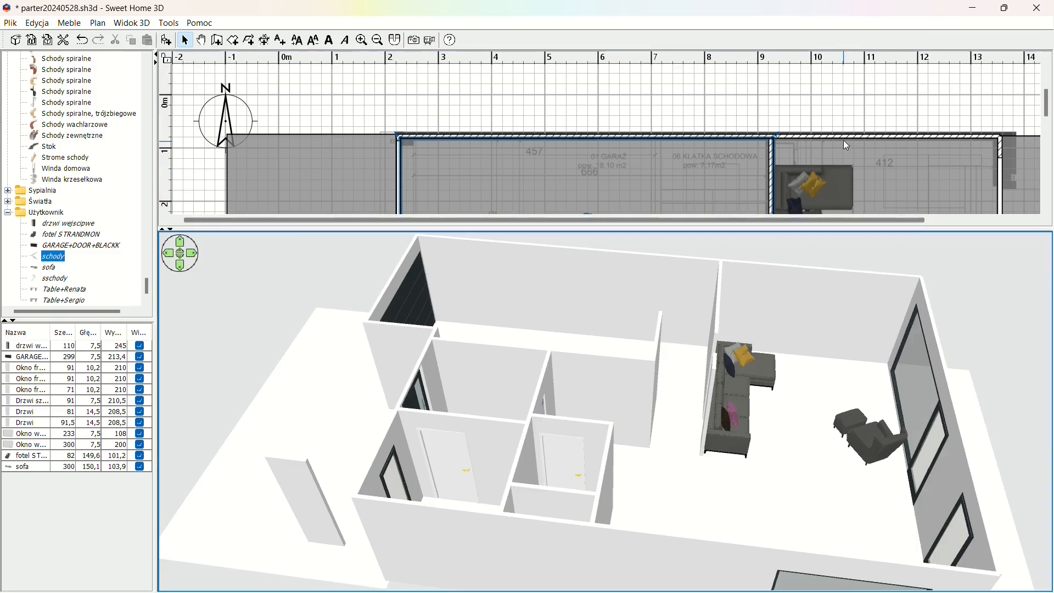
left_click(844, 136)
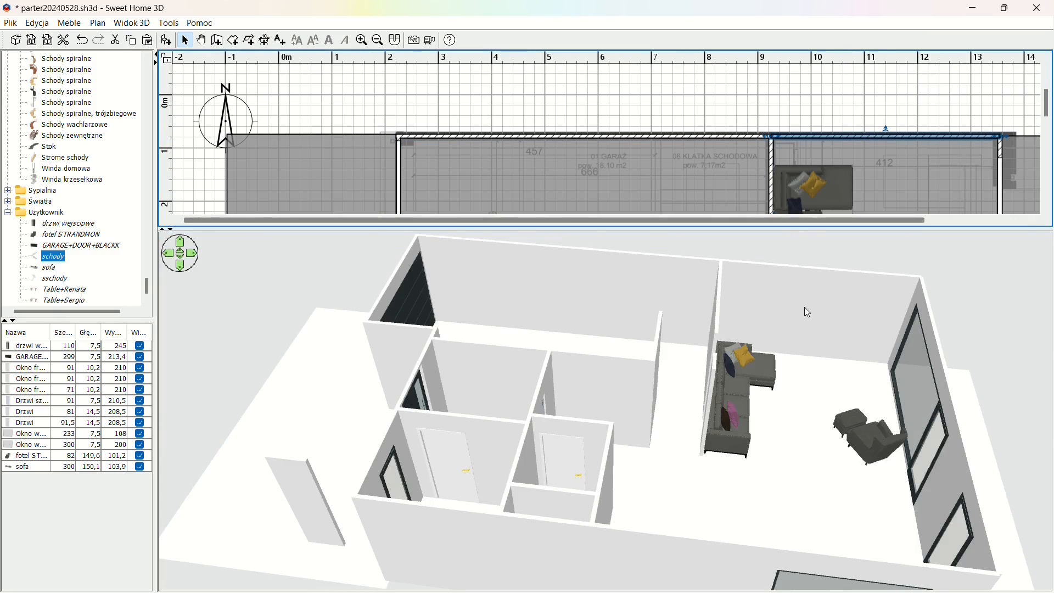
left_click_drag(776, 306, 741, 318)
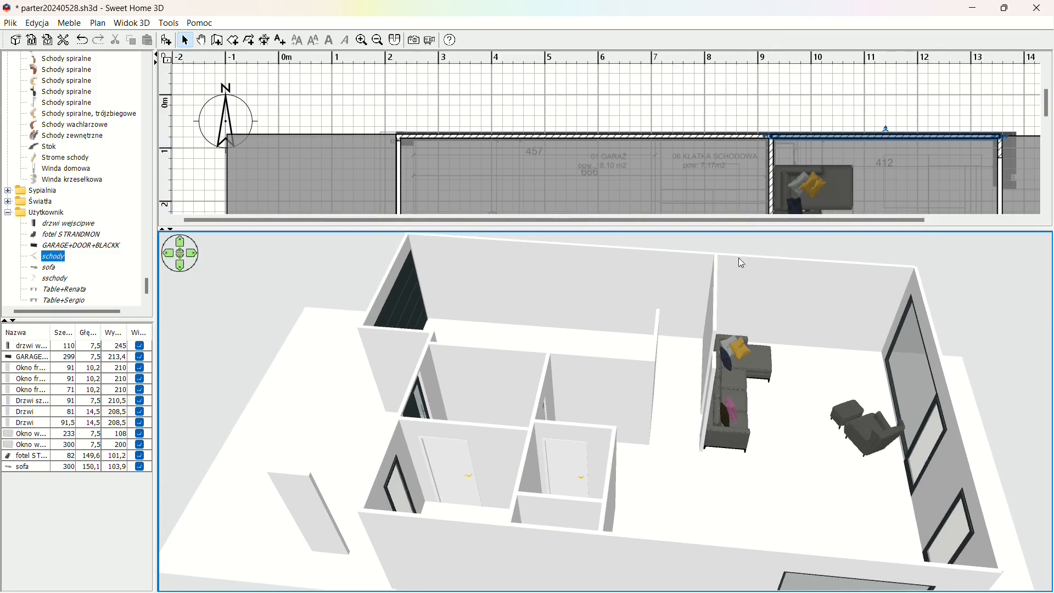
left_click_drag(802, 438, 387, 458)
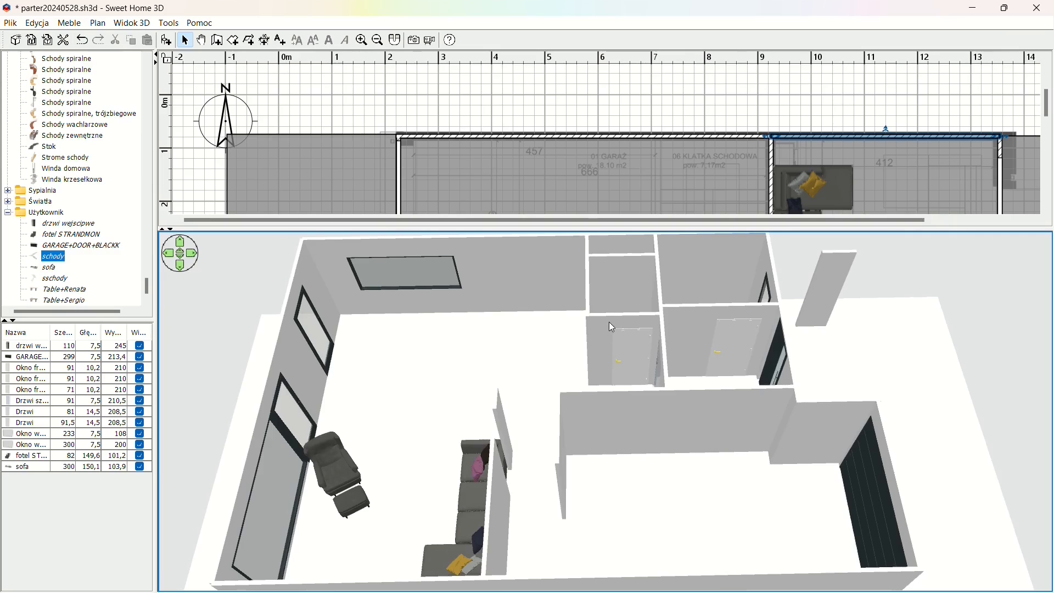
scroll(700, 170, "down", 5)
scroll(736, 152, "up", 2)
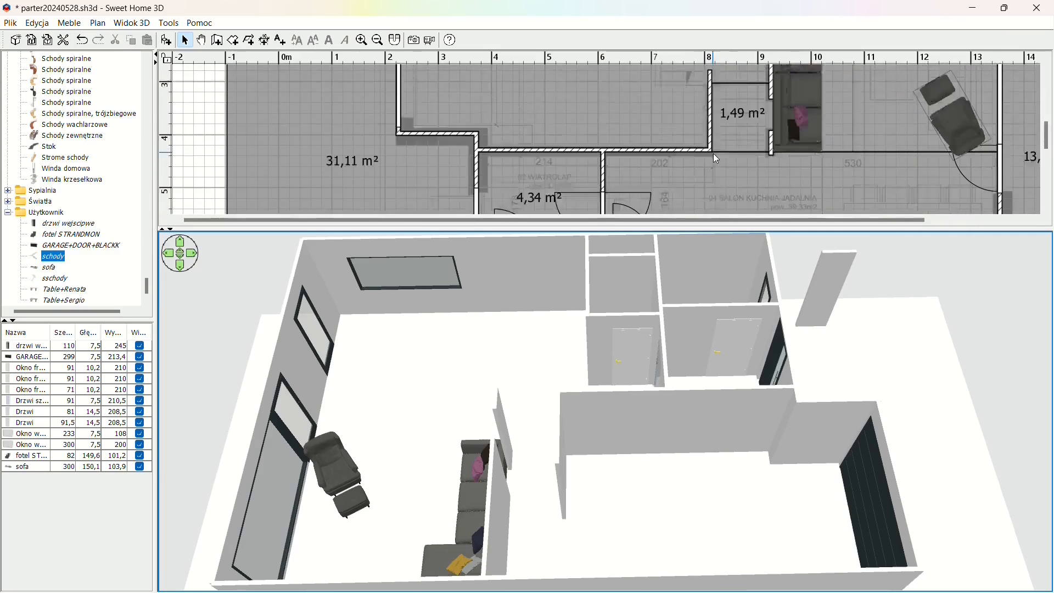
scroll(713, 153, "down", 4)
left_click(663, 113)
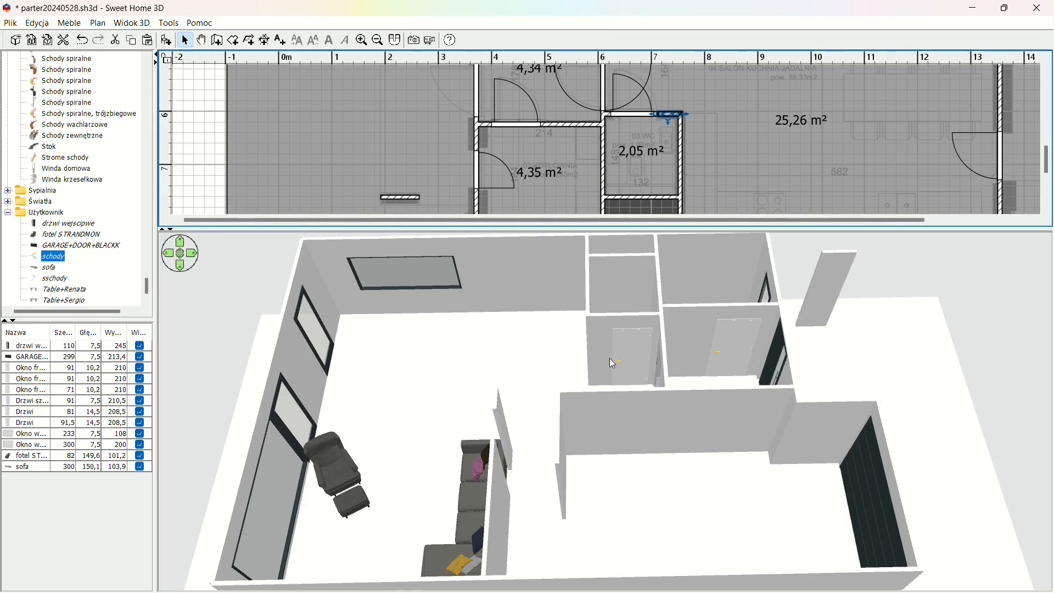
left_click_drag(624, 387, 534, 354)
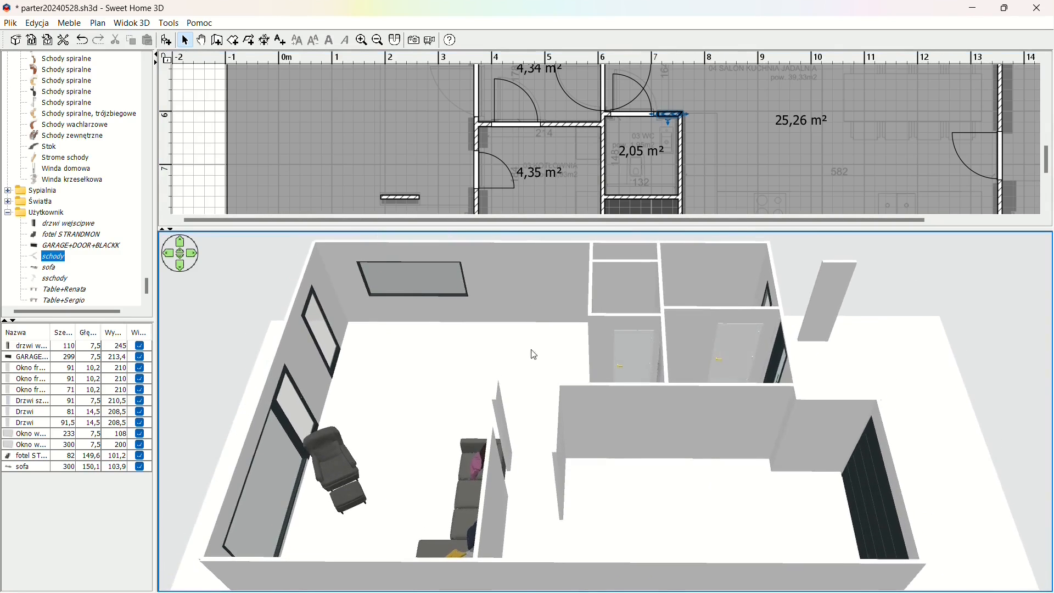
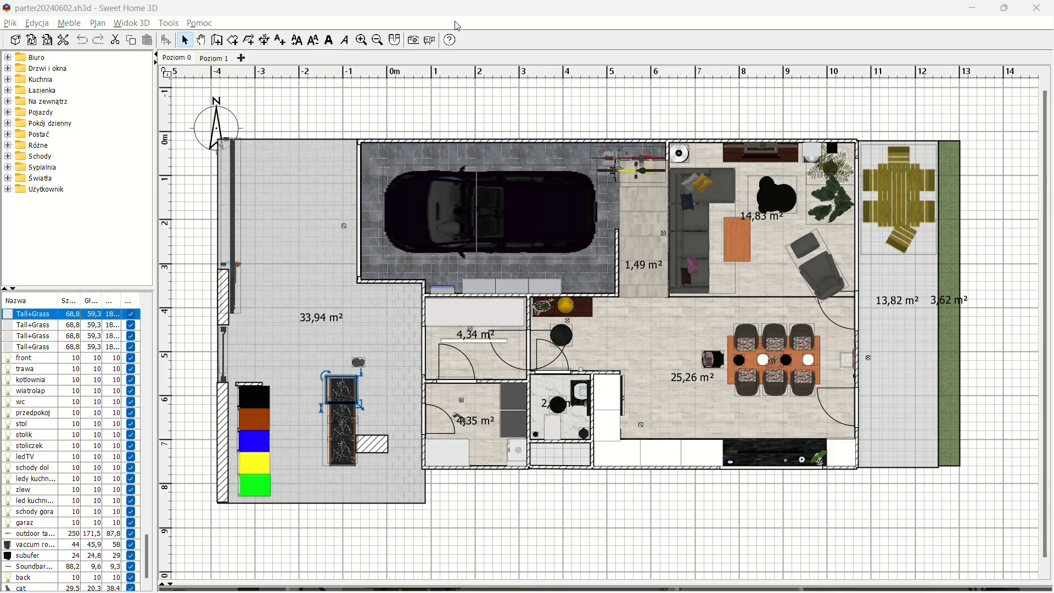
- In the finished parter20240602.sh3d plan, review the kitchen-dining room's surface settings and the wall settings behind the TV unit
left_click(455, 21)
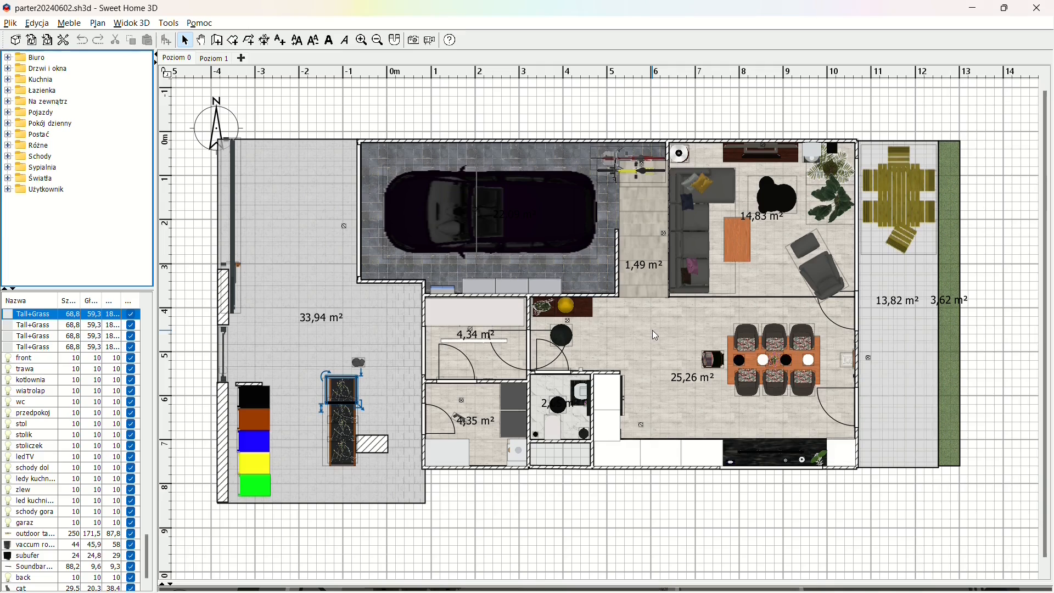
double_click(652, 331)
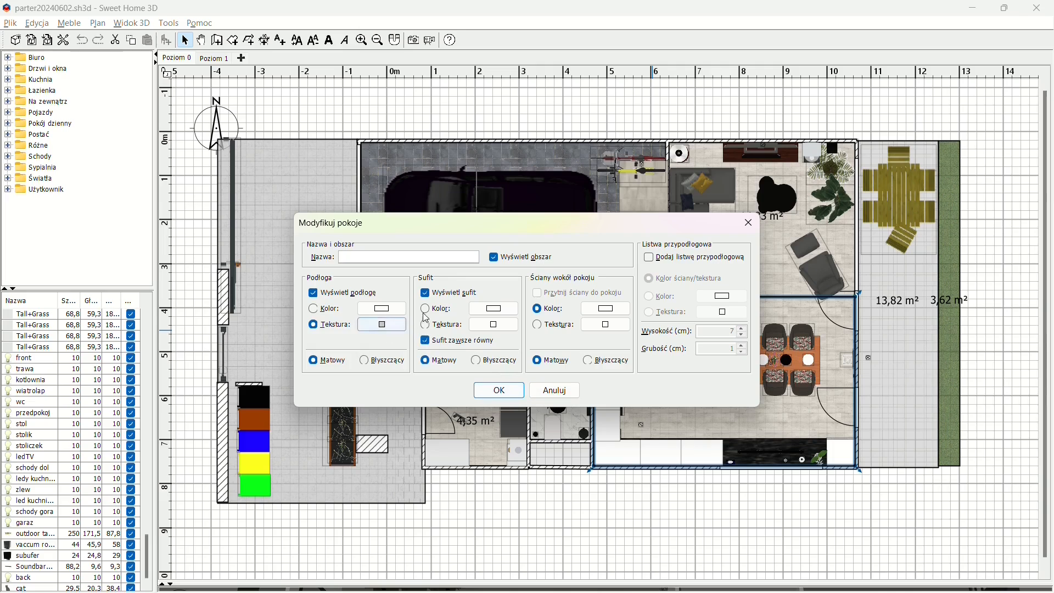
left_click(546, 397)
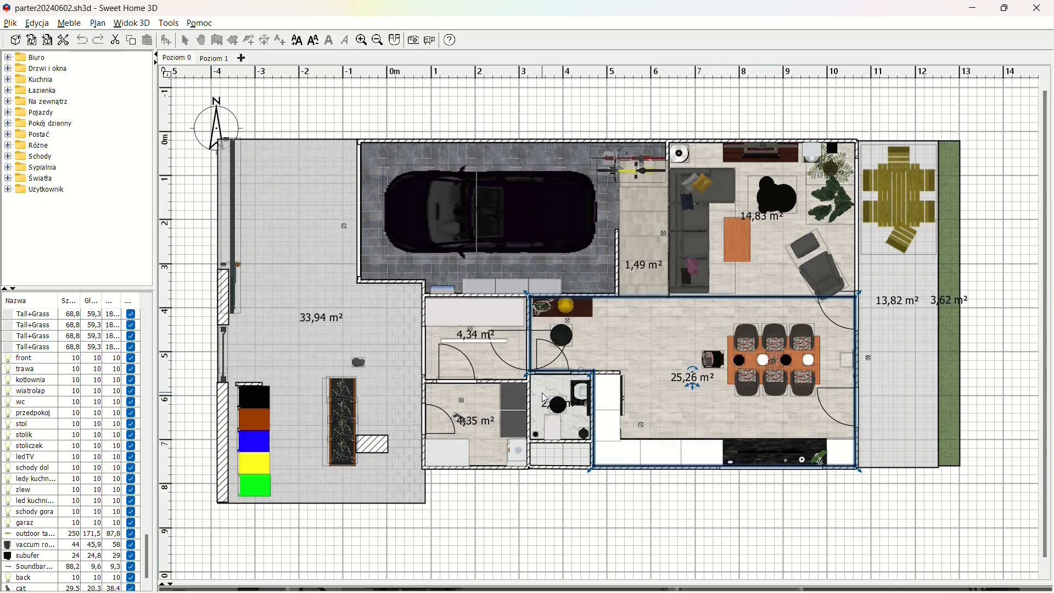
double_click(700, 143)
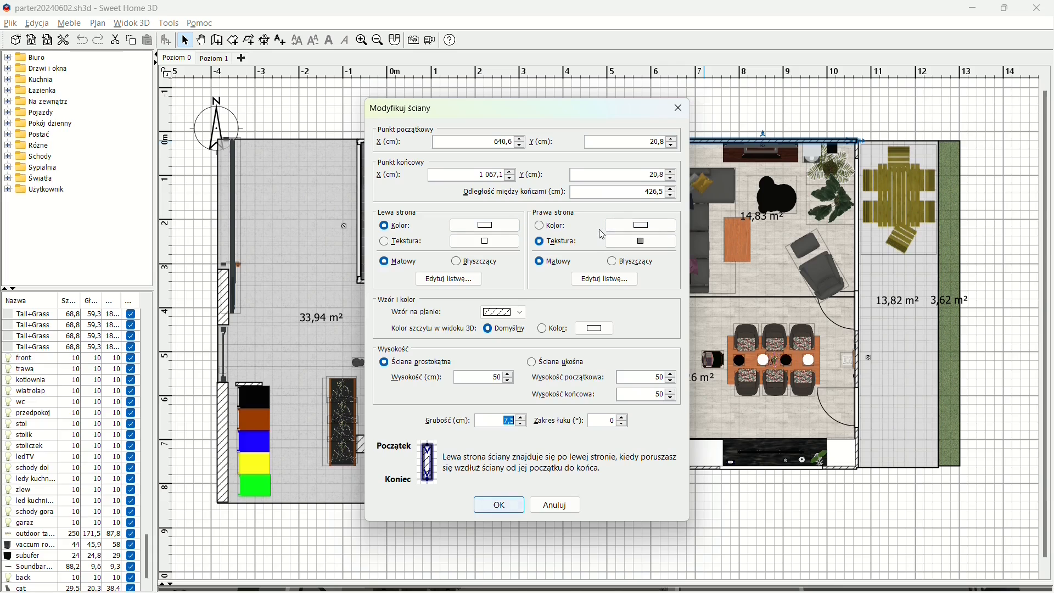
left_click(499, 505)
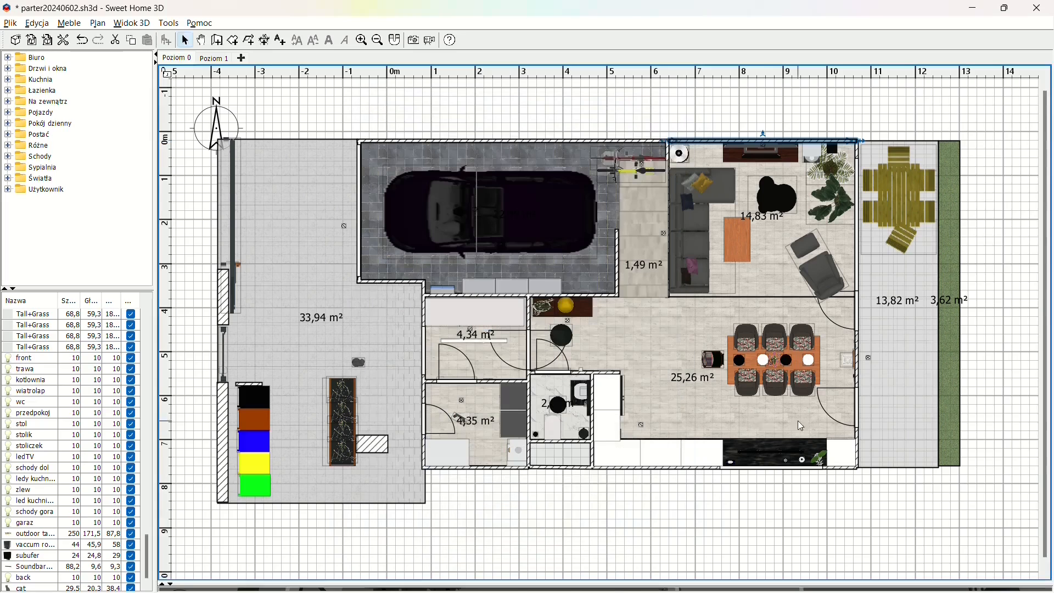
- Inspect the grass strip, terrace and WC areas, and check the settings of the lamp beside the sofa, including light power
left_click(952, 352)
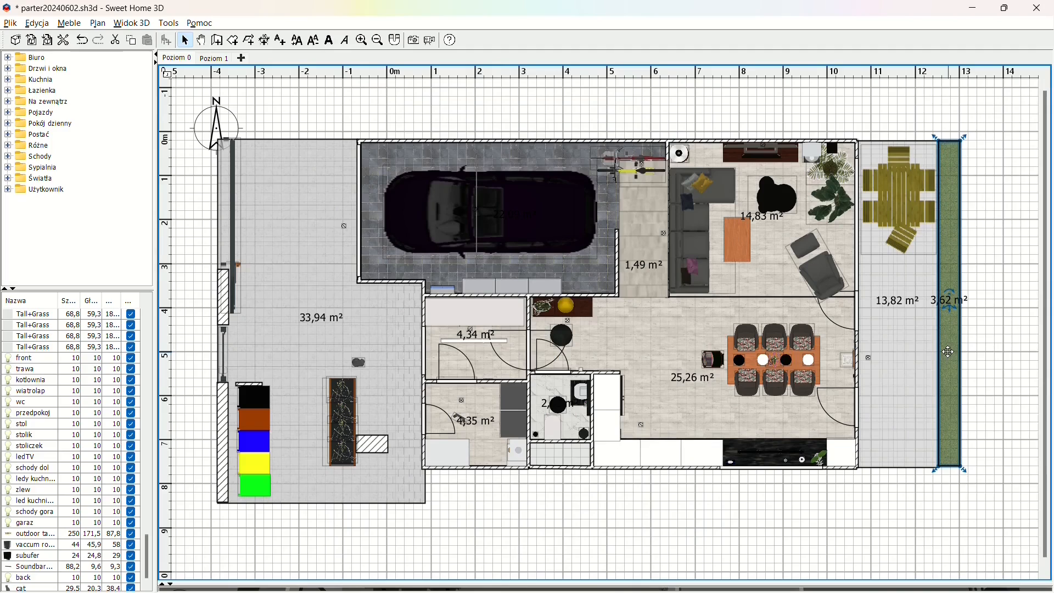
left_click(910, 353)
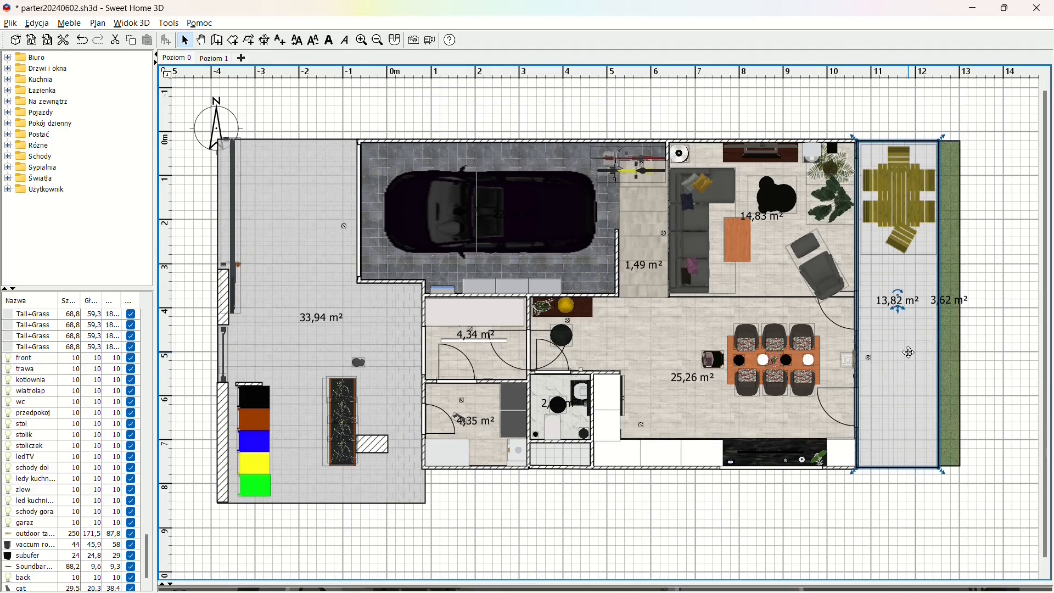
left_click(546, 386)
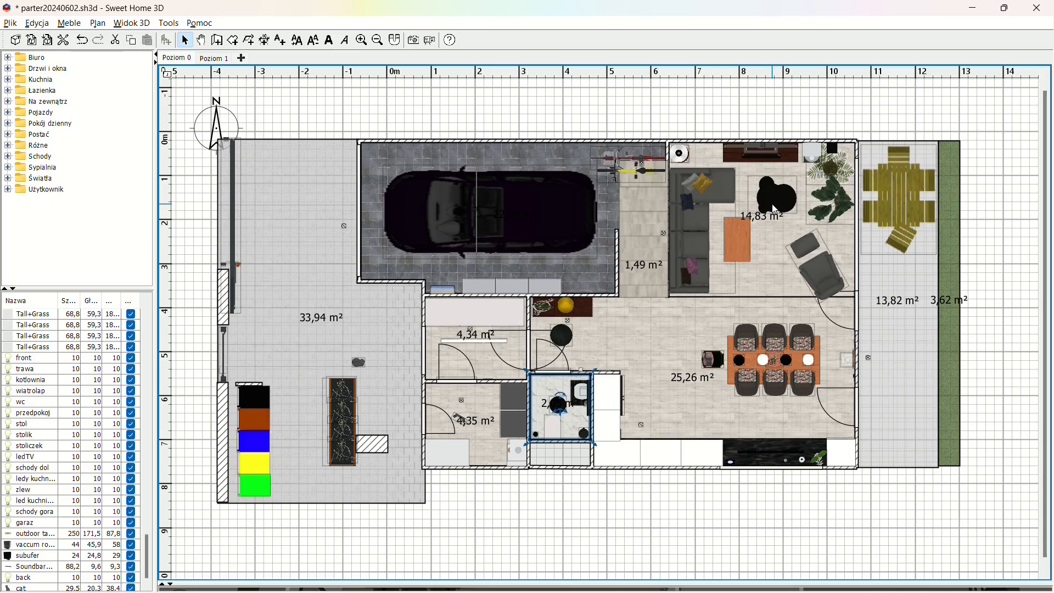
double_click(680, 153)
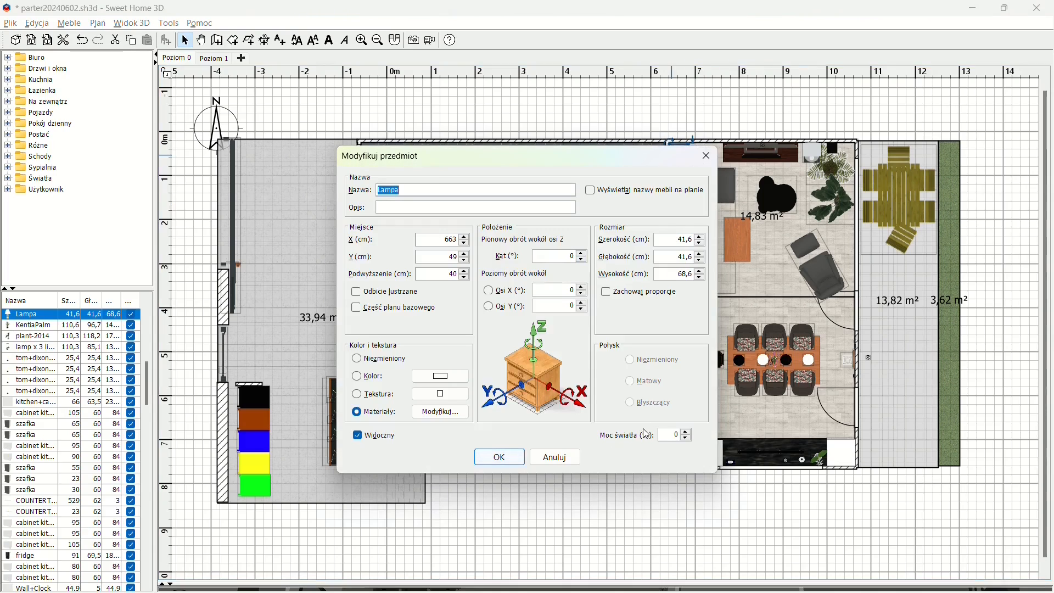
left_click(554, 459)
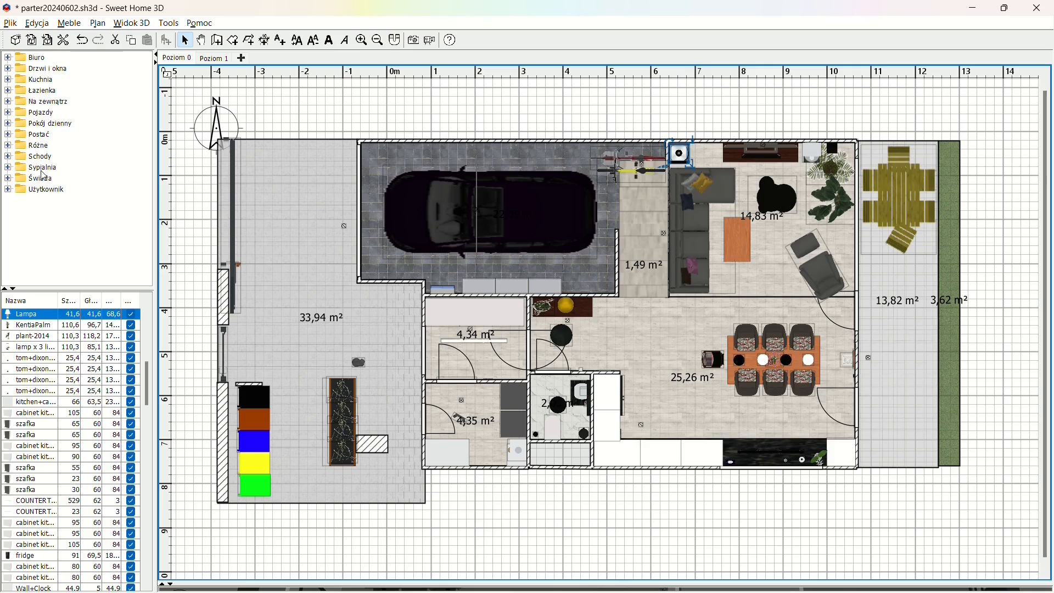
- Find the Żarowe źródło światła item in the Światła catalogue and look through the placed light sources in the furniture list
left_click(9, 178)
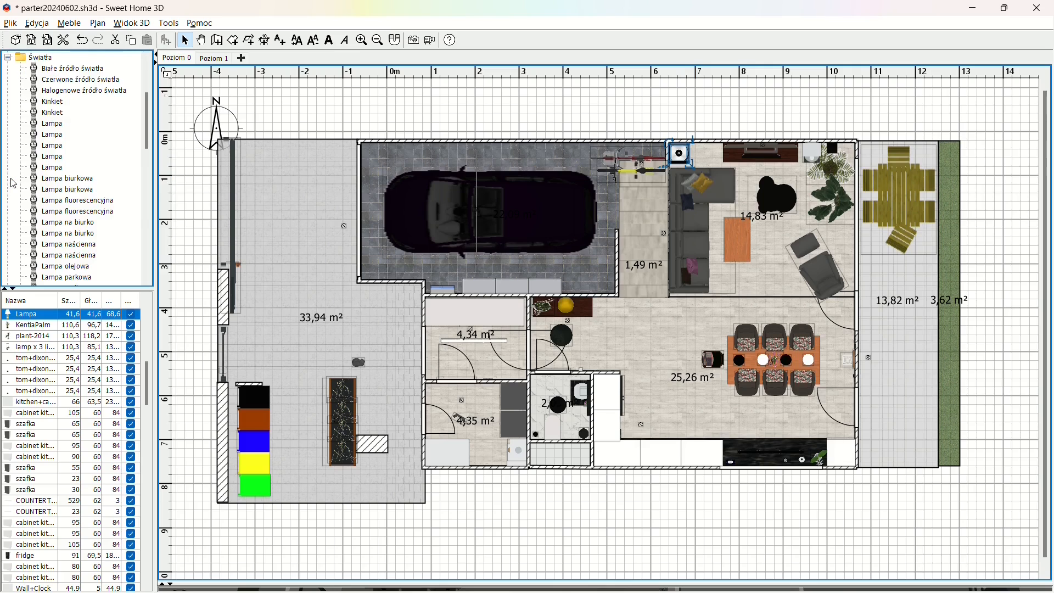
left_click_drag(147, 140, 141, 276)
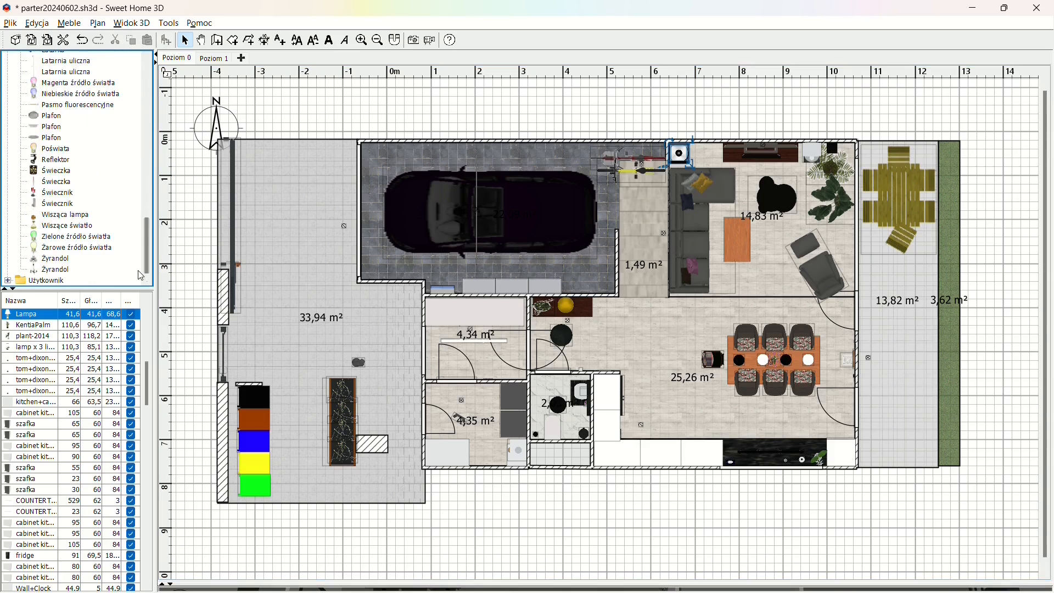
left_click(65, 250)
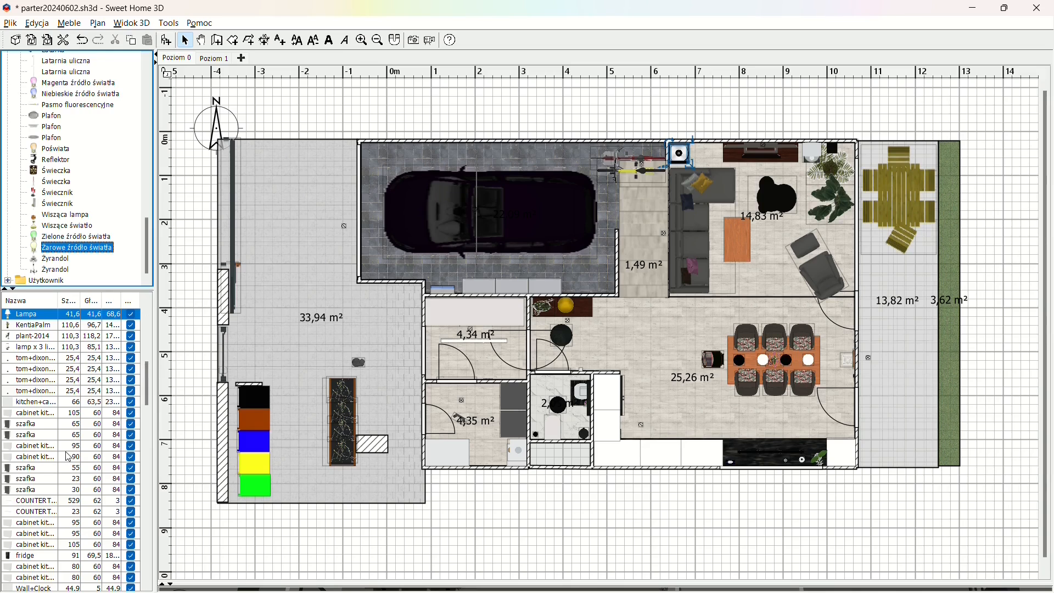
left_click_drag(147, 384, 148, 582)
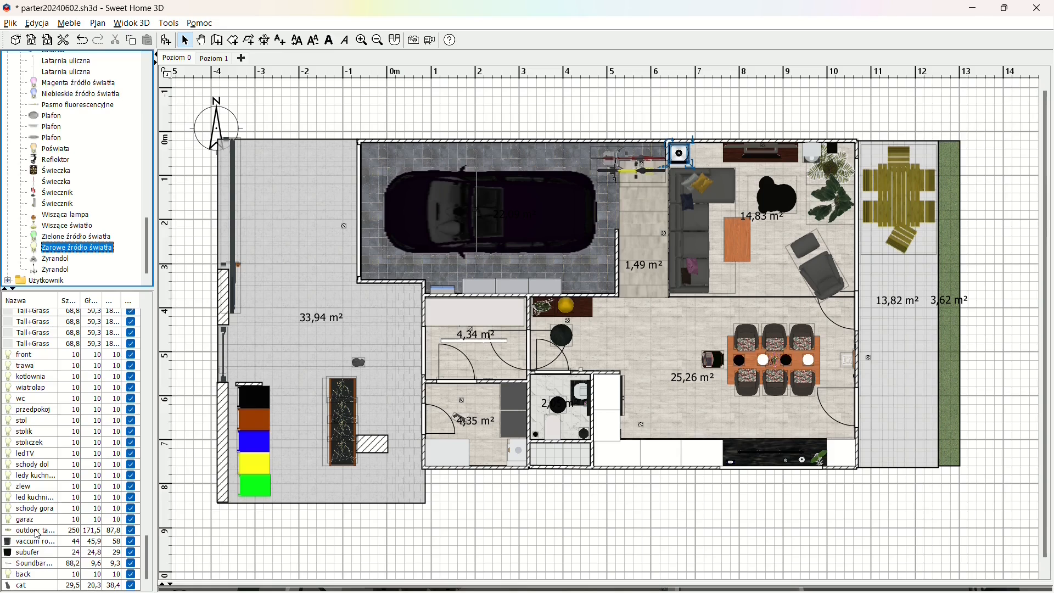
- Select the back light in the furniture list, sort the list by name in both directions, and restore its original order
mouse_move(24, 573)
left_mouse_down()
mouse_move(28, 554)
mouse_move(29, 570)
left_mouse_up()
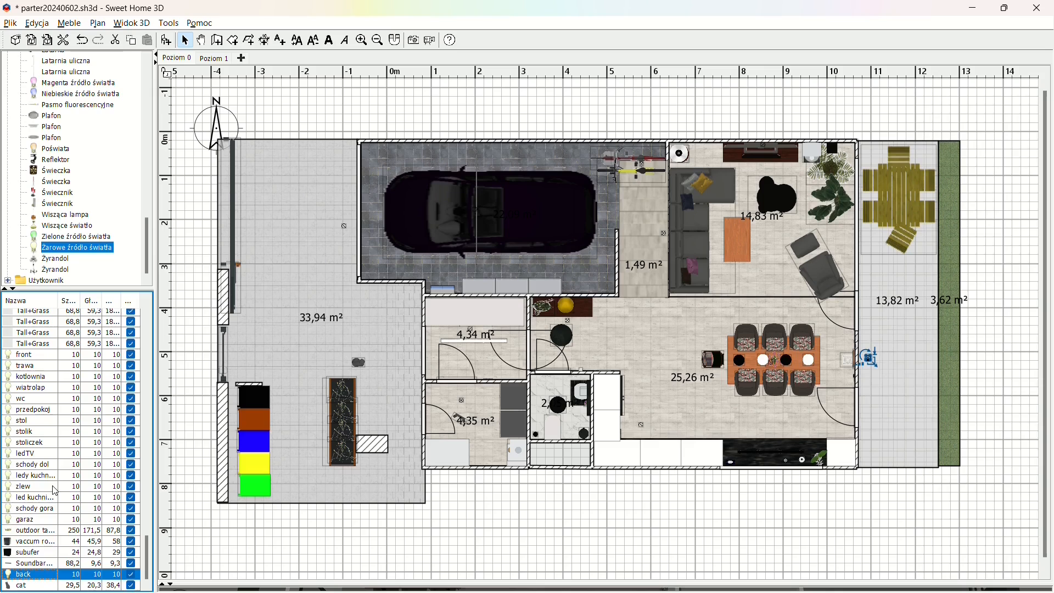
left_click(23, 301)
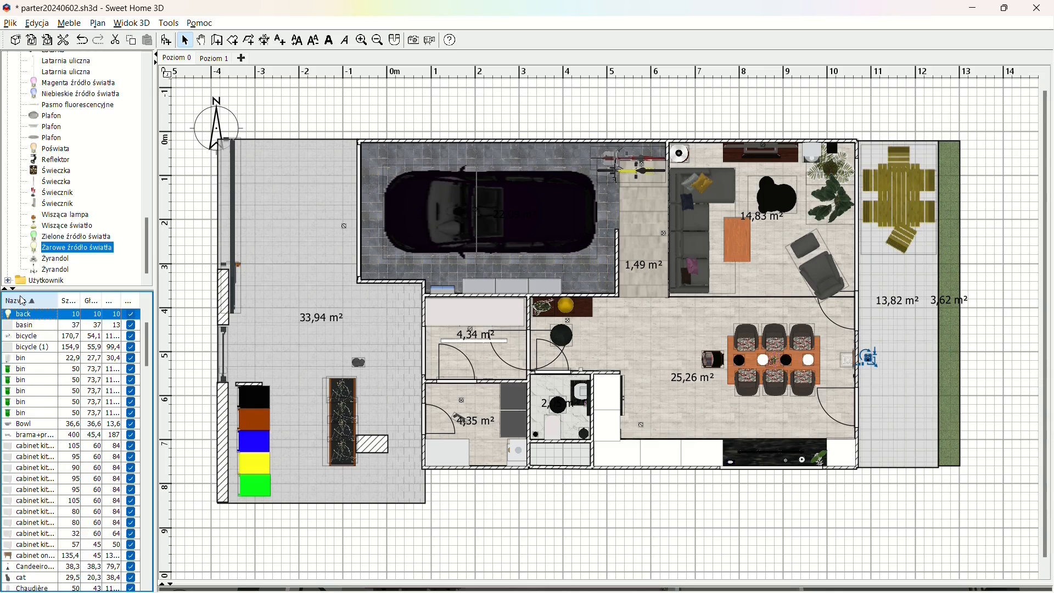
left_click(20, 296)
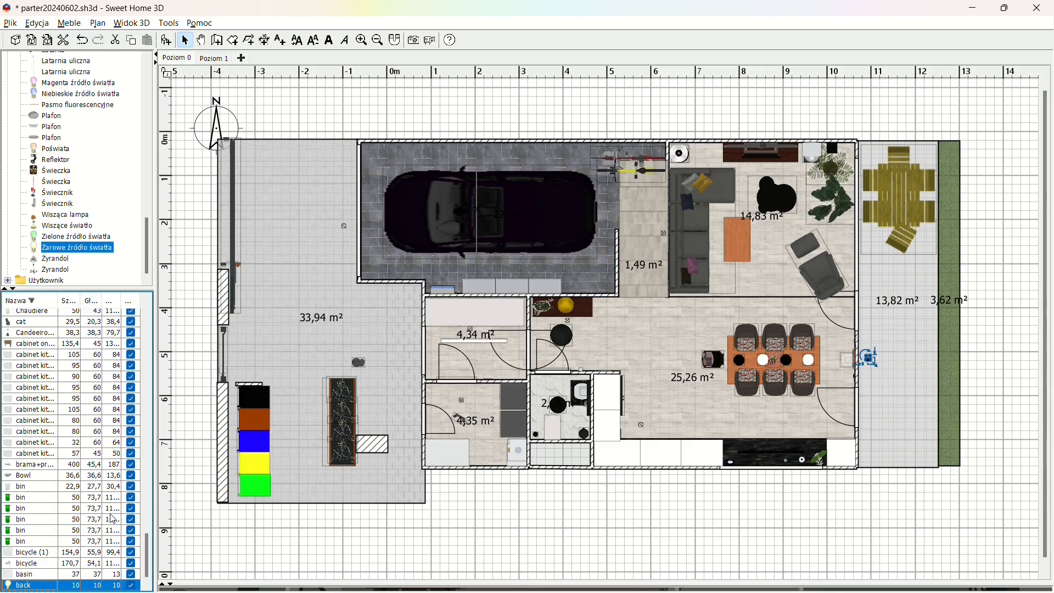
left_click_drag(143, 557, 165, 346)
left_click(129, 302)
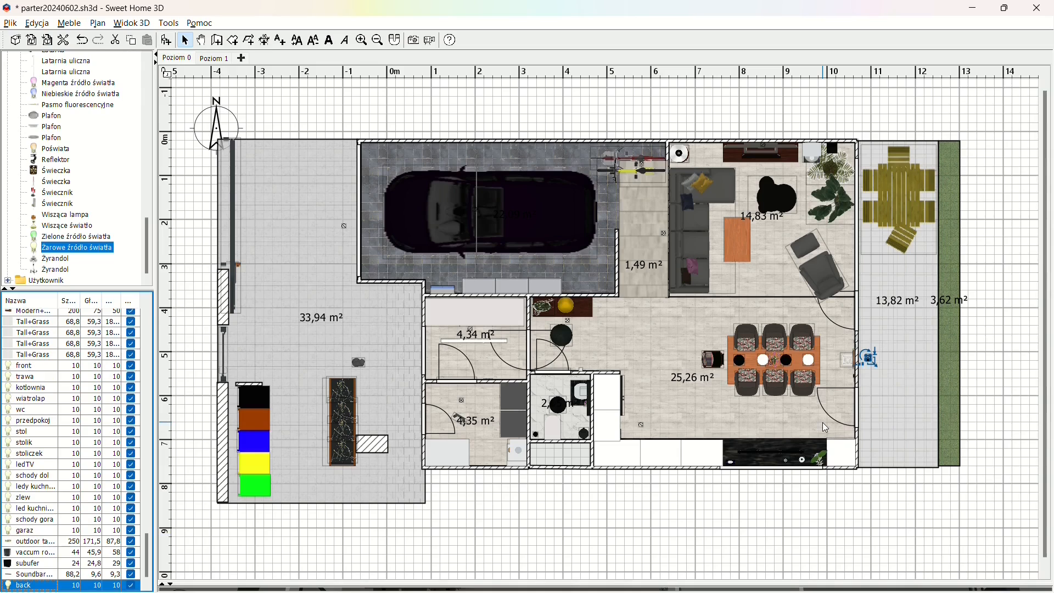
- Check the settings of the WC countertop and the cabinet beneath it, moving the countertop aside temporarily to reach the cabinet
double_click(650, 381)
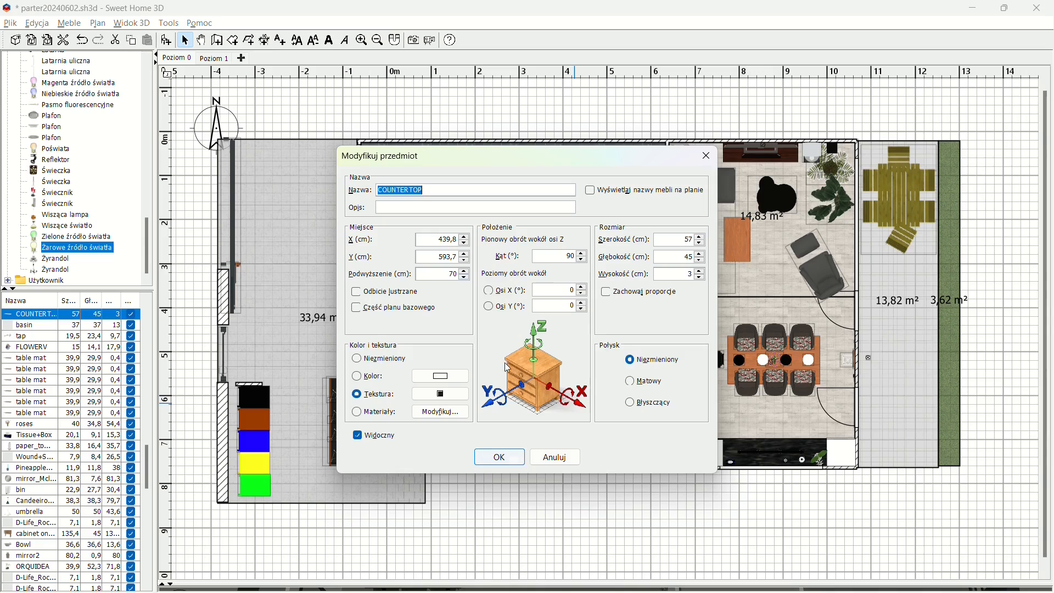
left_click(560, 462)
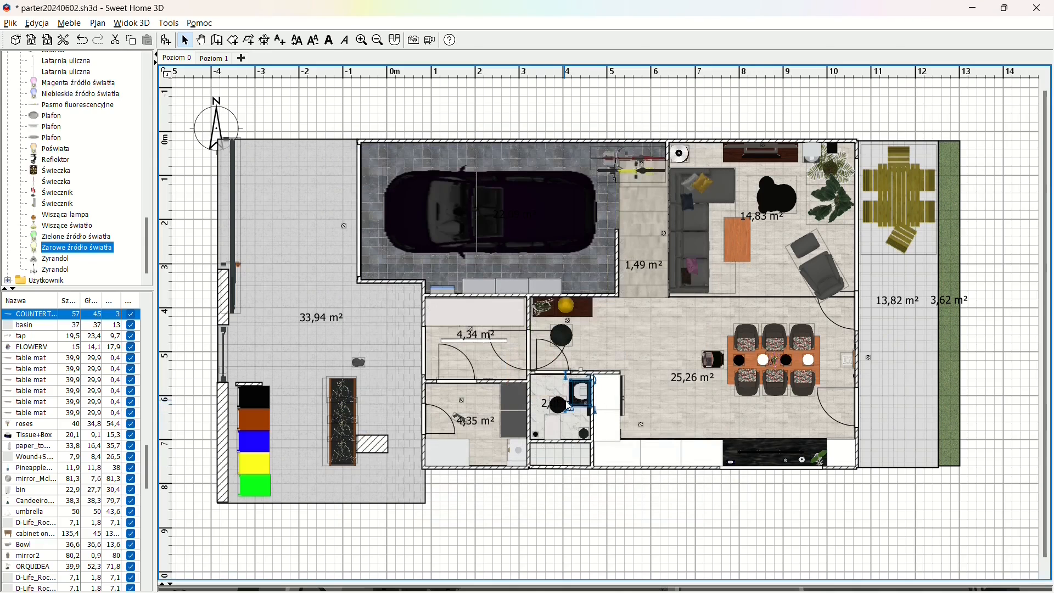
left_click_drag(546, 402, 542, 402)
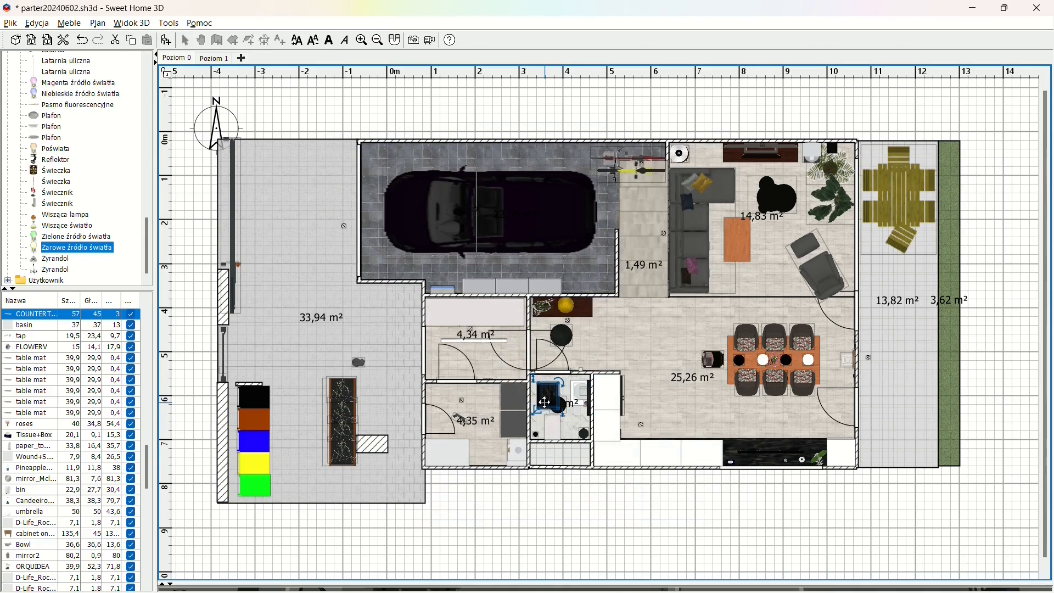
double_click(578, 404)
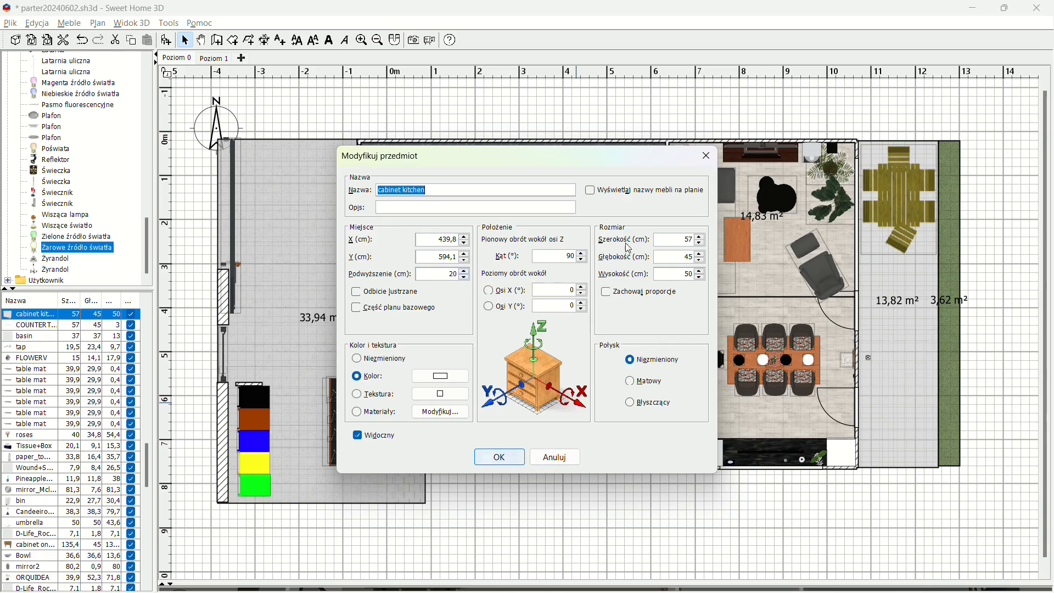
left_click(558, 456)
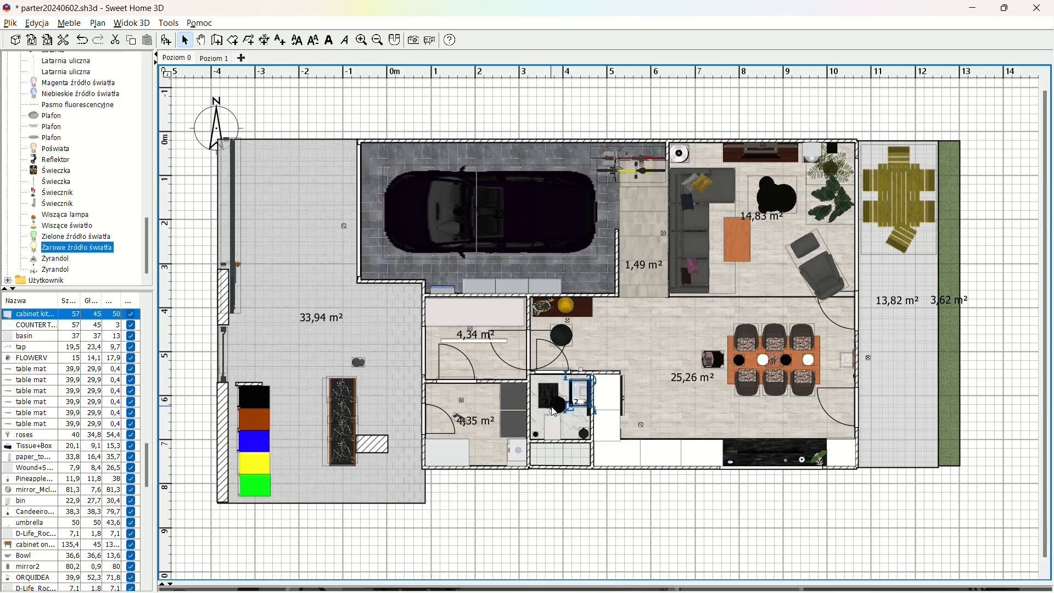
left_click(555, 411)
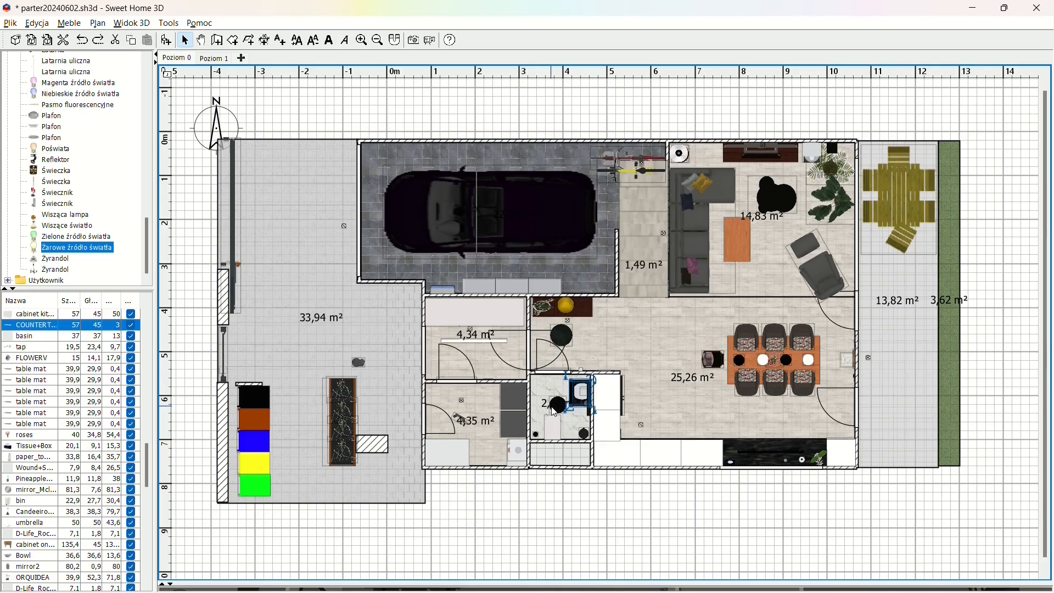
- Review the settings of the WC tap and basin and of the living-room sofa without changing them
double_click(580, 397)
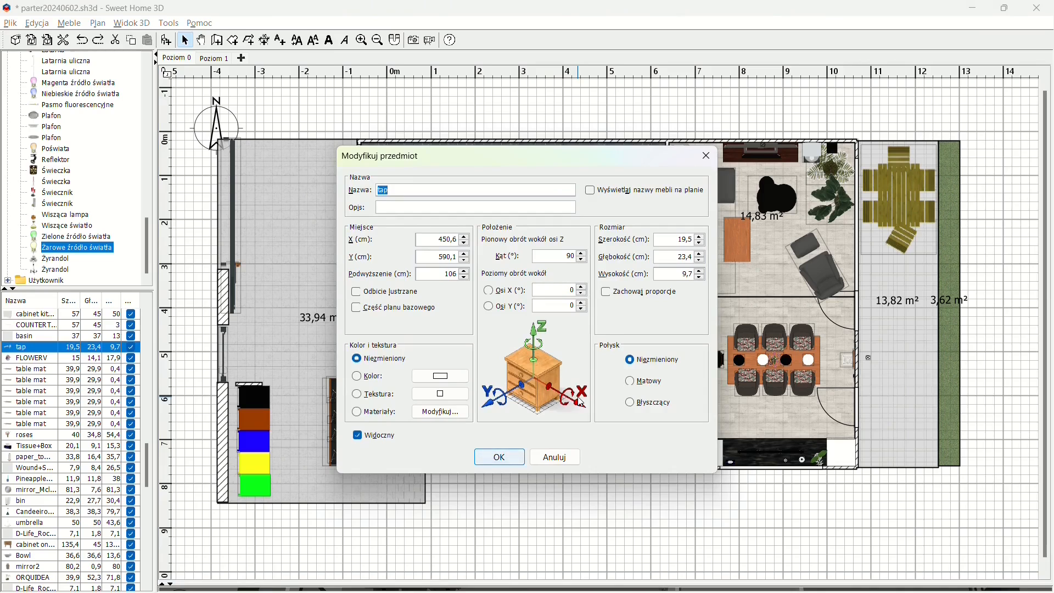
left_click(562, 458)
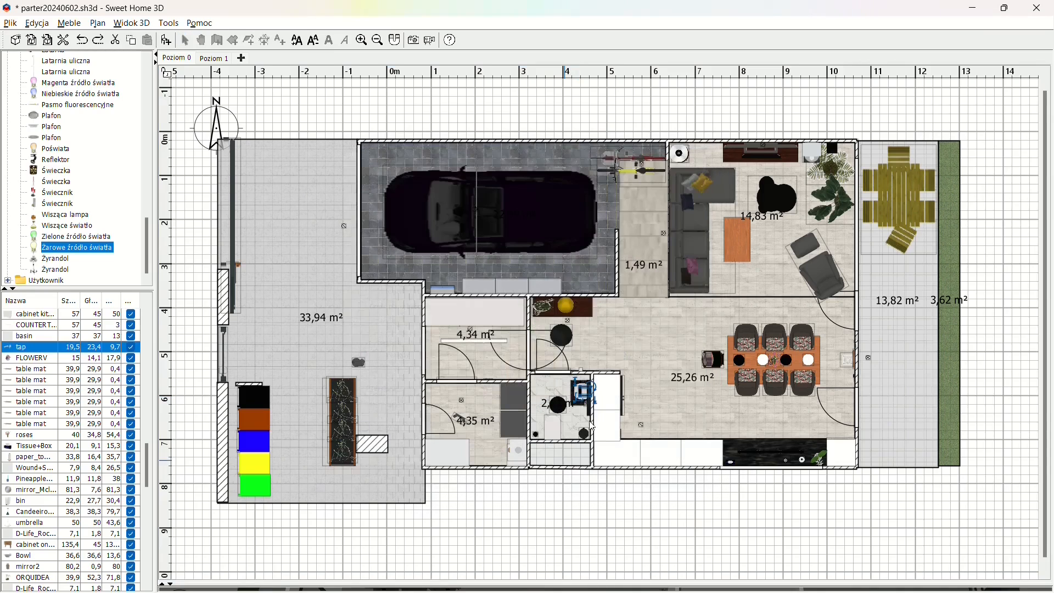
double_click(573, 394)
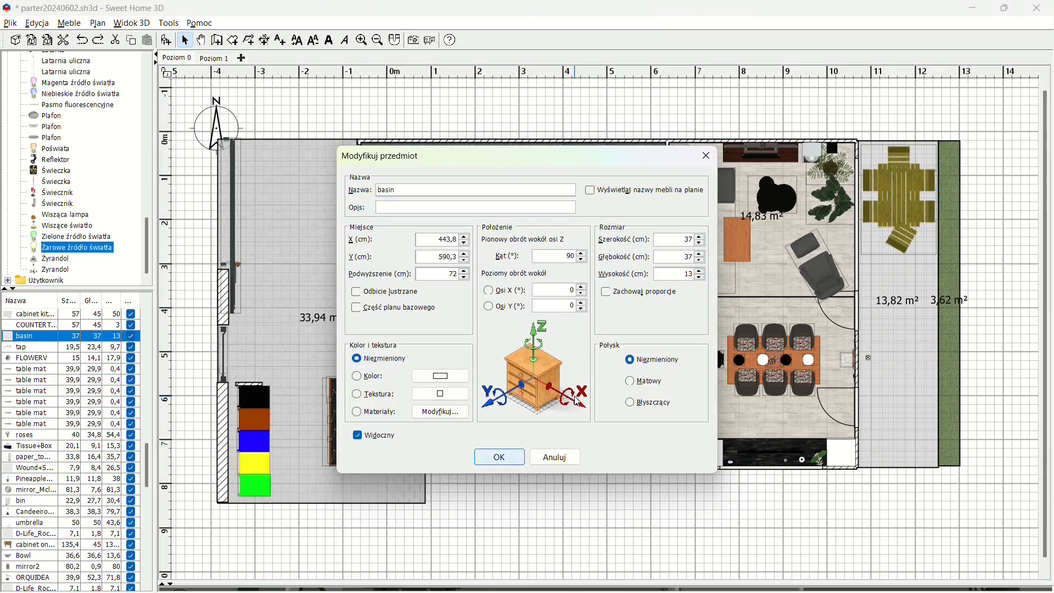
left_click(561, 455)
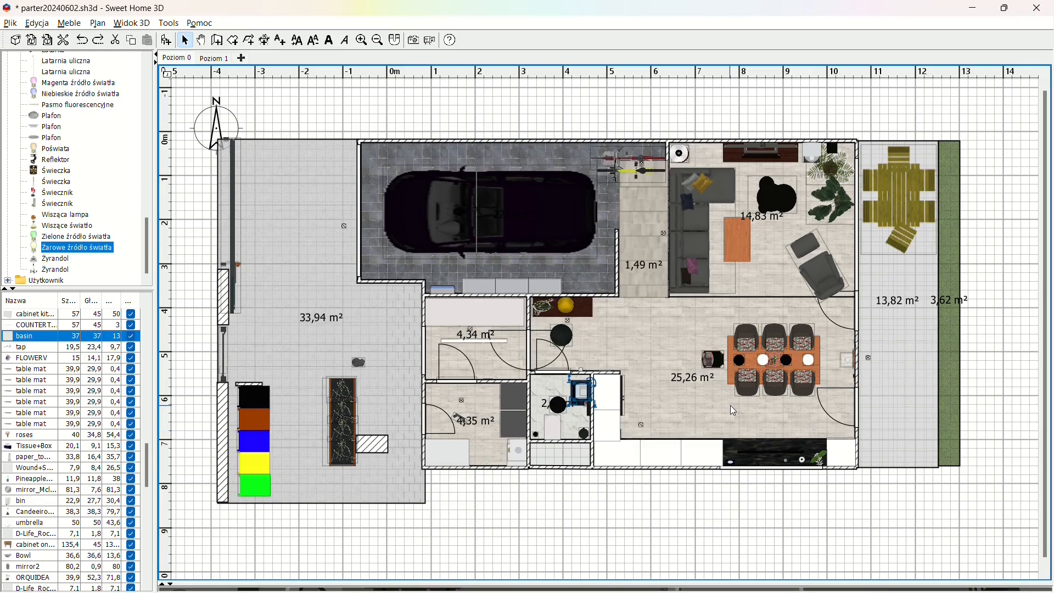
double_click(708, 236)
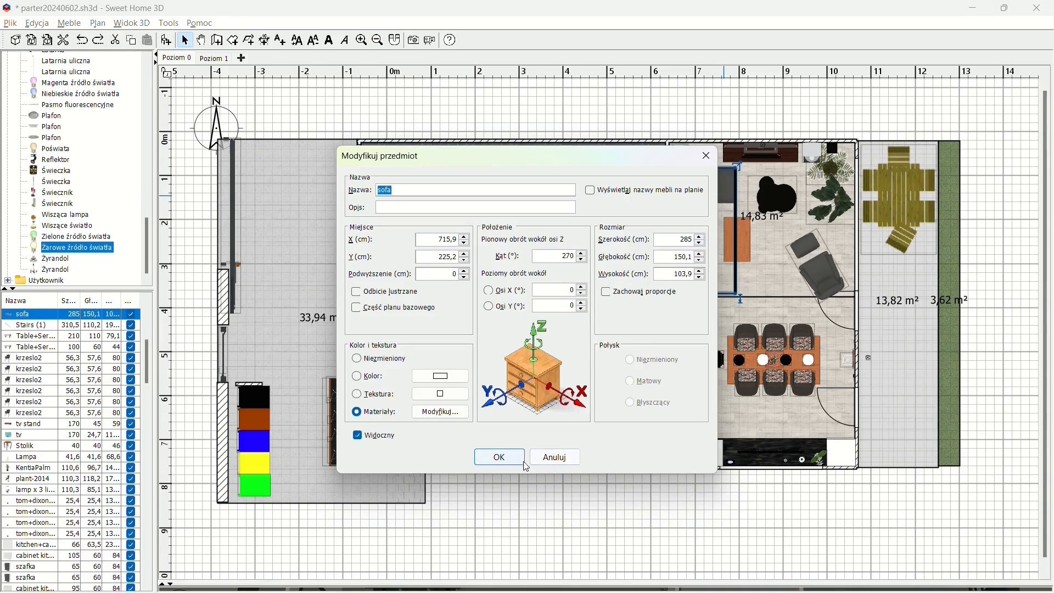
left_click(556, 457)
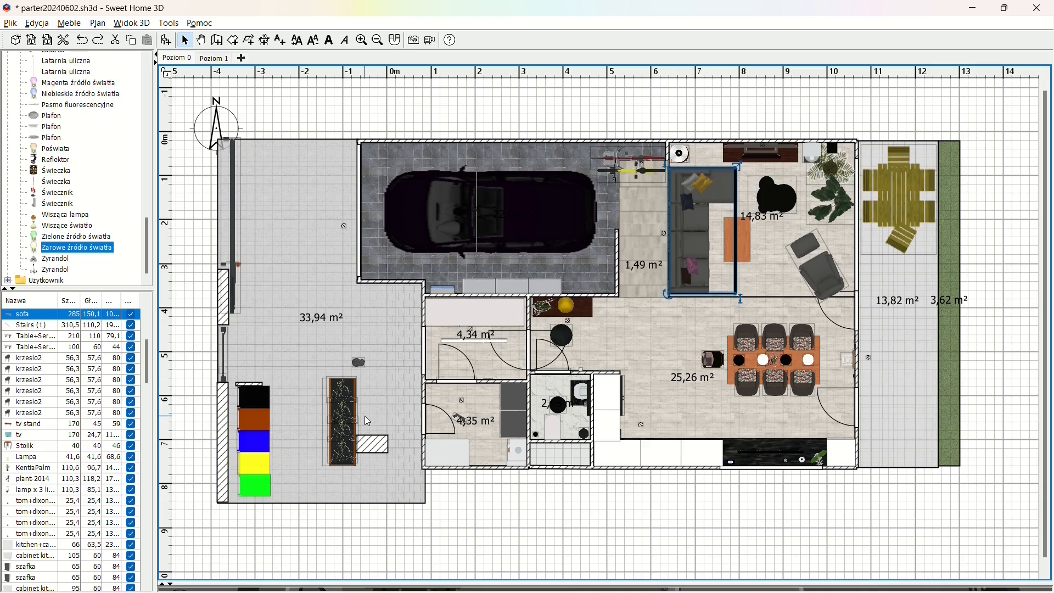
- Select the cat on the driveway and look at the "parter20240602 - selected lights off_YafaRay.png" render in the image viewer
left_click(359, 361)
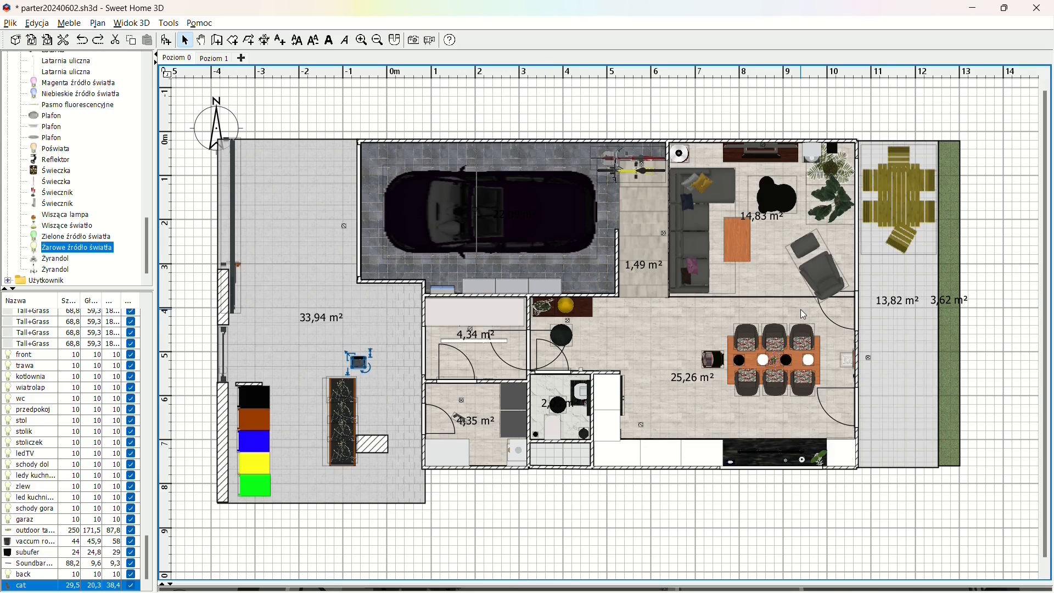
key("alt+Tab")
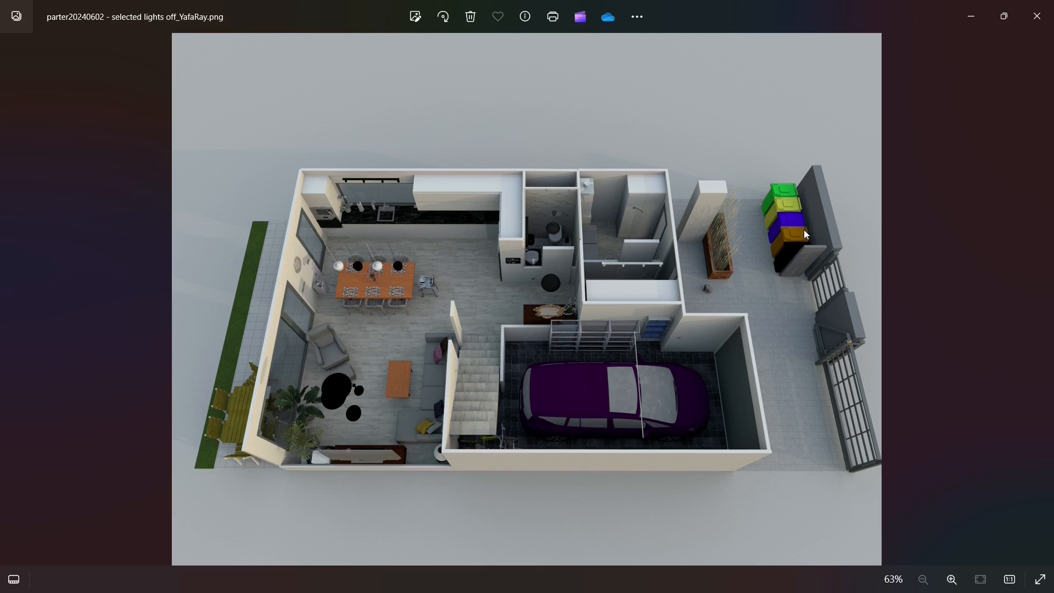
key("alt+Tab")
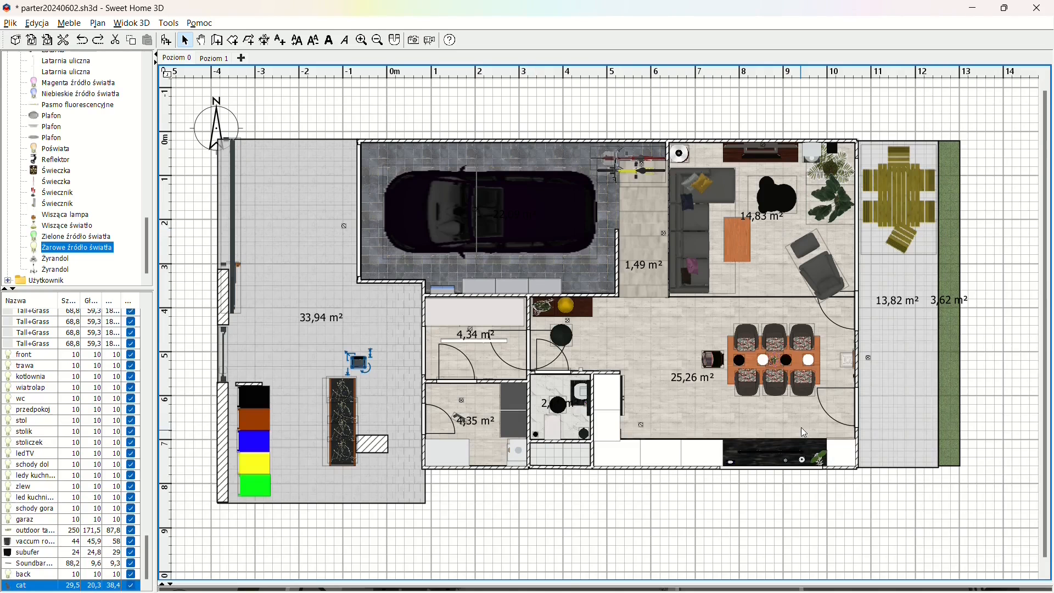
- Inspect a dining chair's model materials, including Material_3, and check the TV's colour settings
double_click(753, 336)
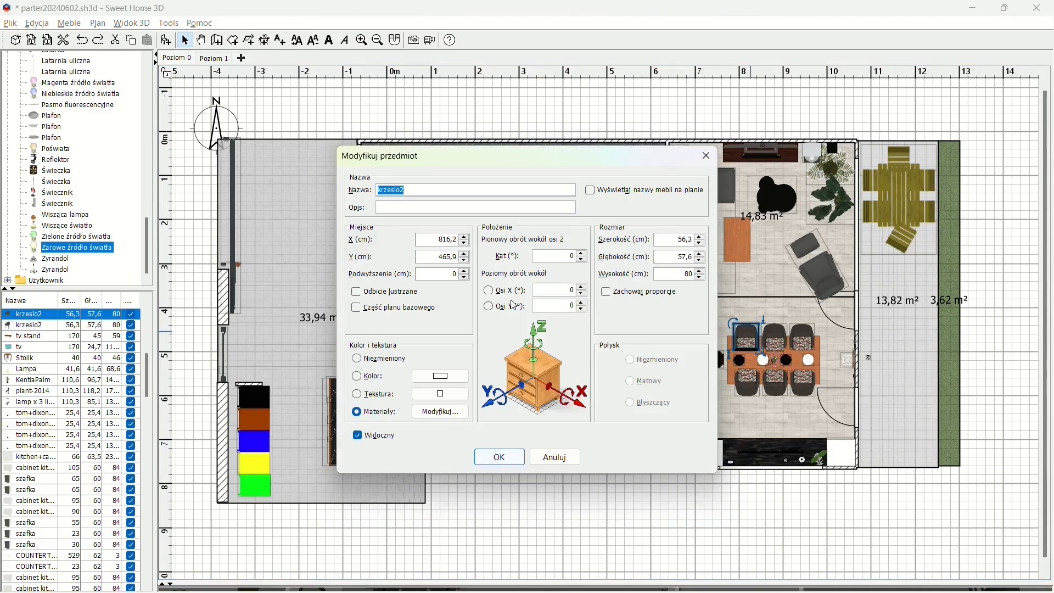
left_click(385, 415)
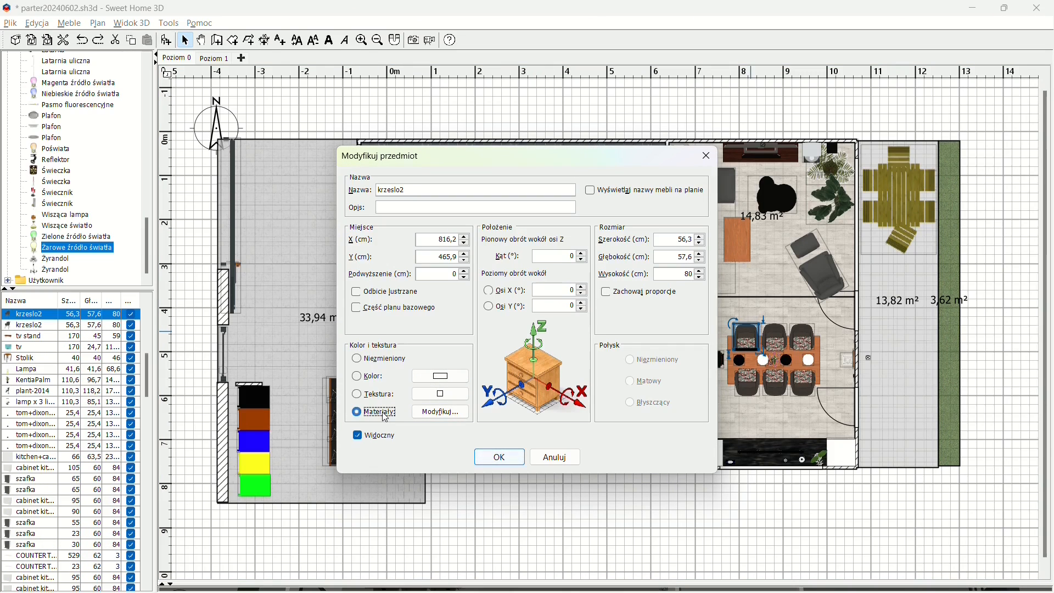
left_click(445, 412)
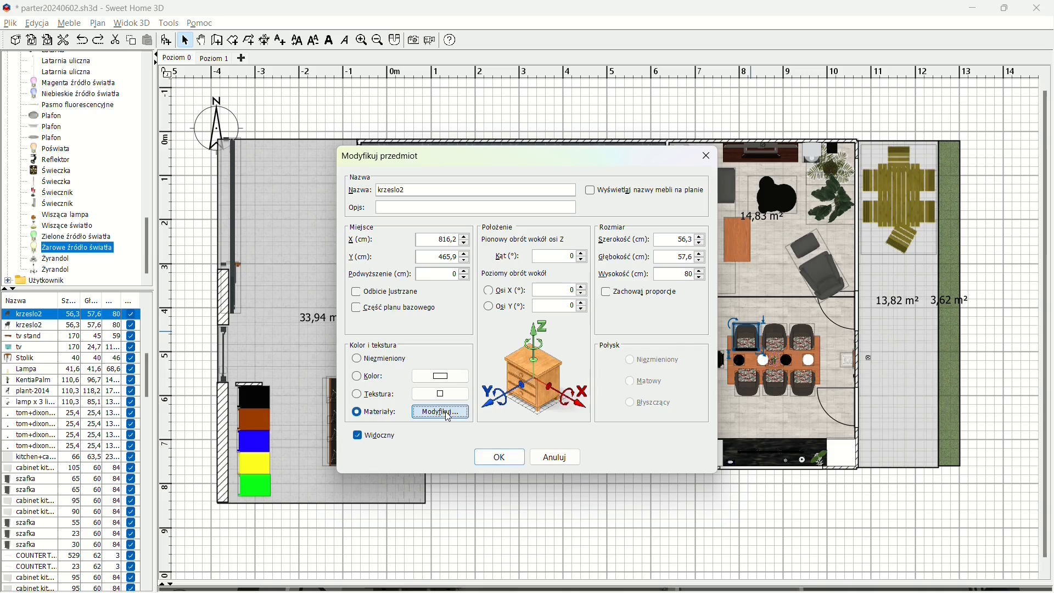
left_click(545, 273)
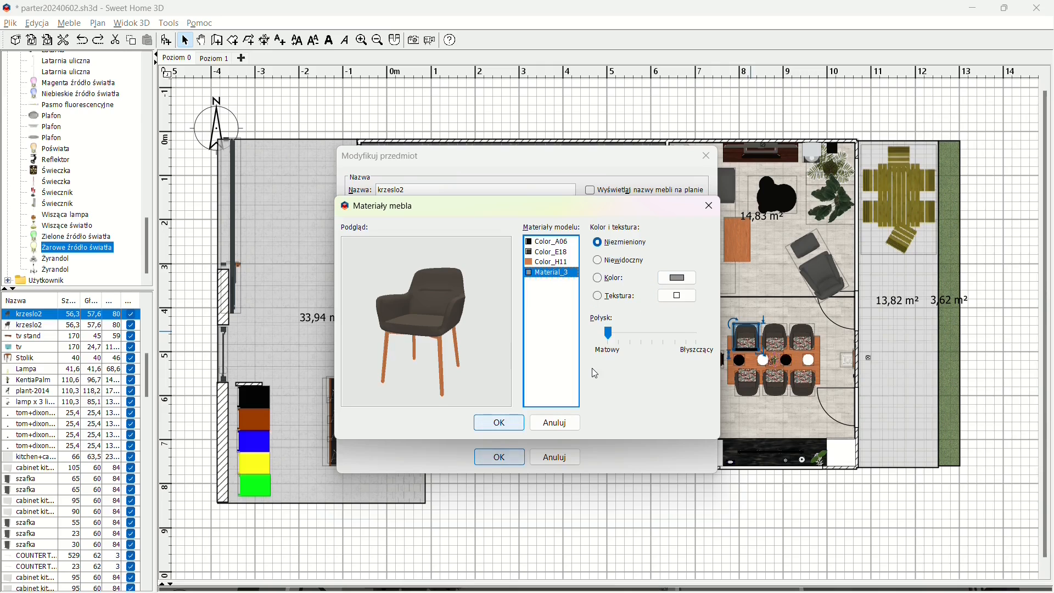
left_click(504, 423)
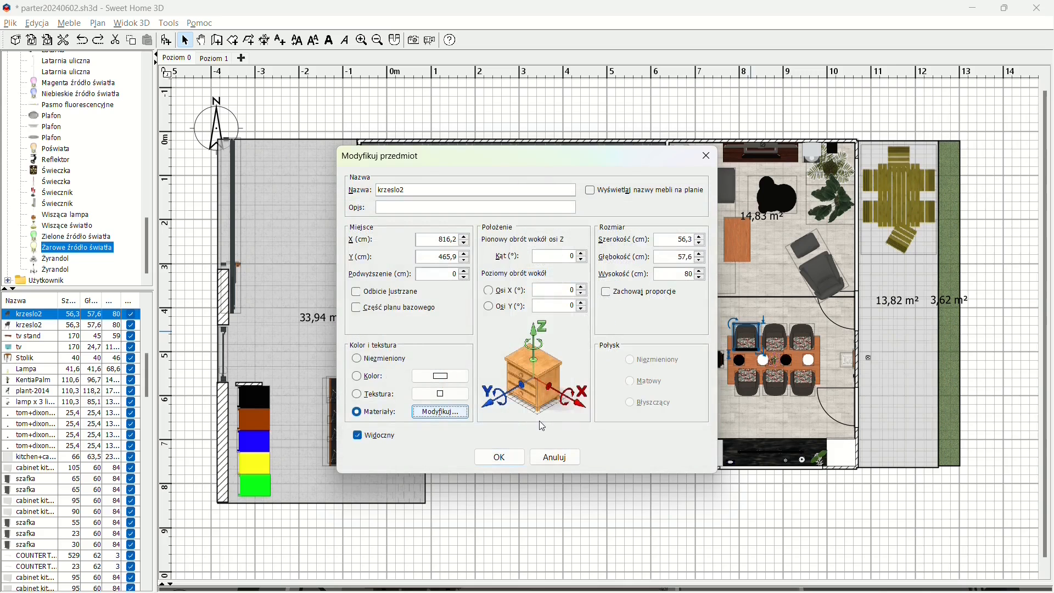
left_click(557, 457)
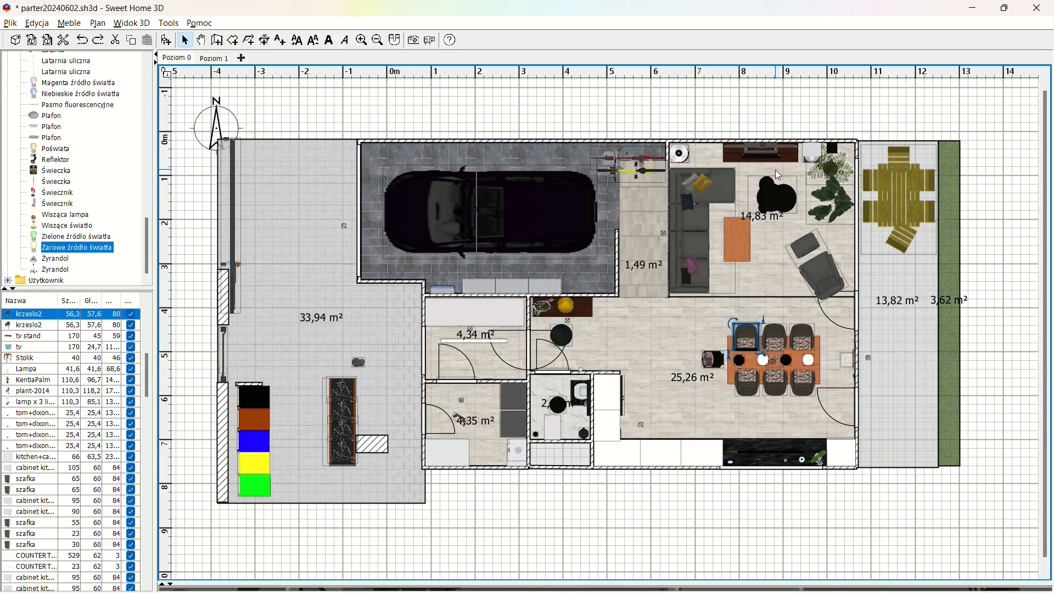
double_click(750, 153)
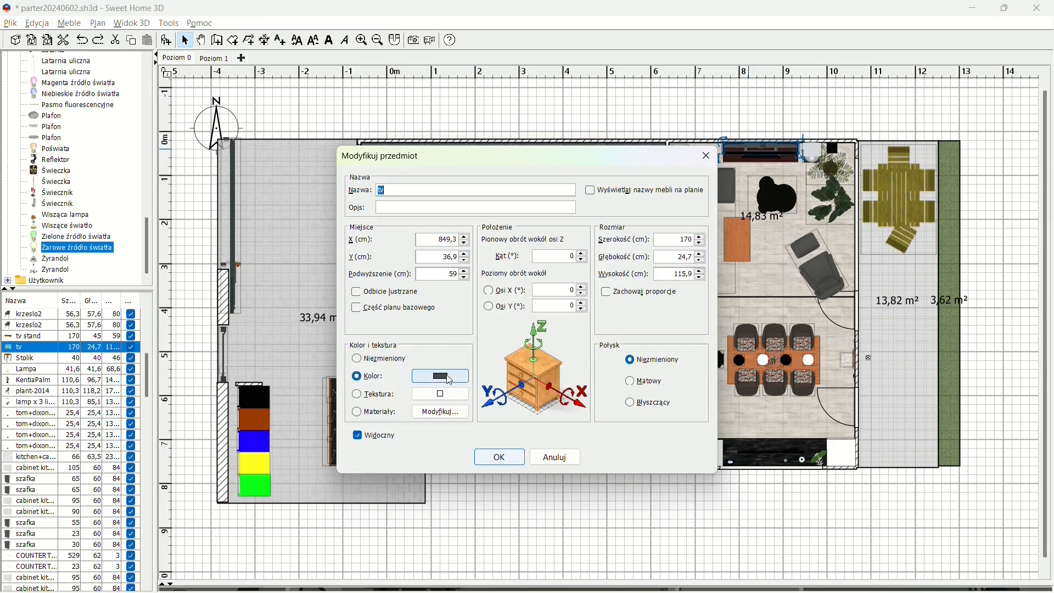
left_click(500, 458)
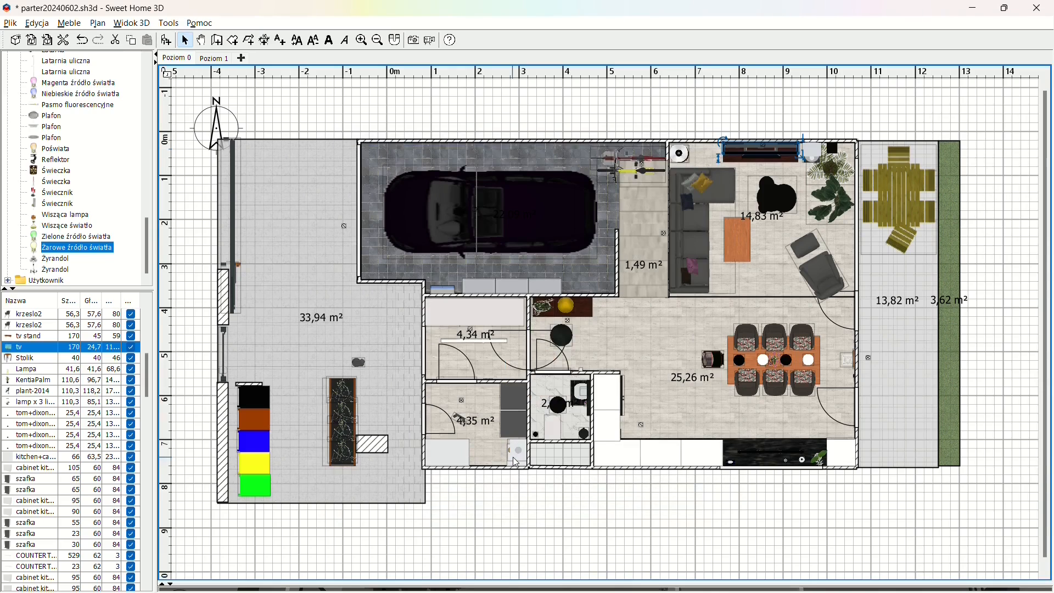
- Inspect the coffee table's Wood_Veneer, material_3 and material_6 materials, identifying which parts of the model they cover
left_click(738, 248)
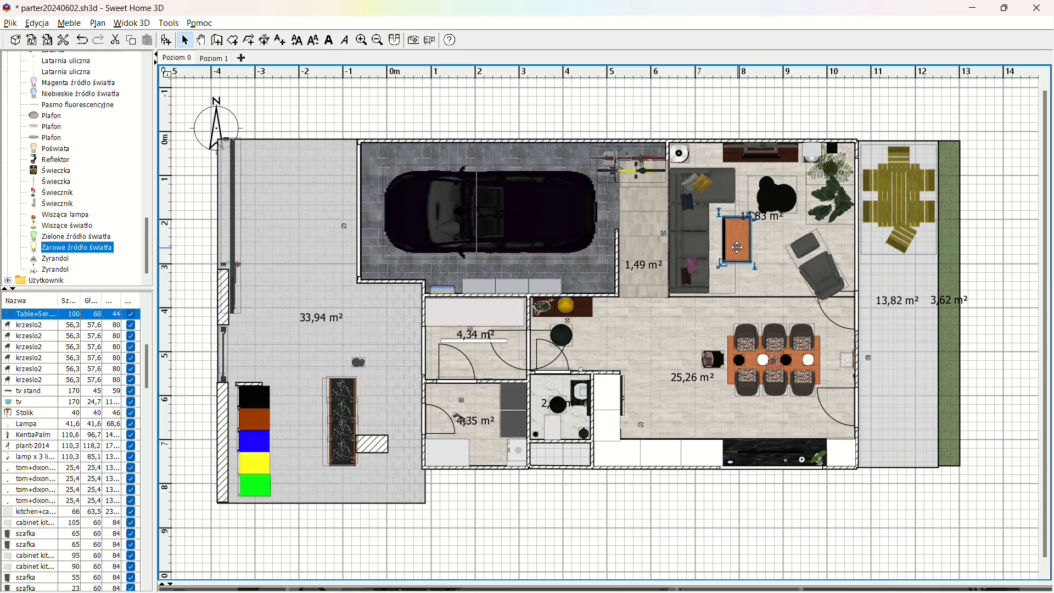
left_click(737, 247)
double_click(737, 247)
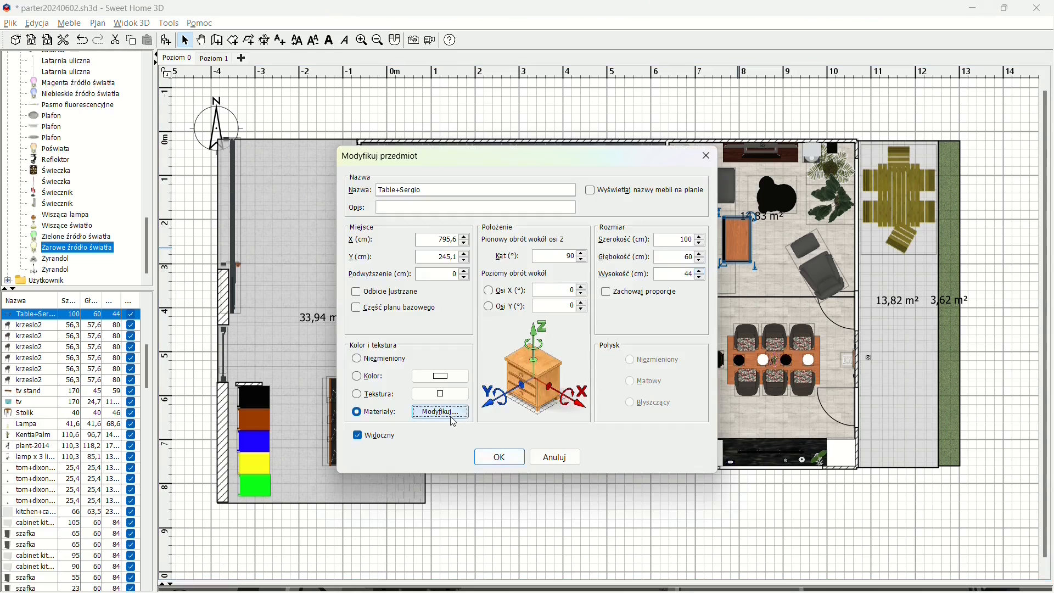
left_click(439, 410)
left_click(541, 252)
left_click(545, 262)
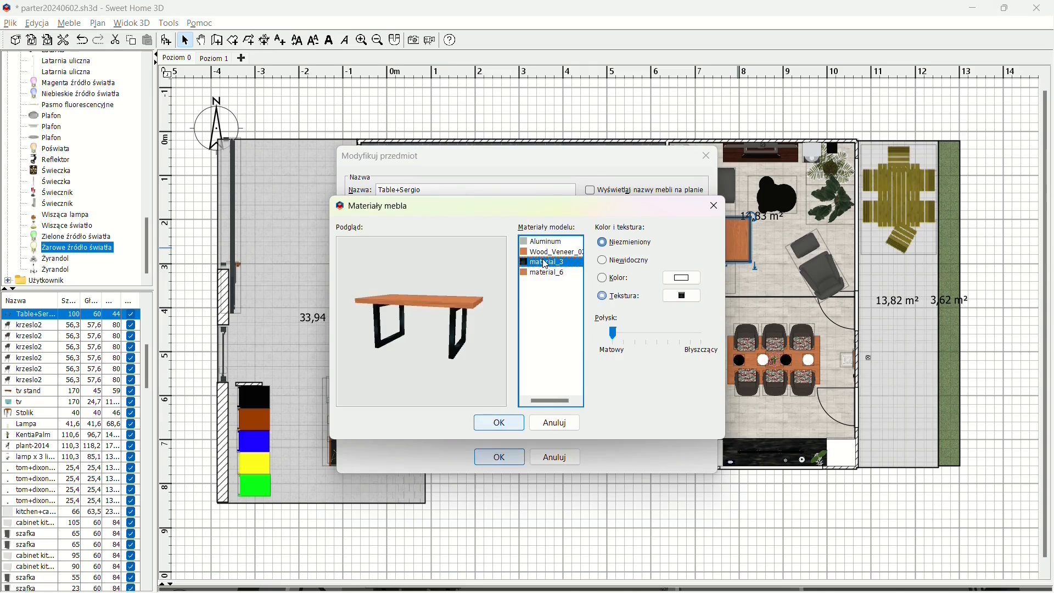
left_click(550, 272)
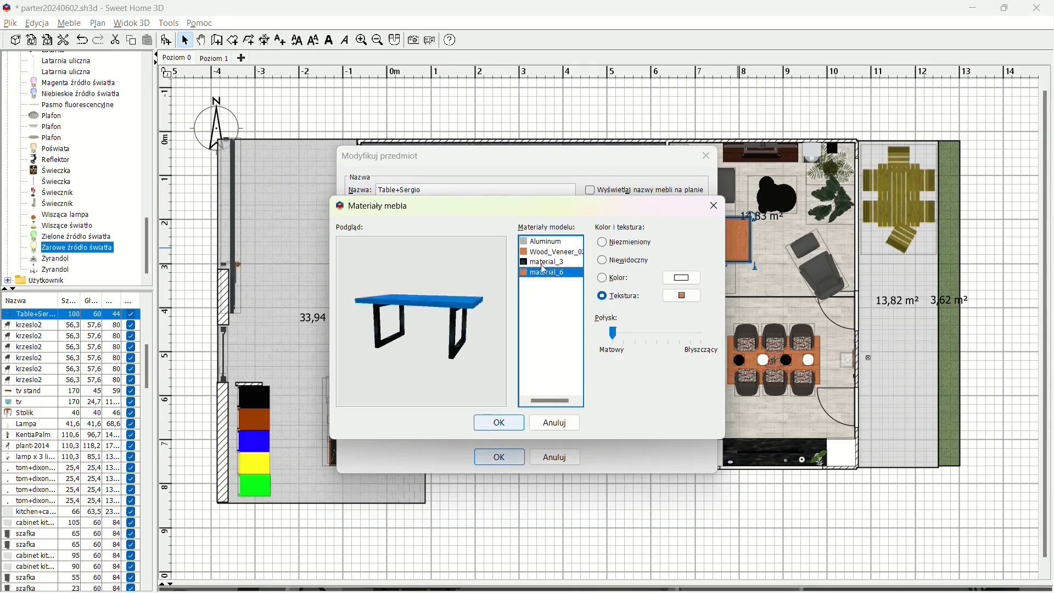
left_click(465, 308)
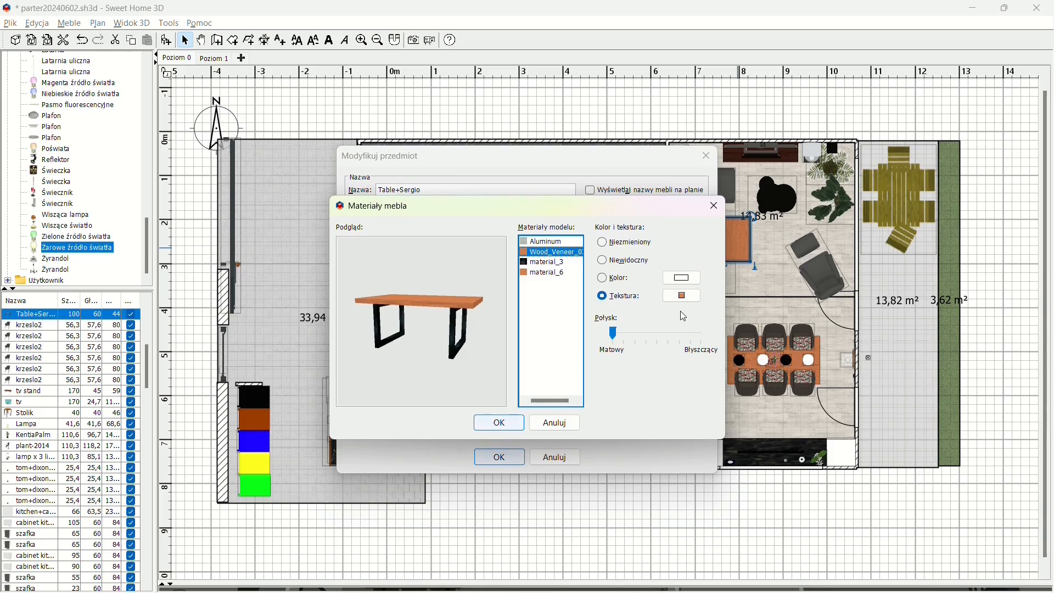
left_click(518, 427)
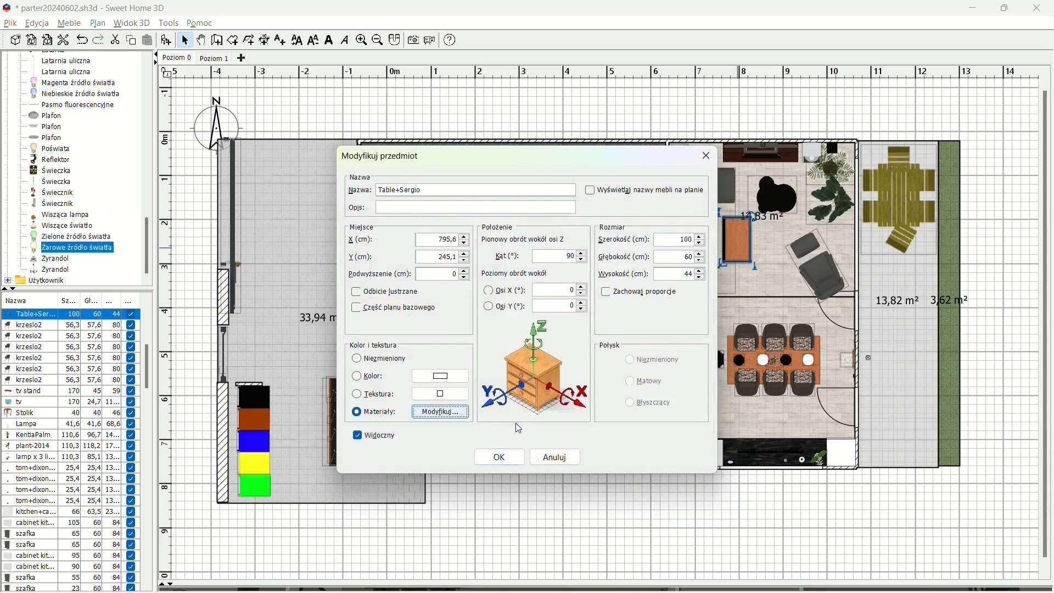
left_click(500, 458)
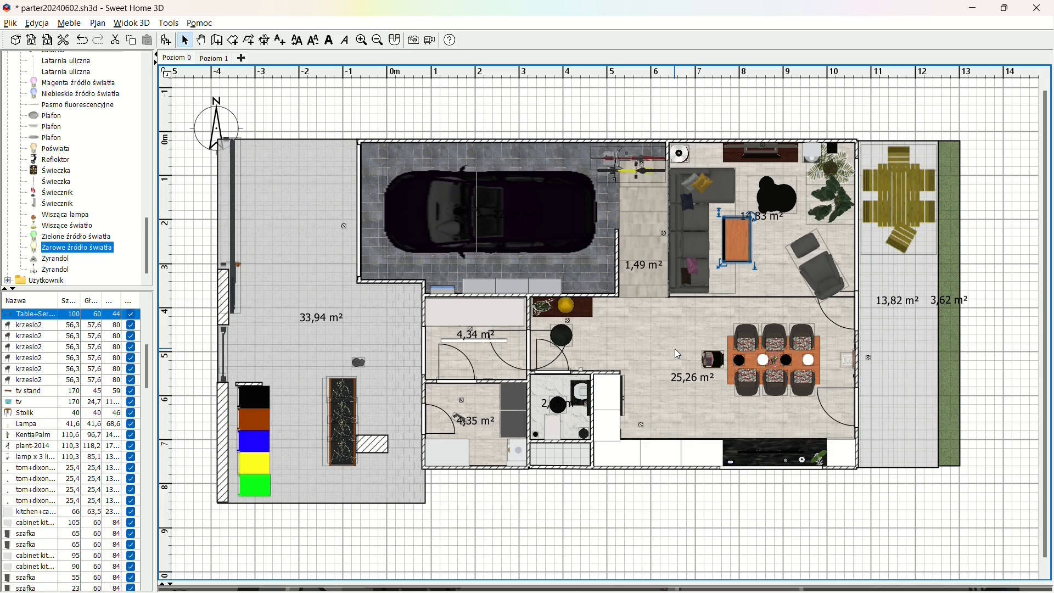
- Collapse the plan so that the 3D view fills the whole work area
left_click(162, 583)
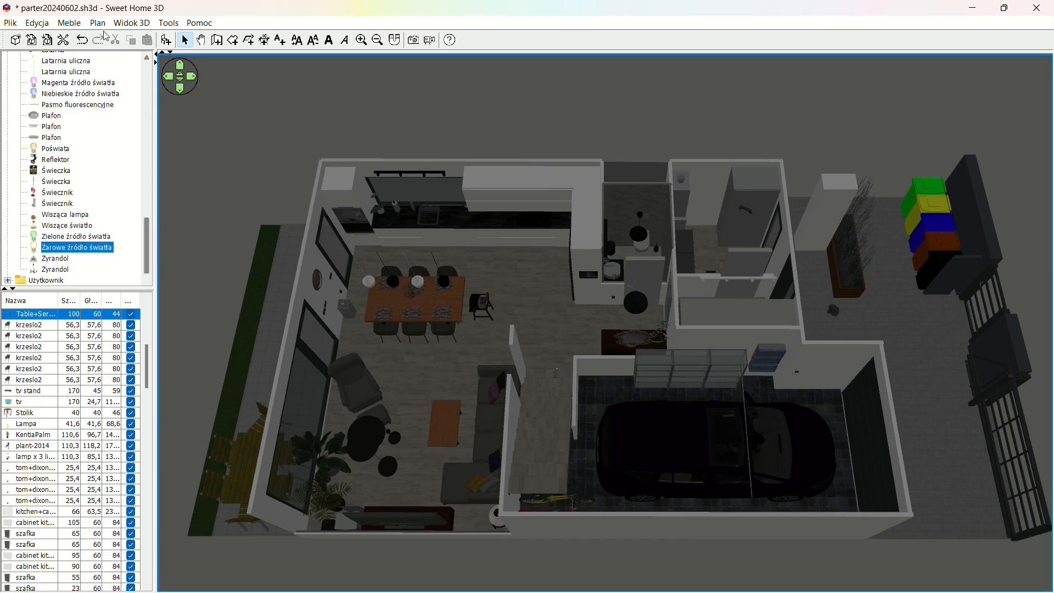
- Review the photo creation settings, including size, quality, date, time and the YafaRay renderer, and close them without rendering
left_click(132, 23)
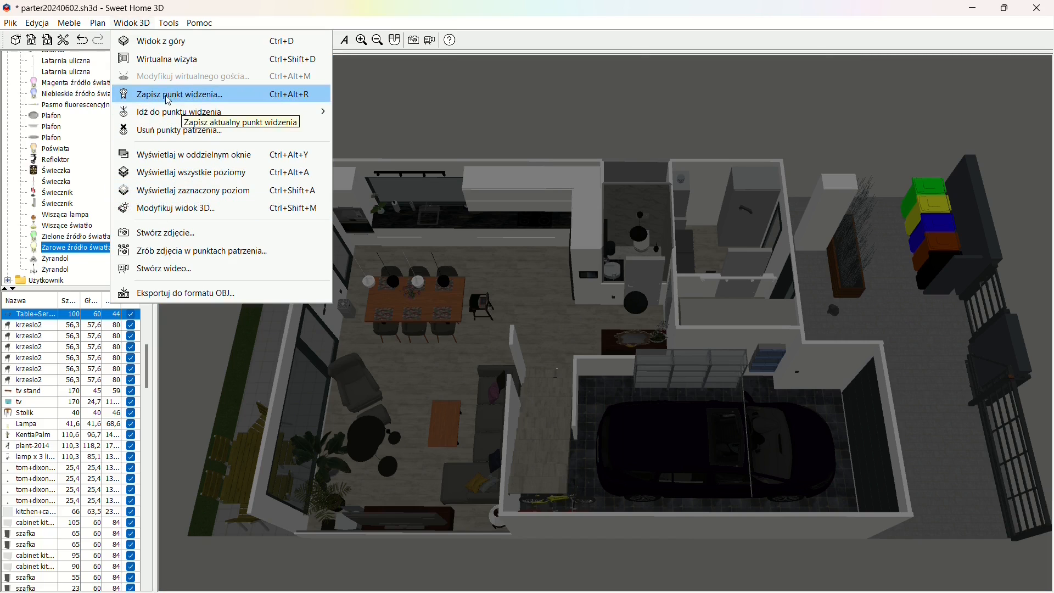
mouse_move(192, 116)
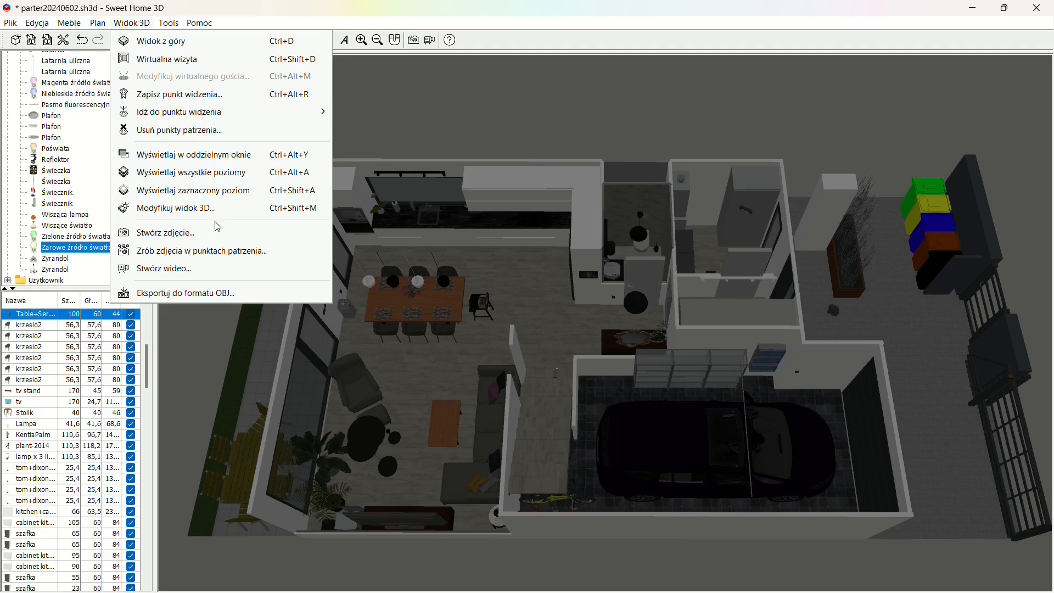
left_click(184, 233)
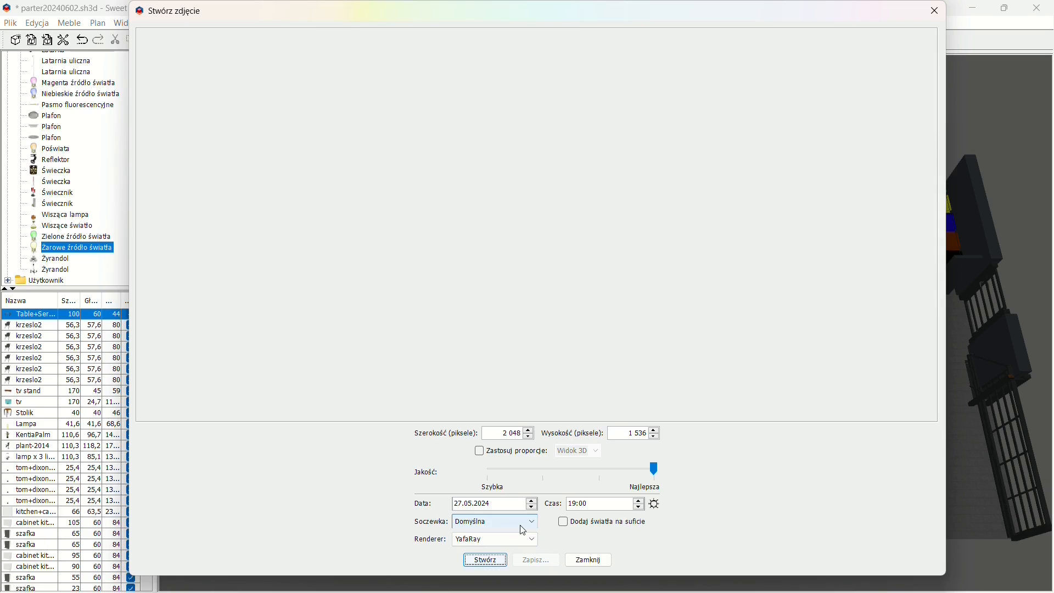
left_click(495, 538)
left_click(617, 536)
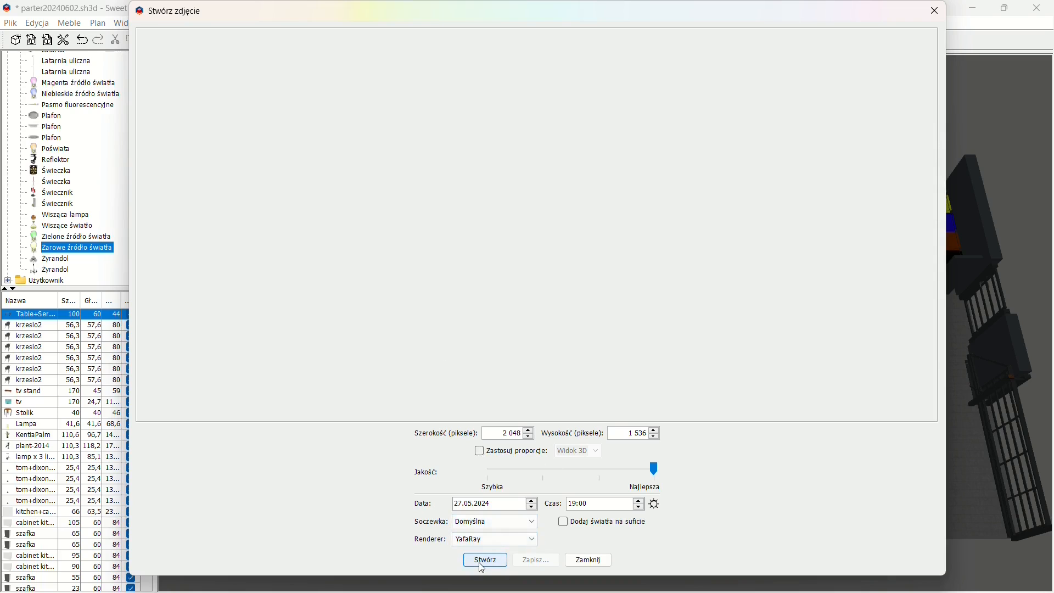
left_click(598, 564)
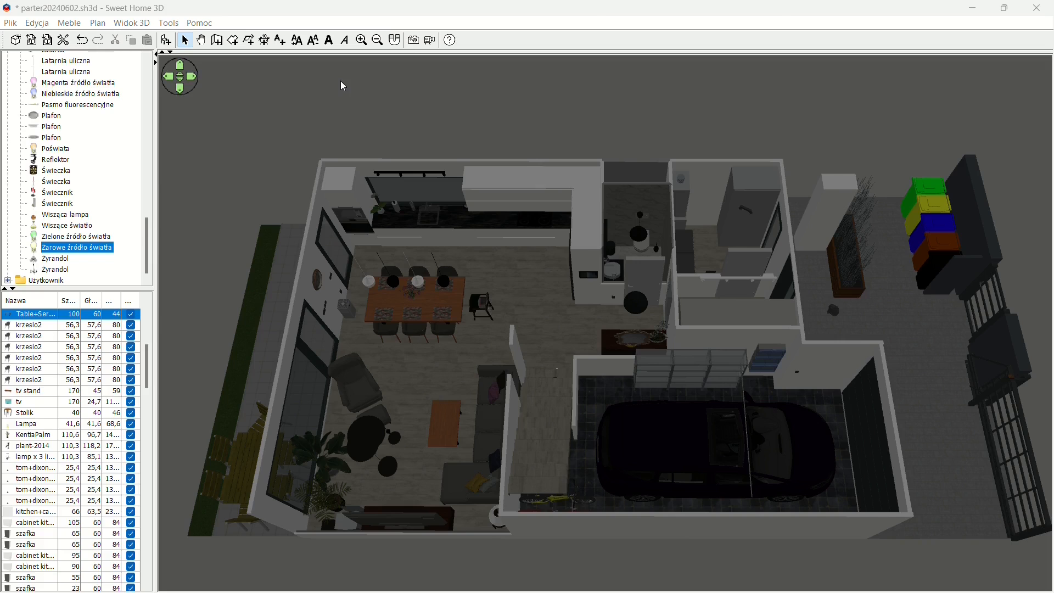
- Bring the plan back into view and check the properties of the "front" light source on the driveway
left_click(170, 52)
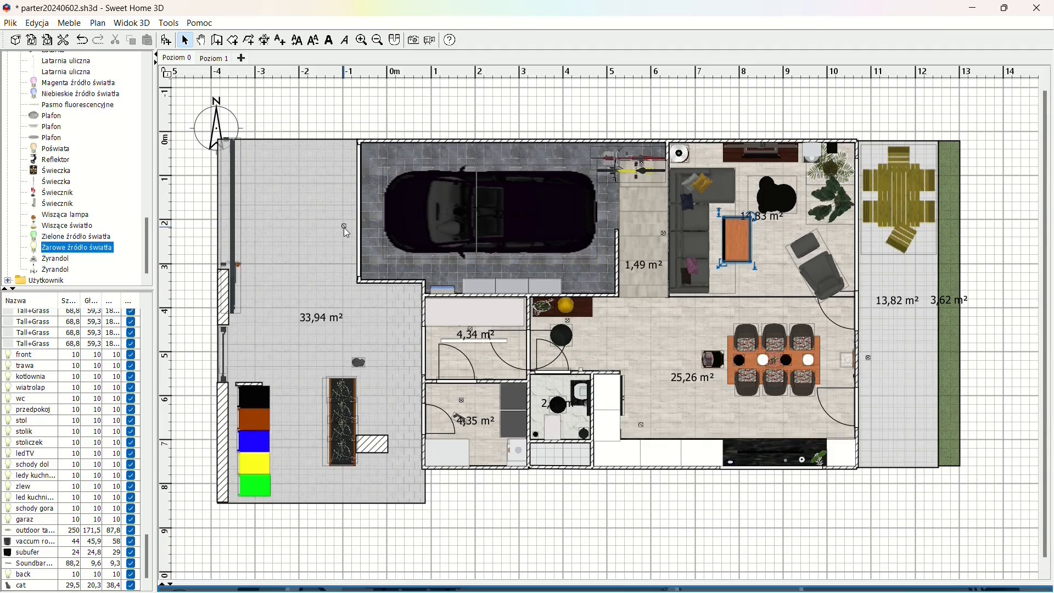
double_click(345, 227)
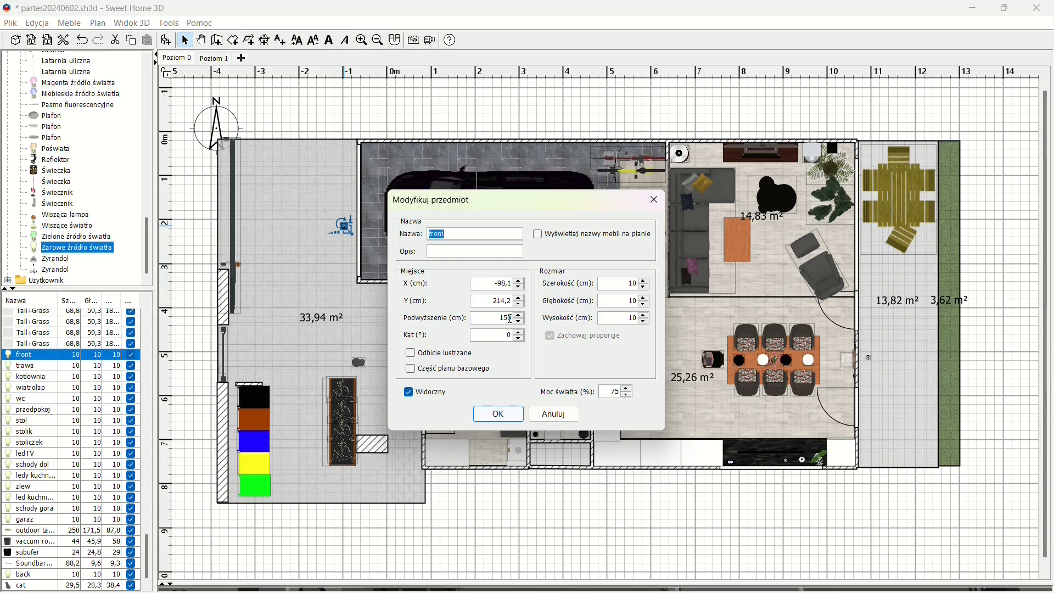
left_click(556, 416)
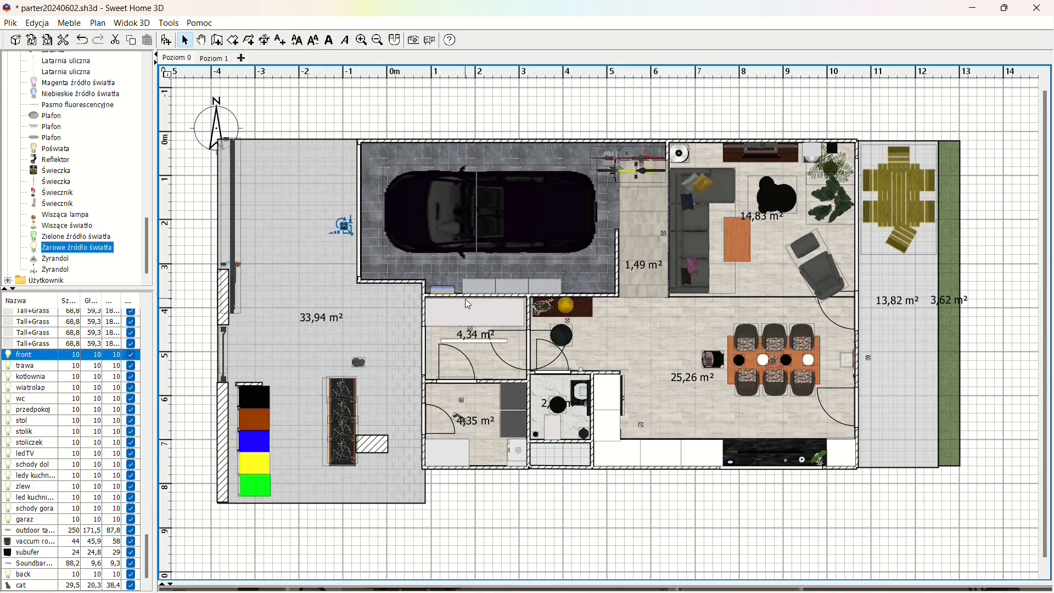
- Select the light sources from front to garaz plus back, examine them in Automate lights rendering without creating photos, and clear the selection
left_click(28, 376)
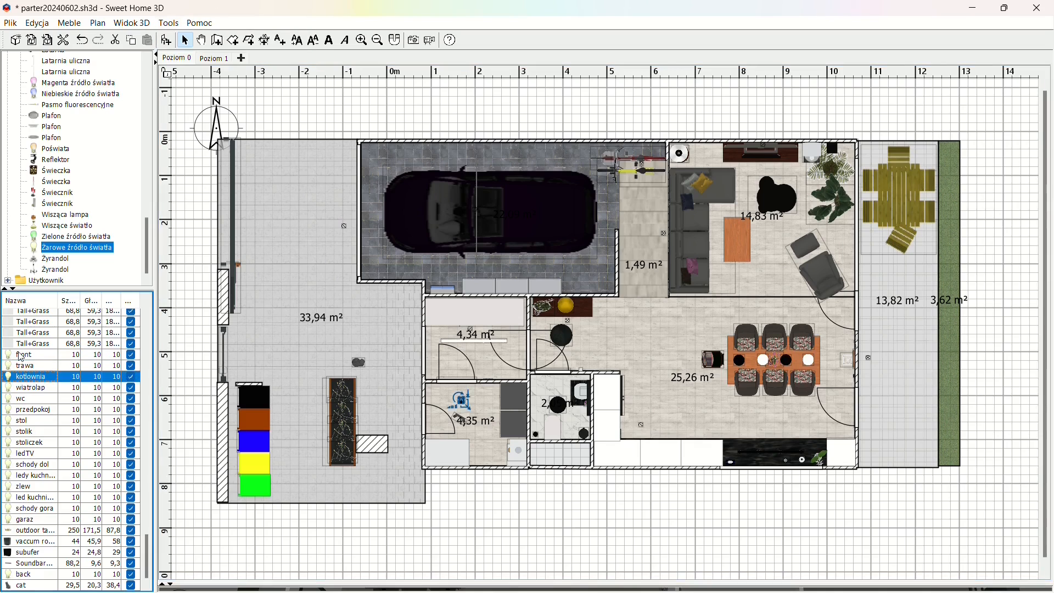
left_click(18, 353)
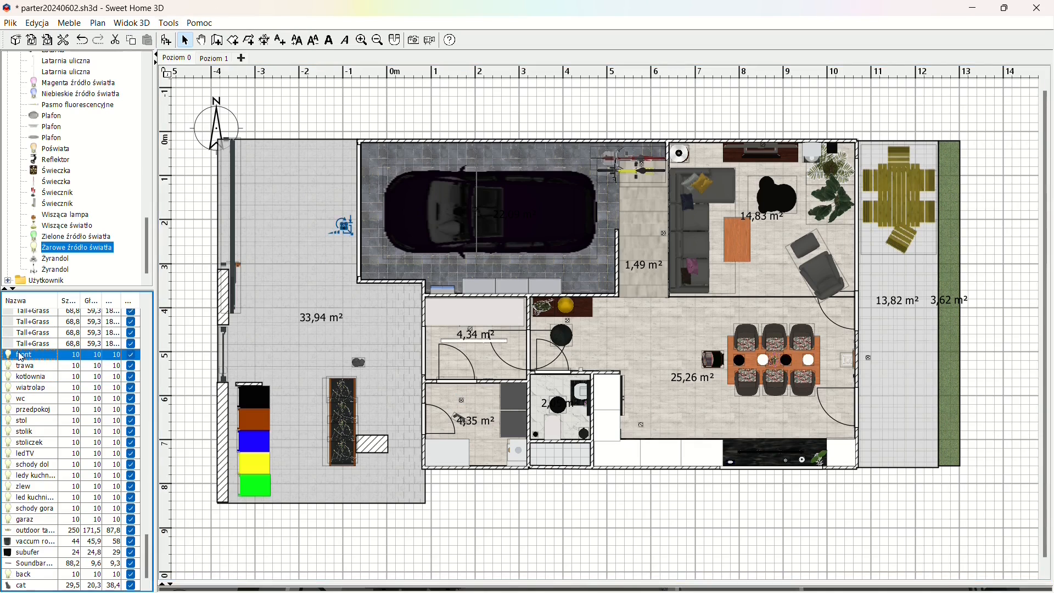
left_click(31, 521, "shift")
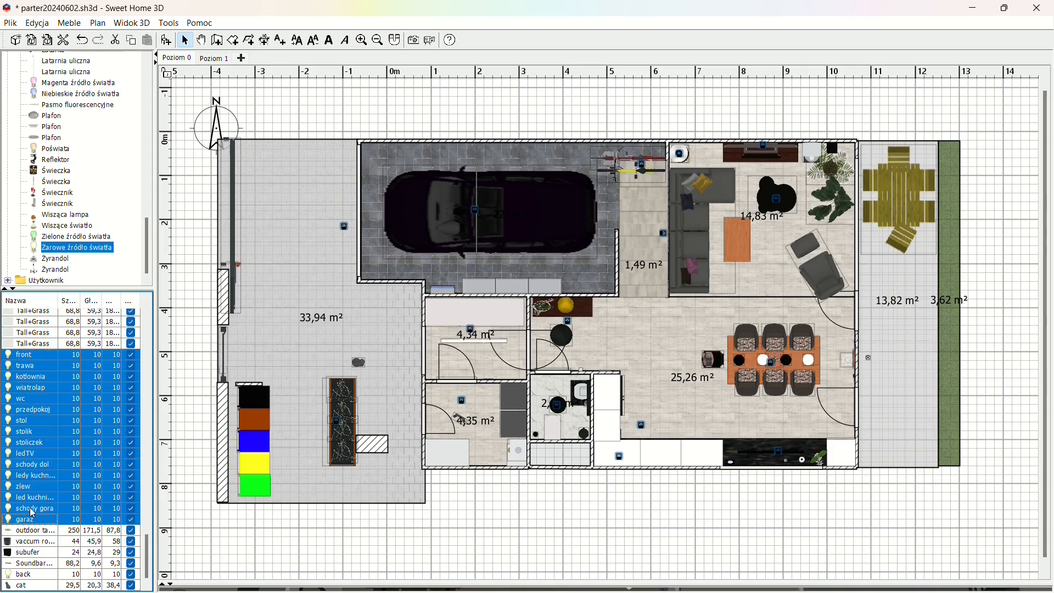
left_click(48, 576, "ctrl")
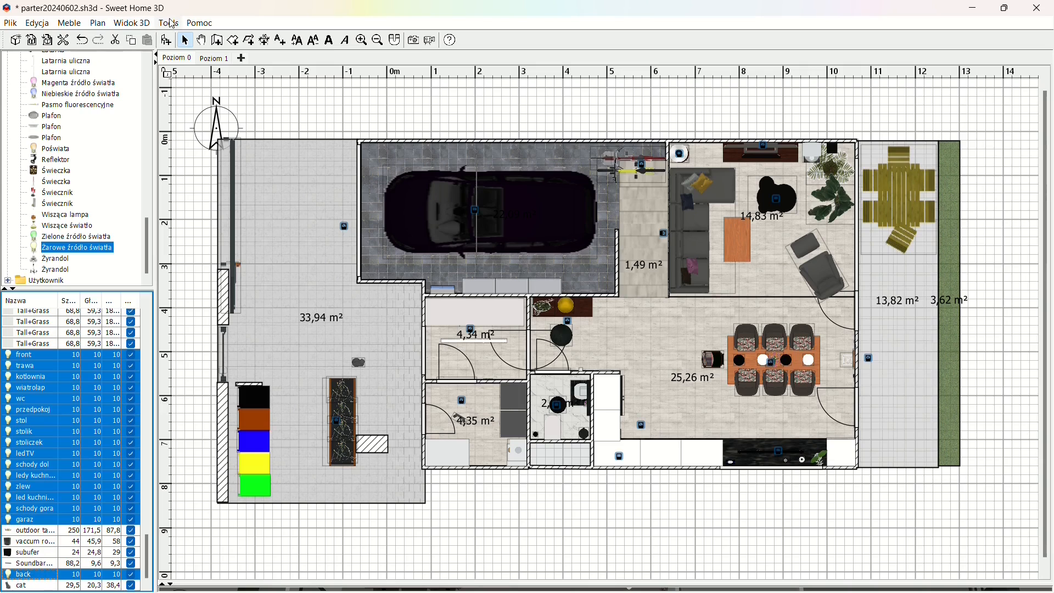
left_click(200, 24)
mouse_move(166, 24)
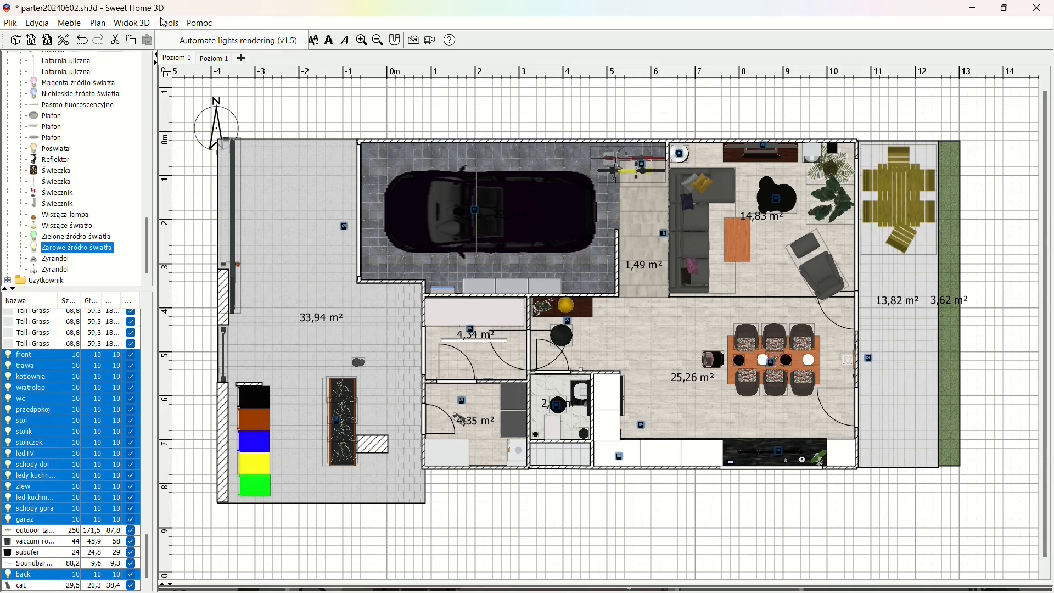
left_click(204, 46)
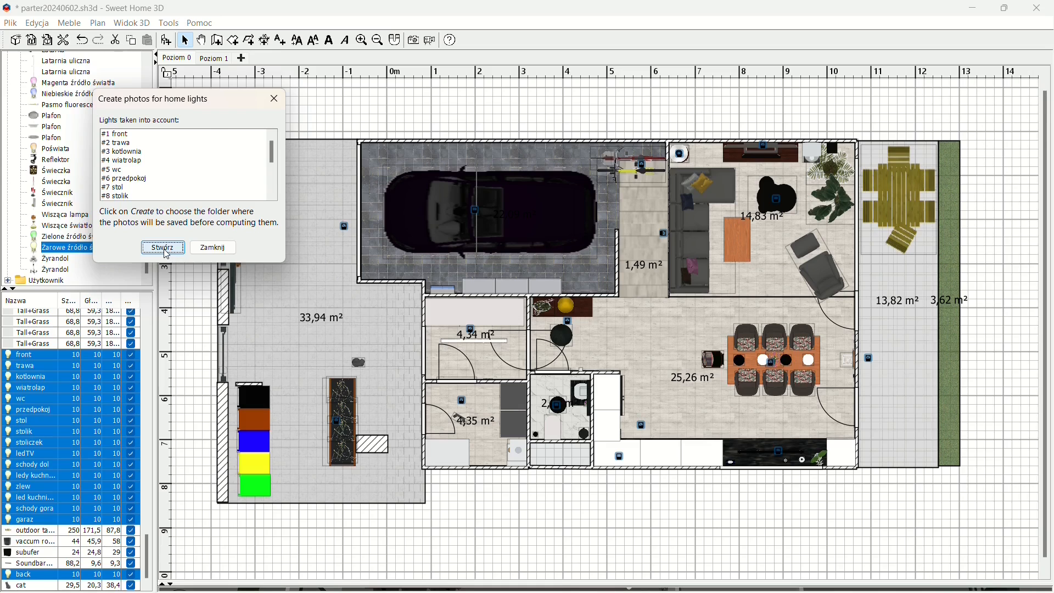
left_click(228, 252)
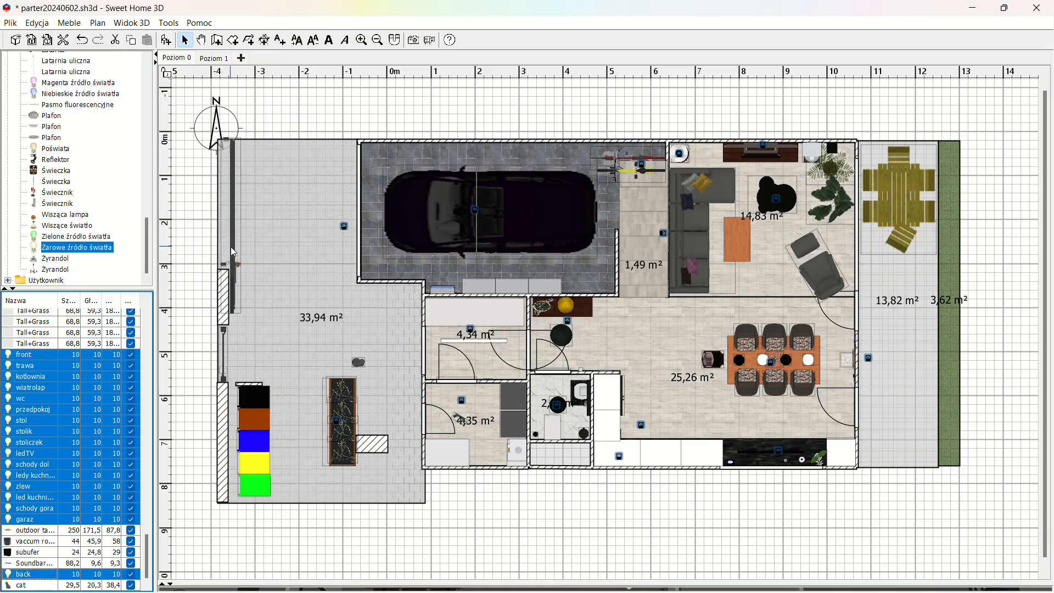
left_click(201, 371)
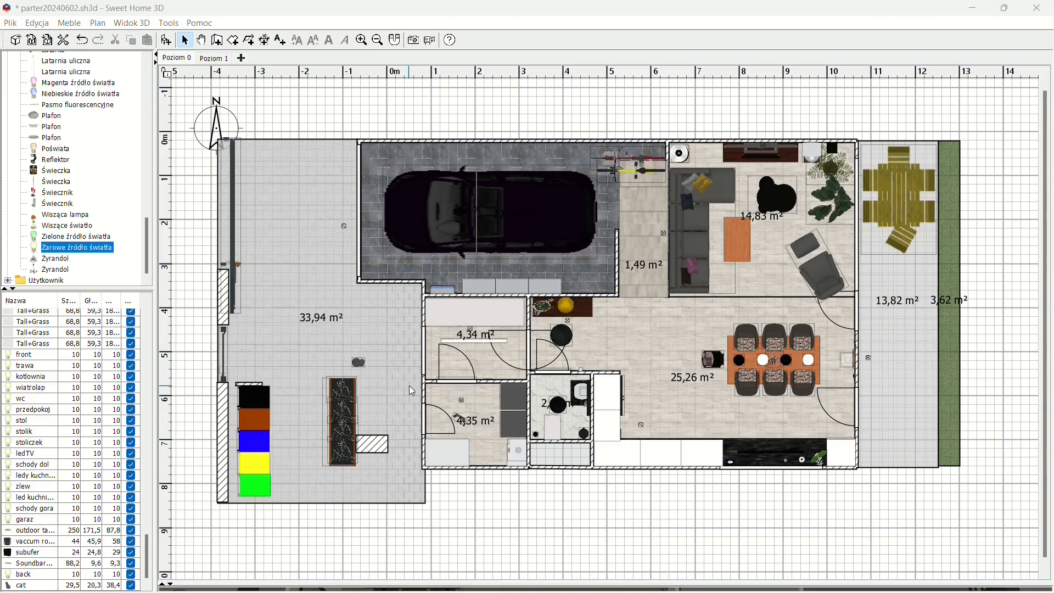
- Switch to the image viewer and look through the per-light YafaRay renders from #1 front to #17 back
key("alt+Tab")
key("alt+Tab")
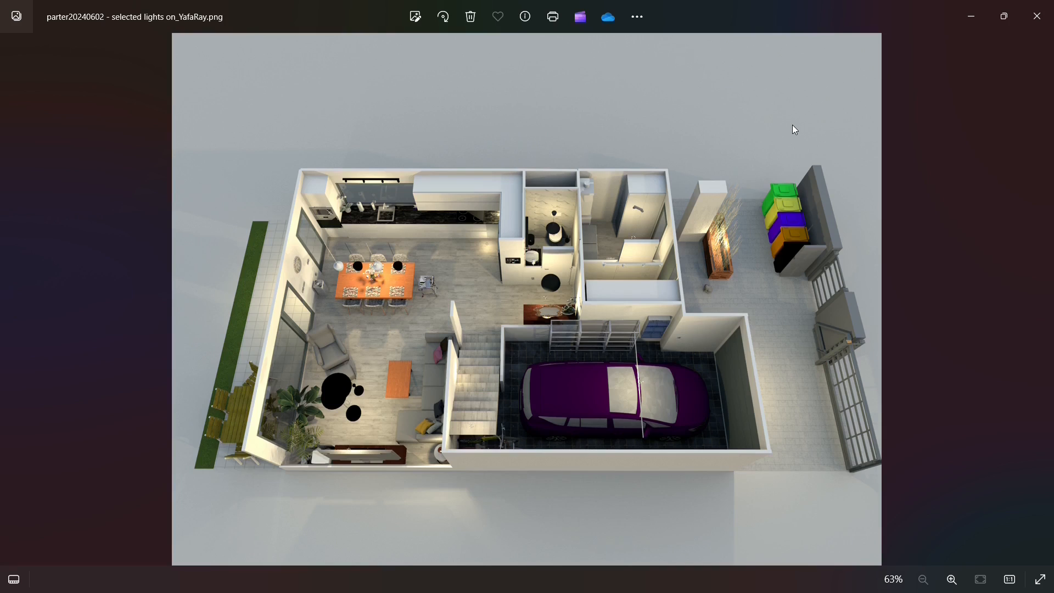
key("Left")
key("Left")
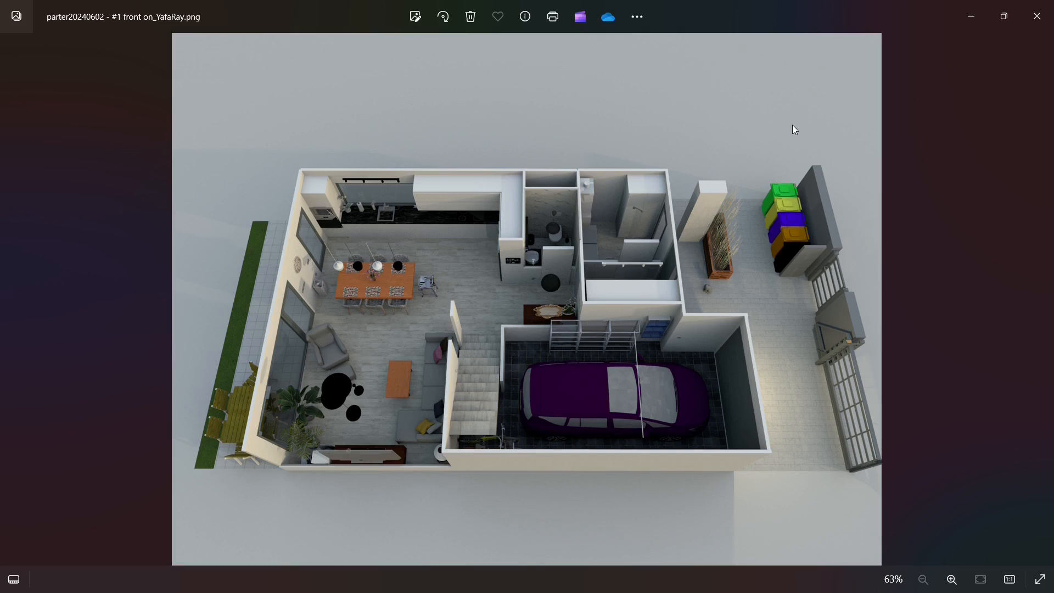
key("Left")
key("Left")
key("Left")
key("Left")
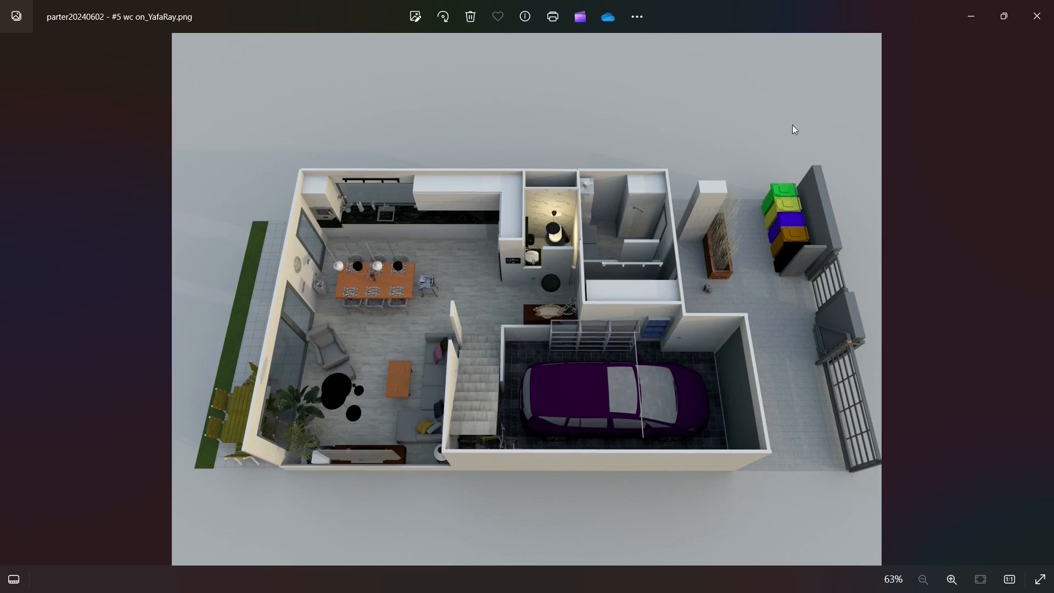
key("Left")
key("Left")
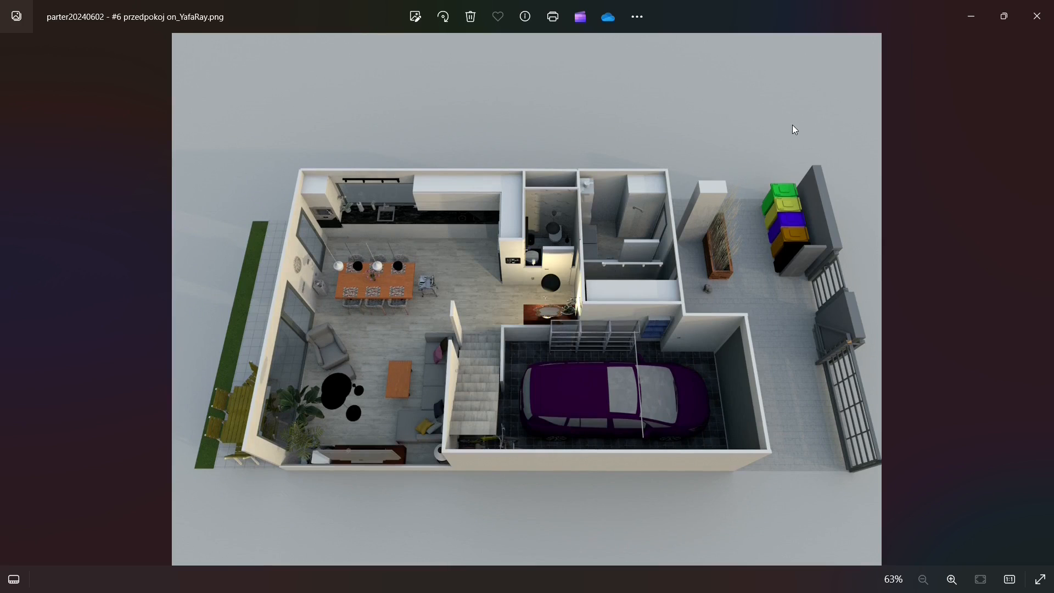
key("Left")
key("Left")
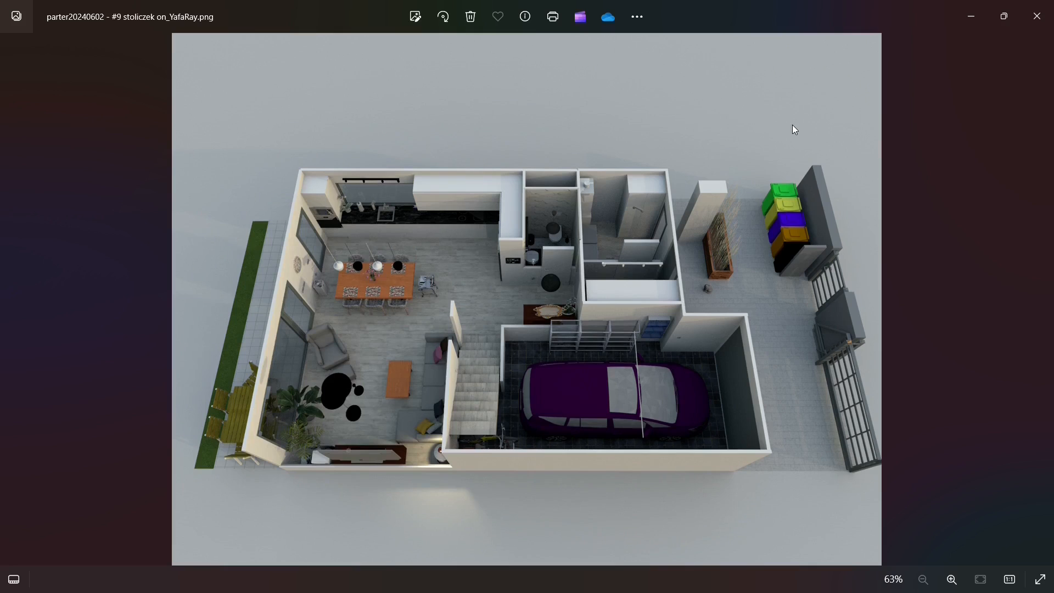
key("Left")
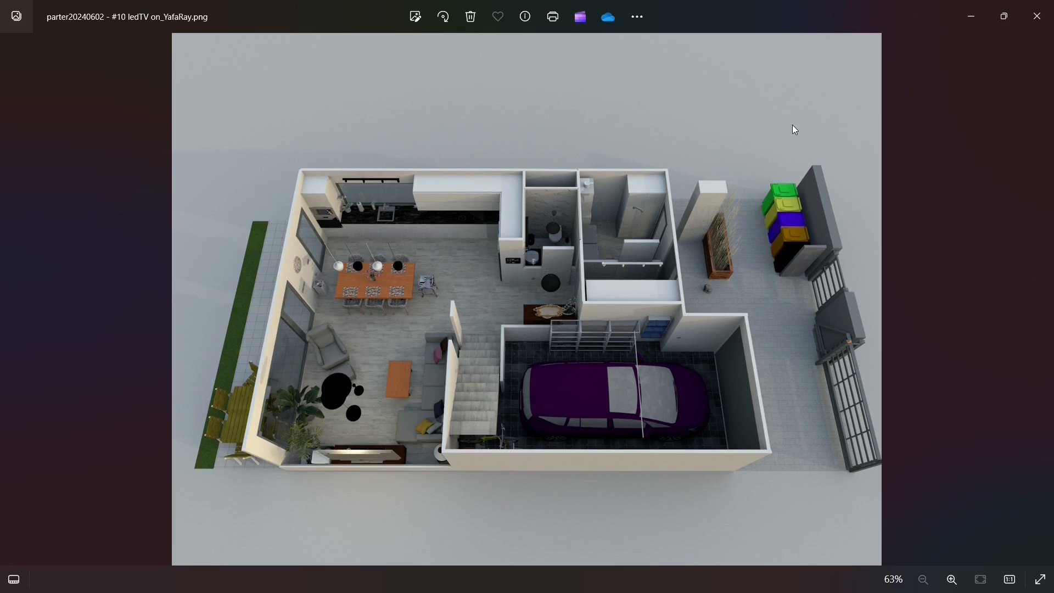
key("Left")
key("Left")
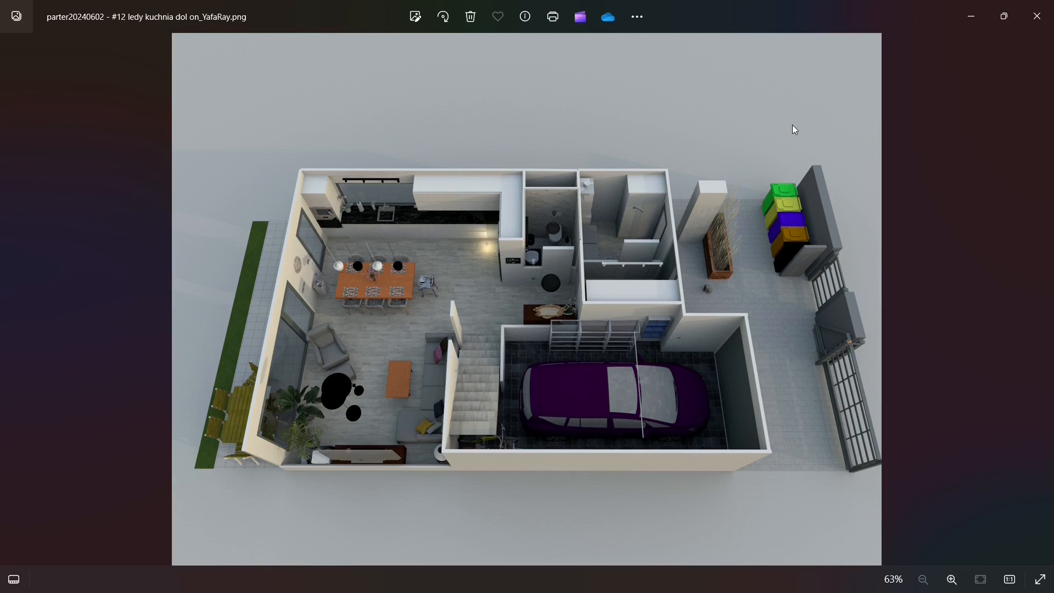
key("Left")
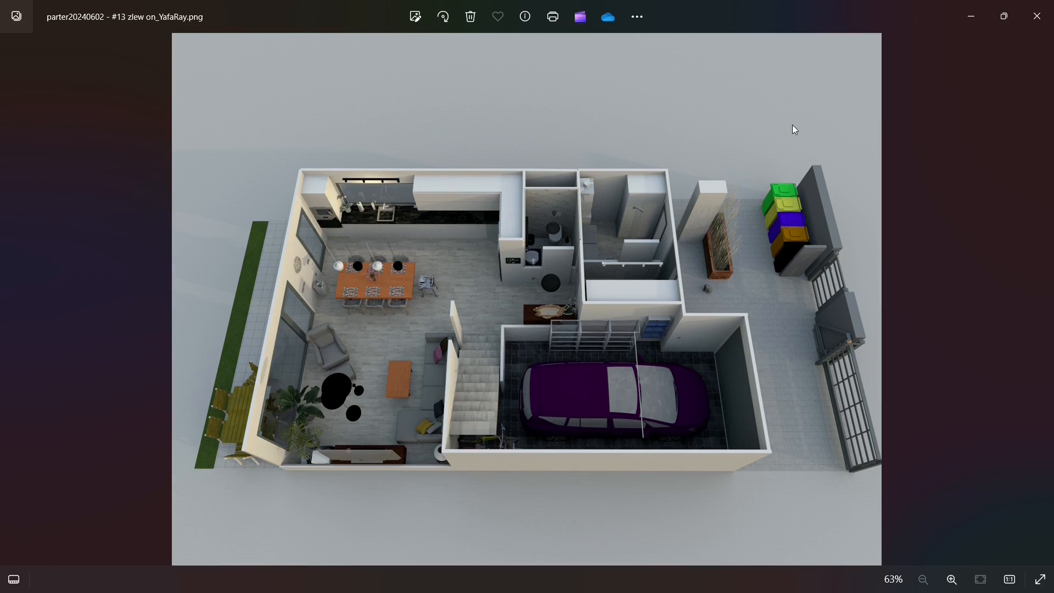
key("Left")
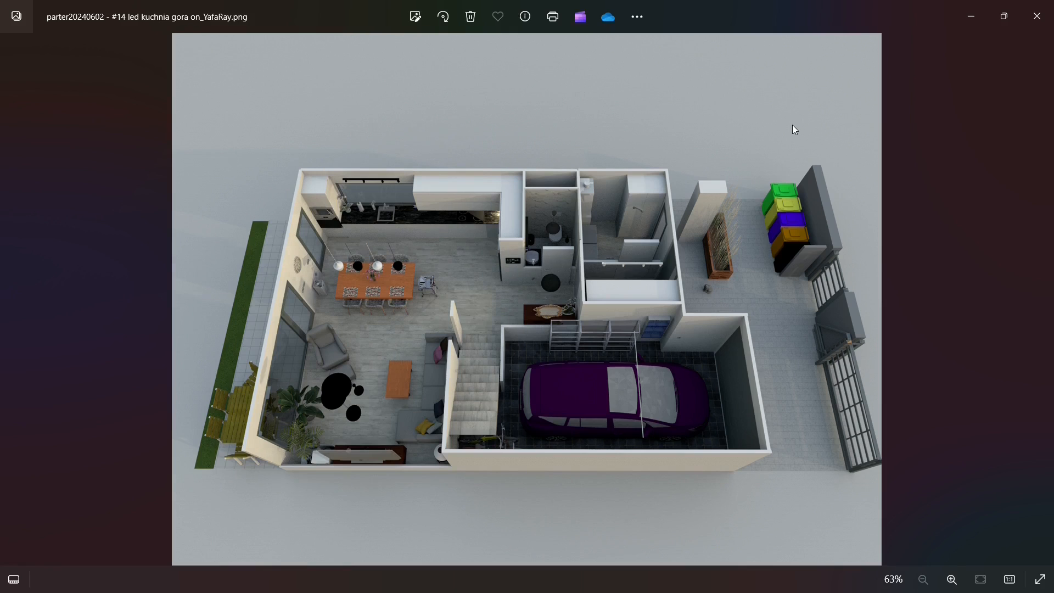
key("Left")
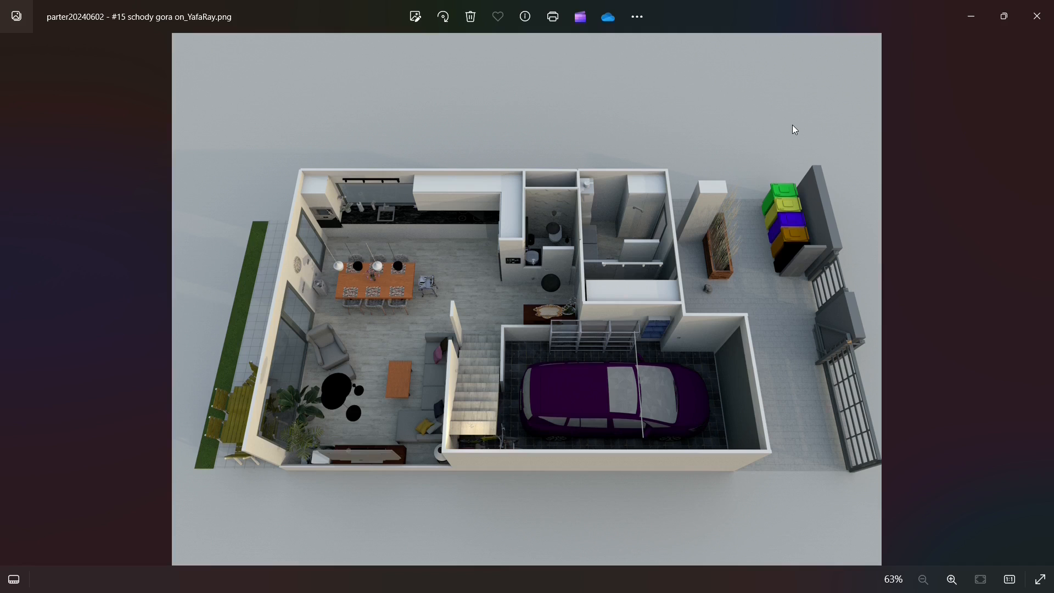
key("Left")
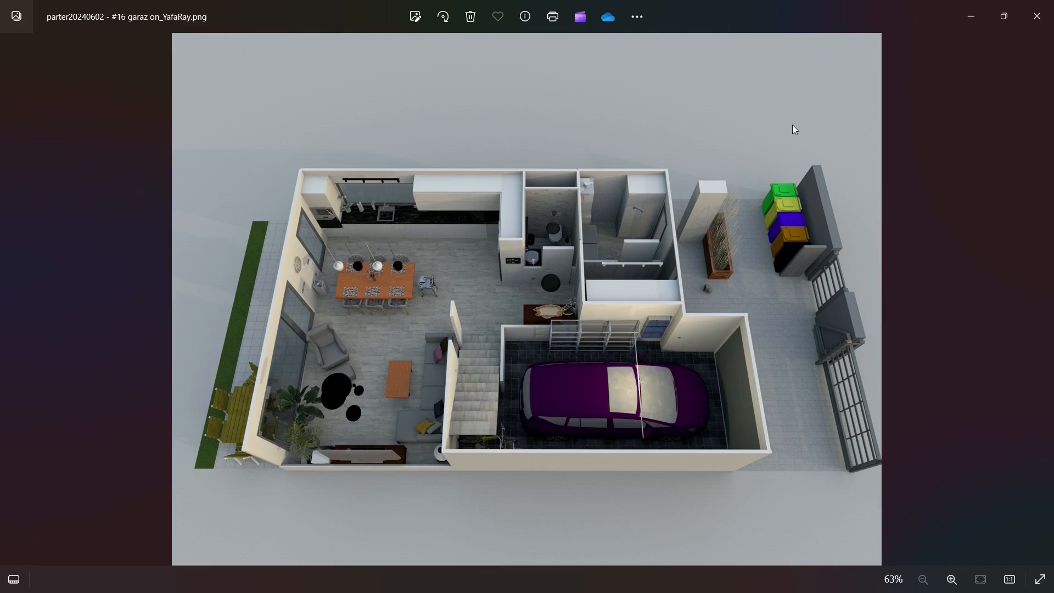
key("Left")
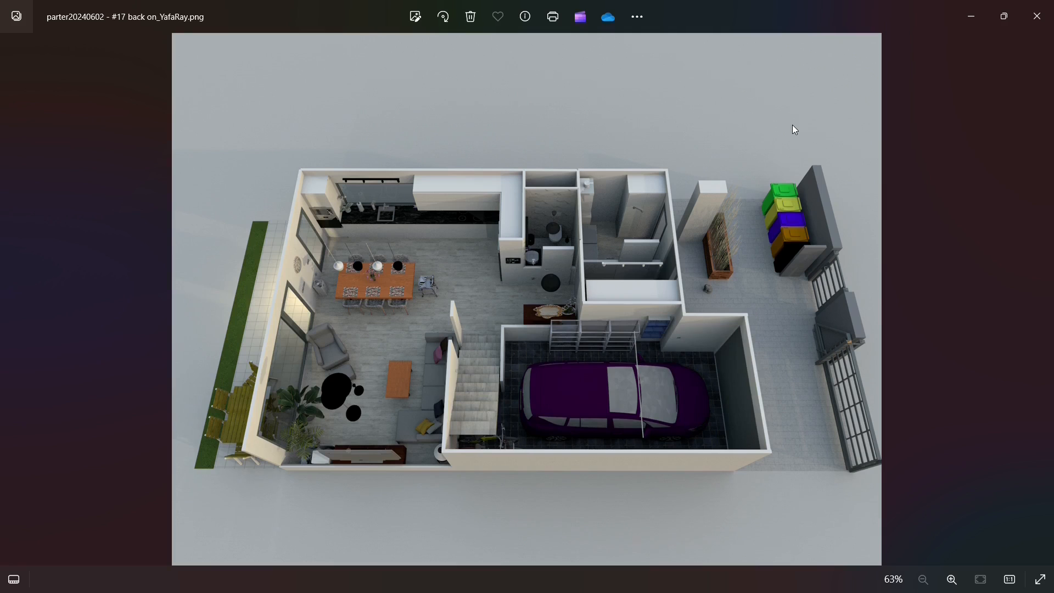
- Go back and forth through the per-light renders to compare individual lights, including #14 led kuchnia gora and #13 zlew
key("Right")
key("Right")
key("Right")
key("Right")
key("Right")
key("Right")
key("Left")
key("Left")
key("Left")
key("Right")
key("Left")
key("Right")
key("Left")
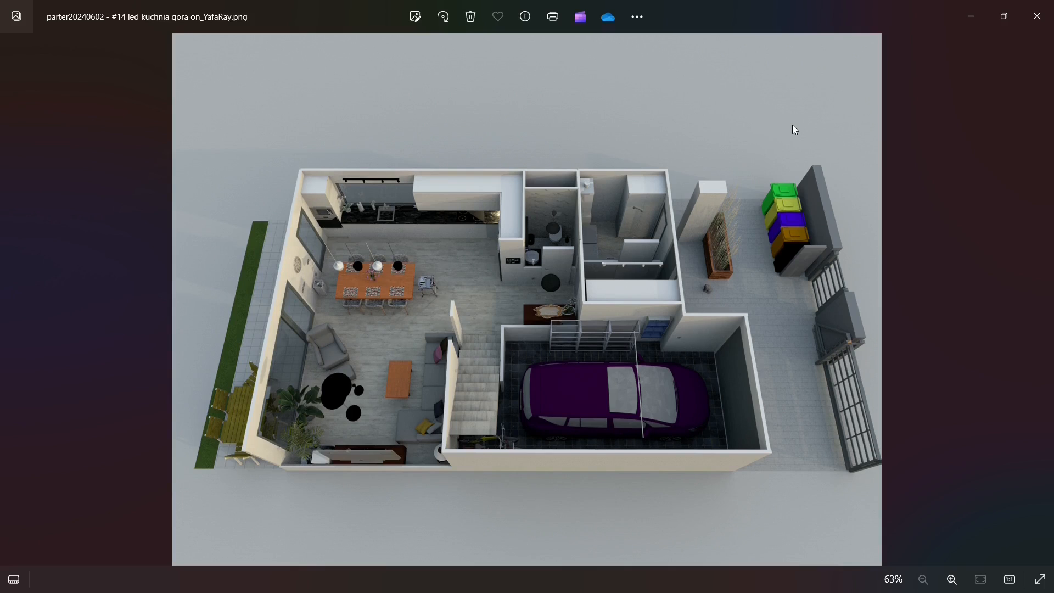
key("Right")
key("Right")
key("Right")
key("Right")
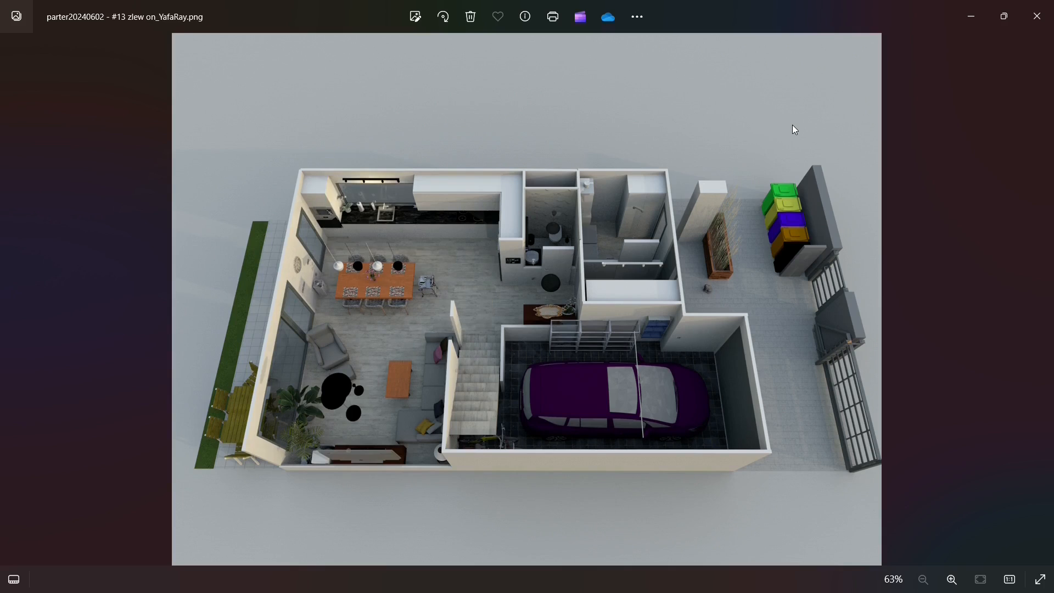